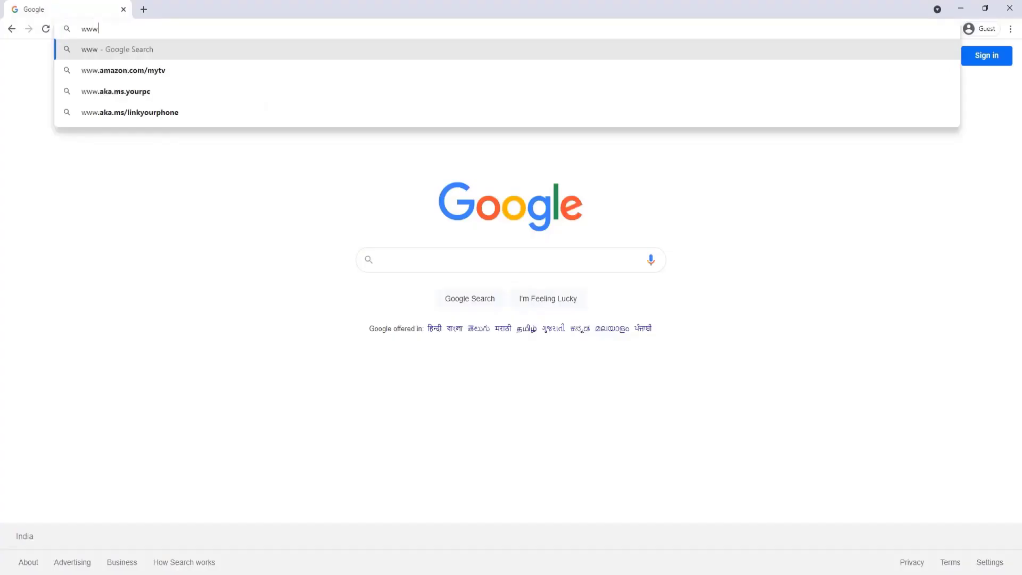
- Enter 'margboo' to reach the Marg Books site and move on to the password
text(margbooks.com/login)
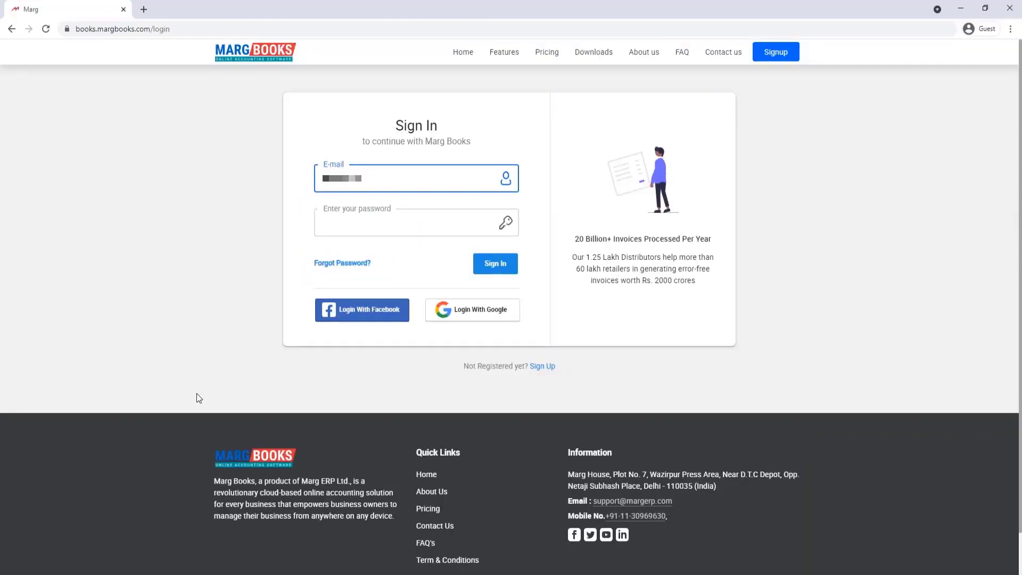
key(Tab)
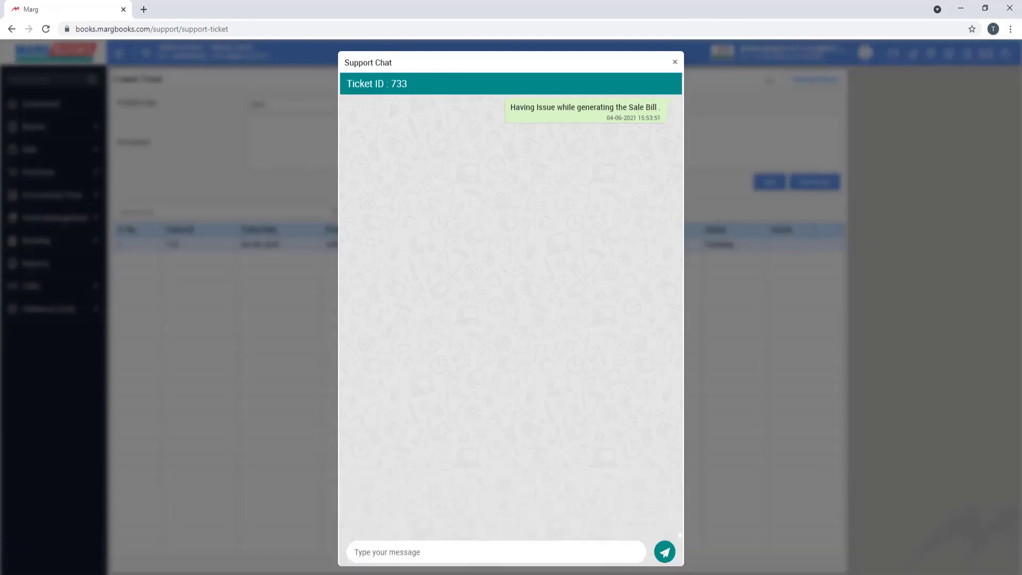
- Close the support chat of the new pending ticket
key(Escape)
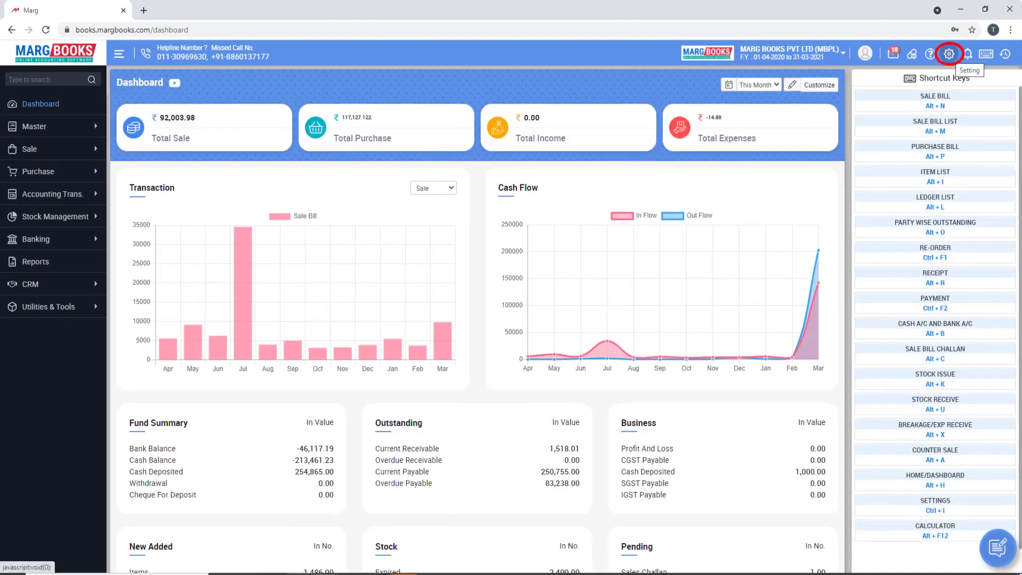
- Open the settings and review the Control Room taxation feature options
click(949, 54)
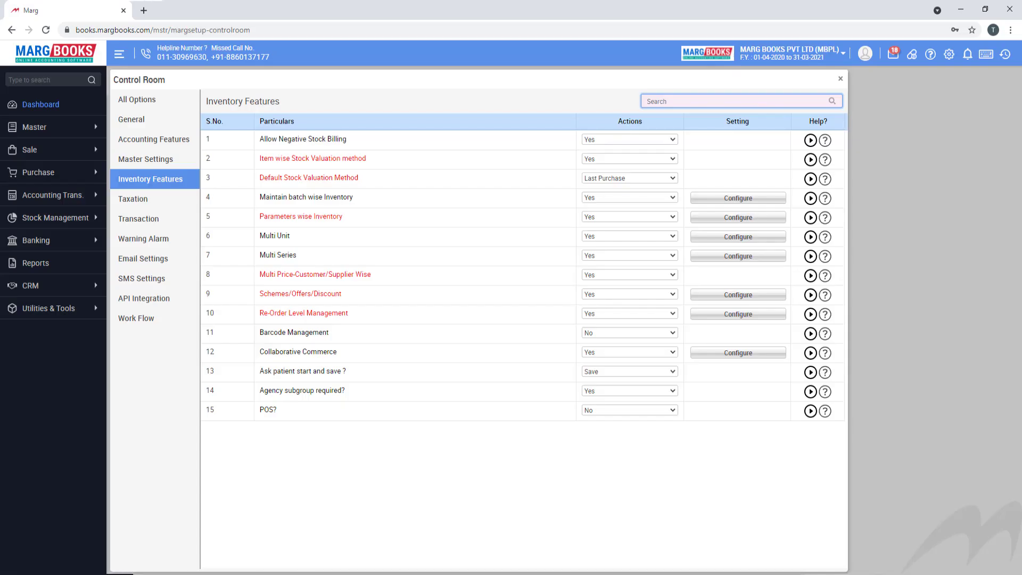
click(133, 198)
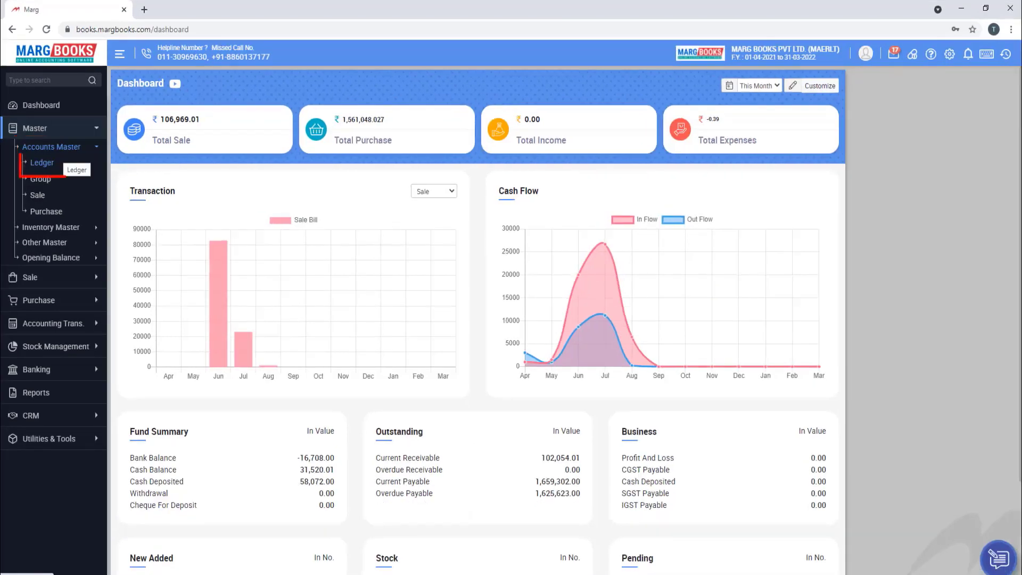
- Open the ledger account list and start a new ledger with F2
click(41, 165)
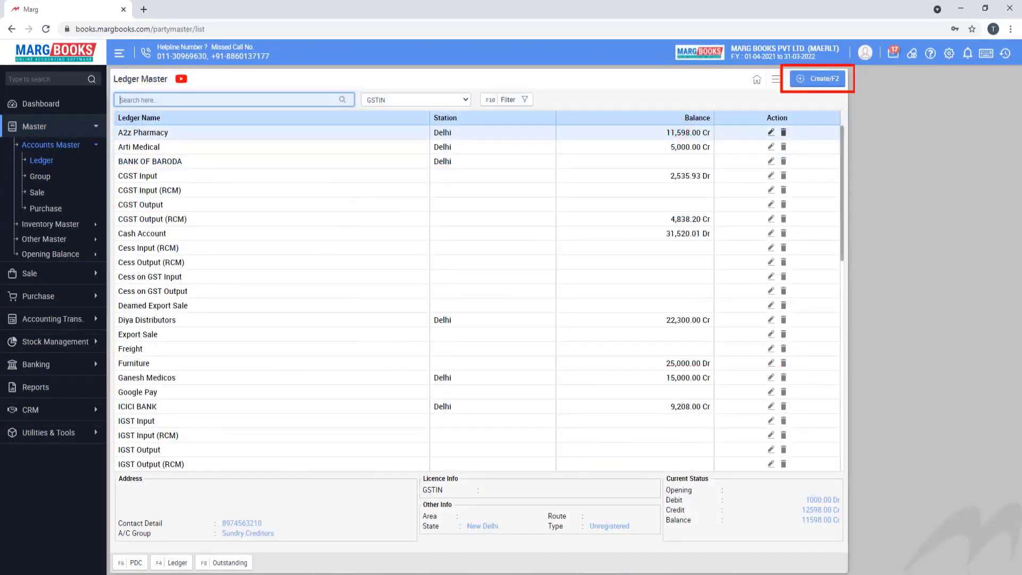
key(F2)
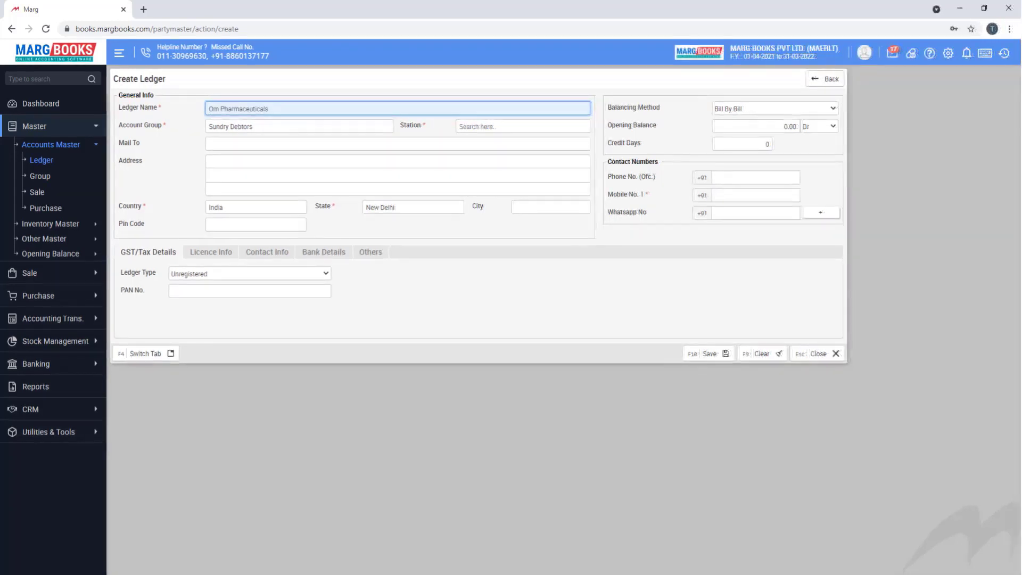
- Confirm the Om Pharmaceuticals name and clear Sundry Debtors to list account groups
key(Return)
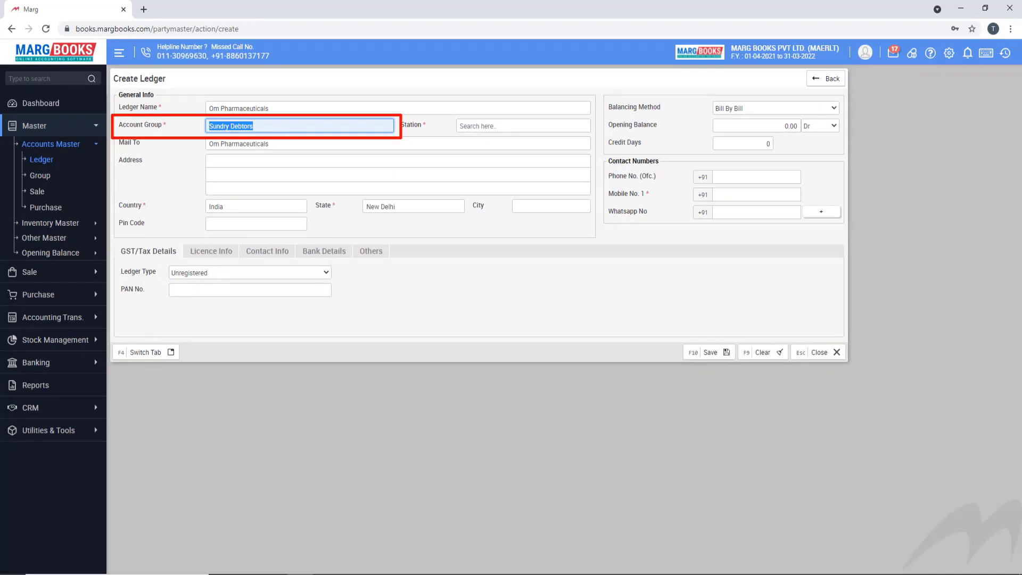
key(space)
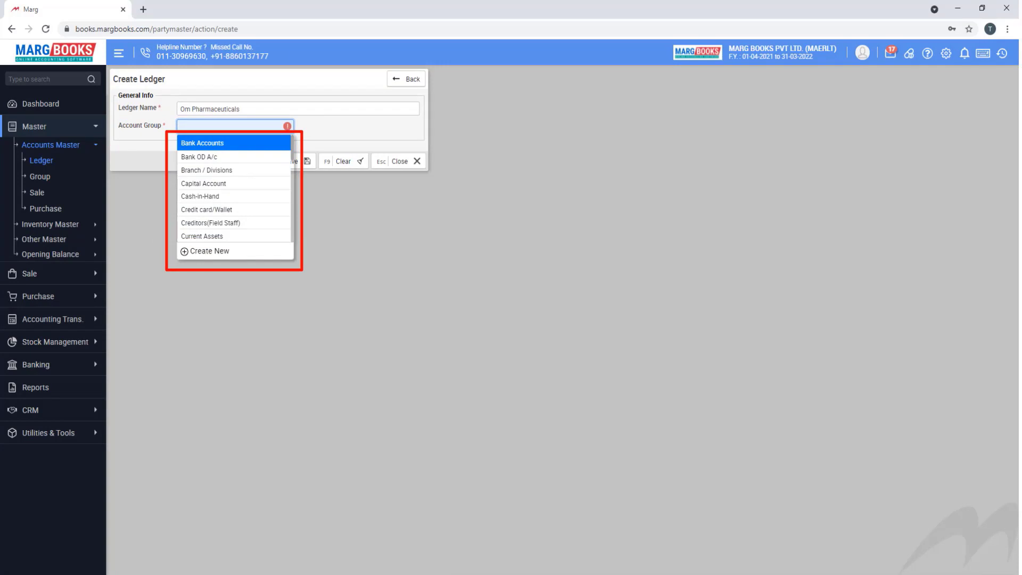
- Pick Sundry Creditors via 'sun' as the account group and dismiss the new-group form
text(sun)
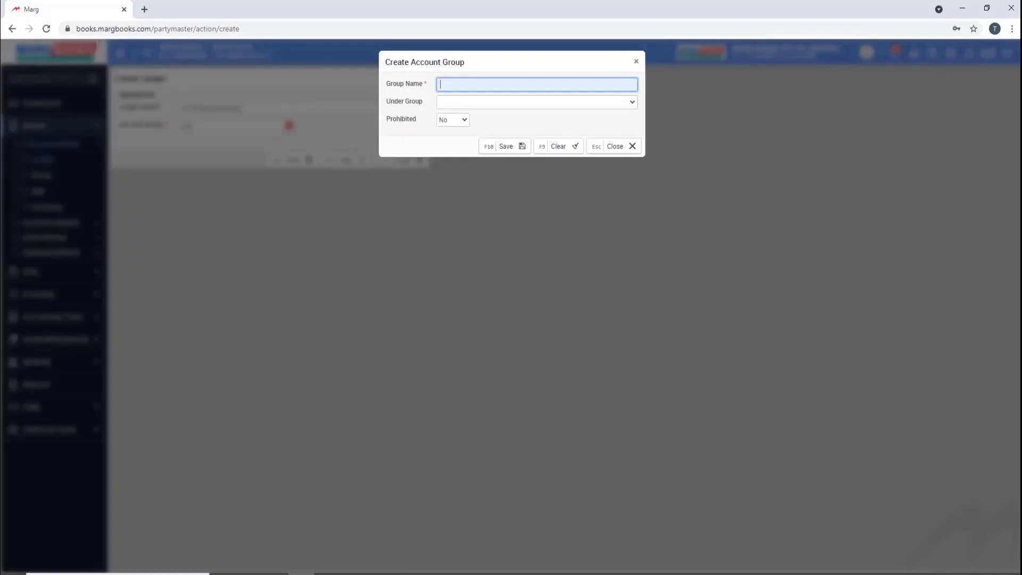
key(Escape)
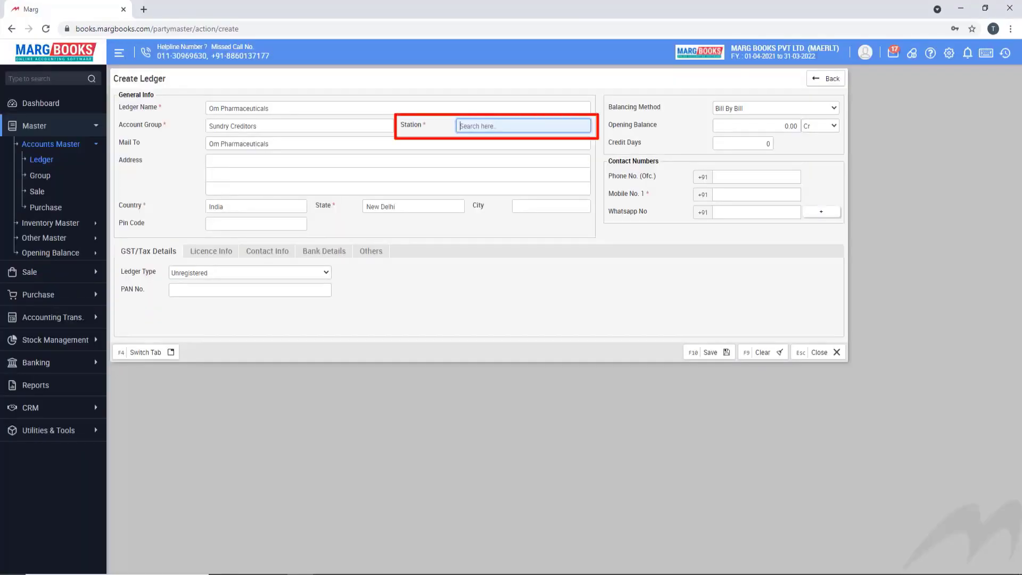
- Create a new station named 'Ronini' for Rohini and save it with F10
key(space)
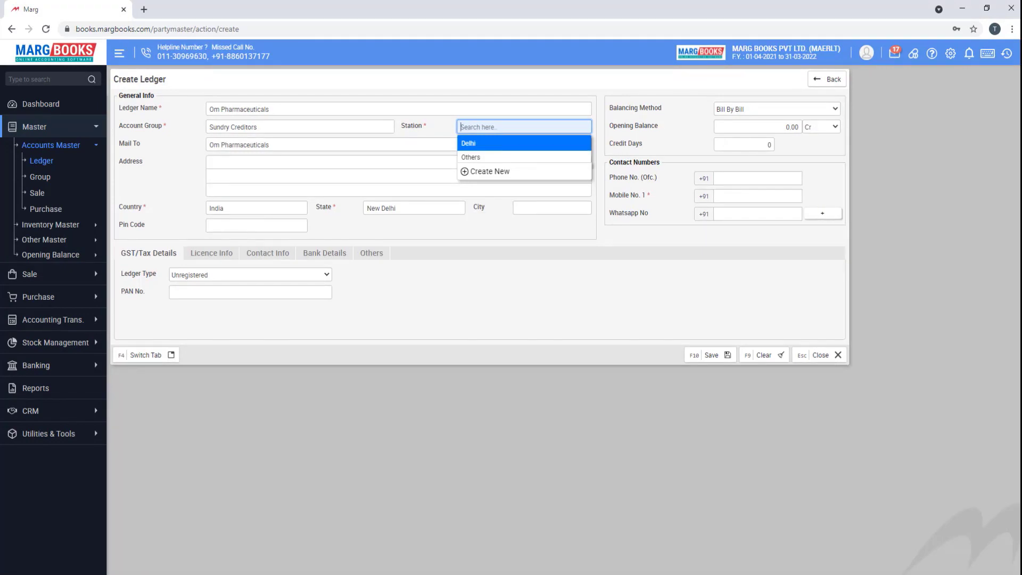
key(Down)
key(Down)
key(Return)
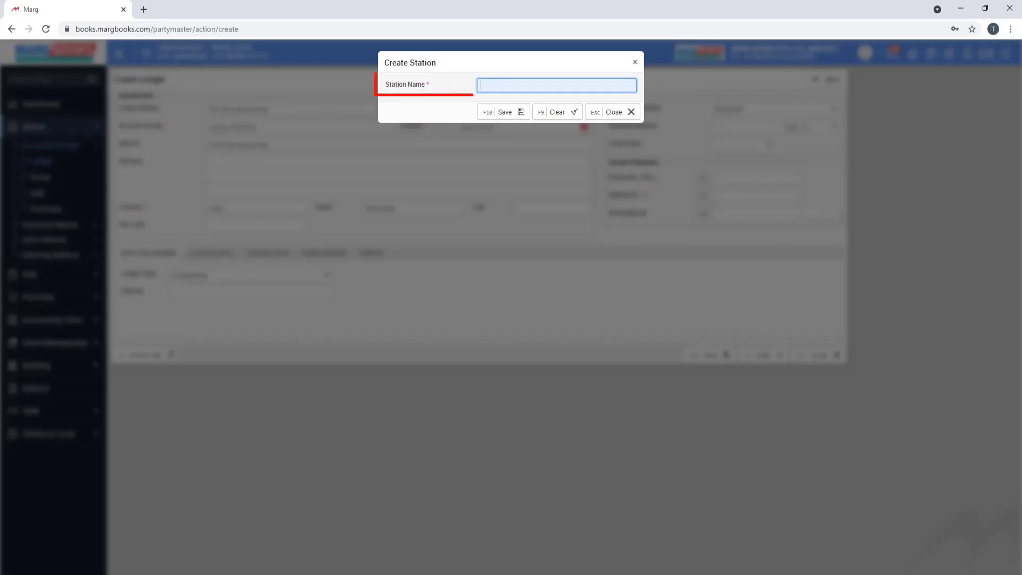
text(Ronini)
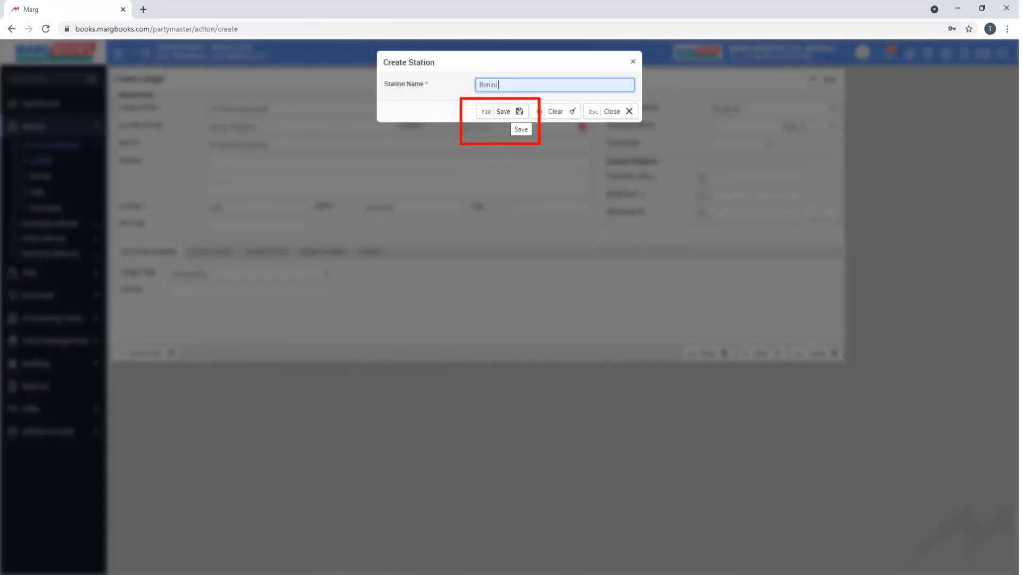
key(F10)
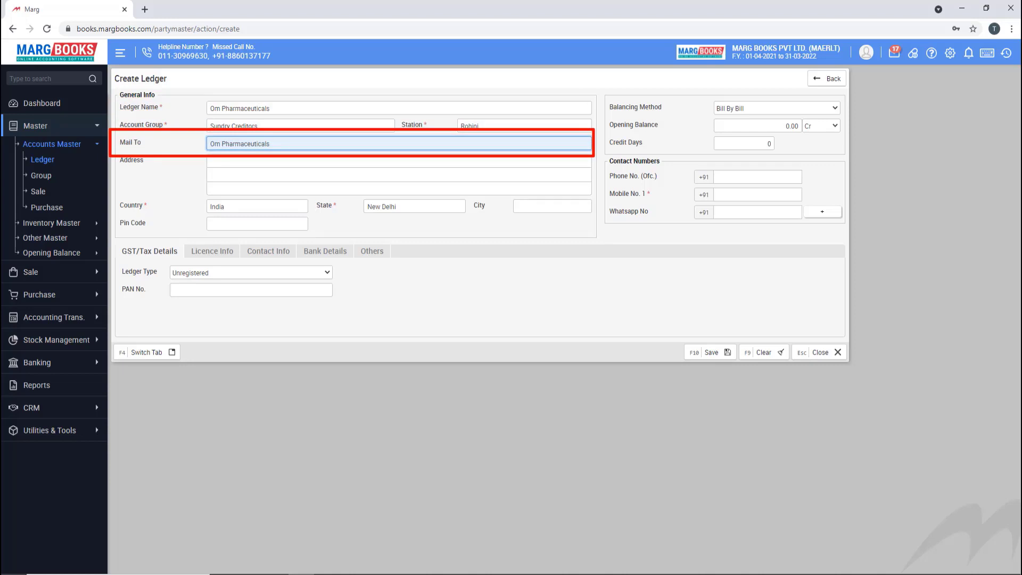
- Enter address 'Rohini, Sector 22', country India, Delhi, and pin code 110085
click(399, 160)
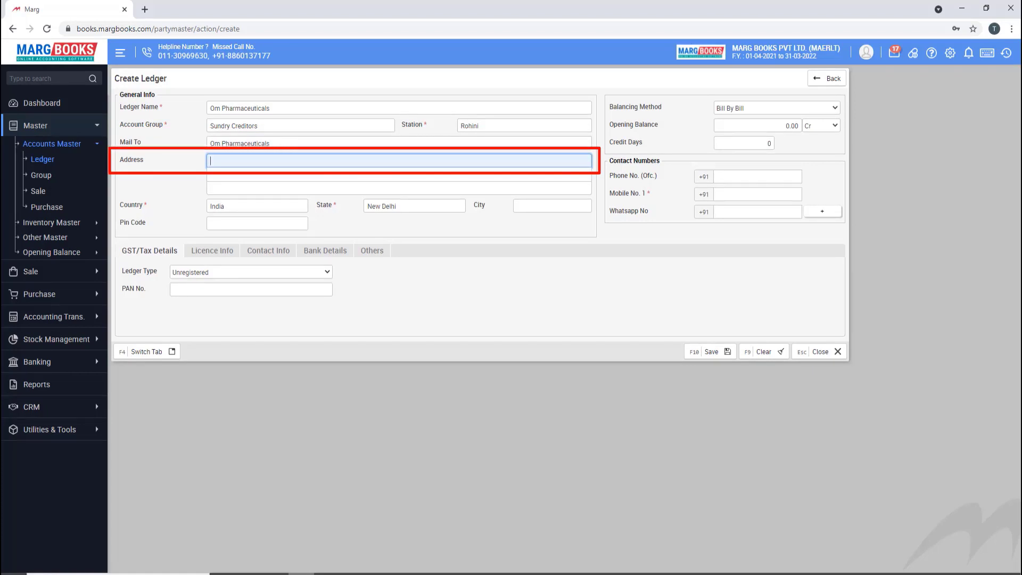
text(Rohini)
key(Return)
text(Sector 22)
key(Return)
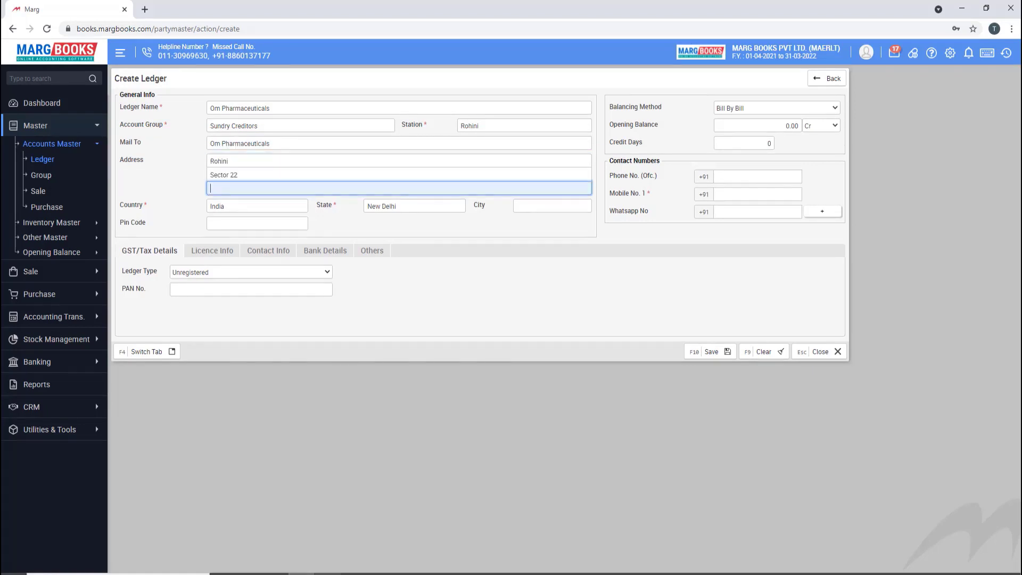
key(Return)
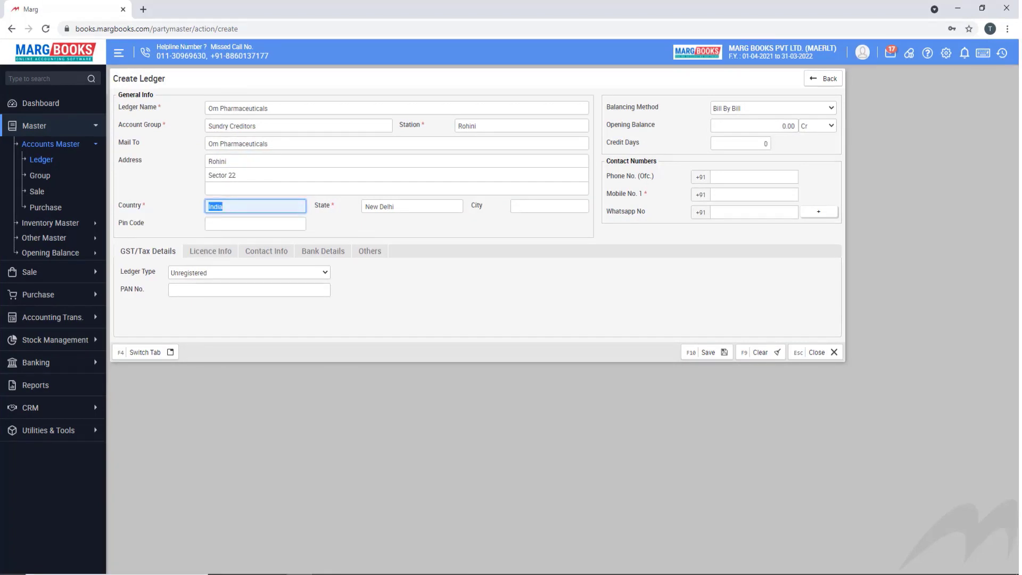
key(BackSpace)
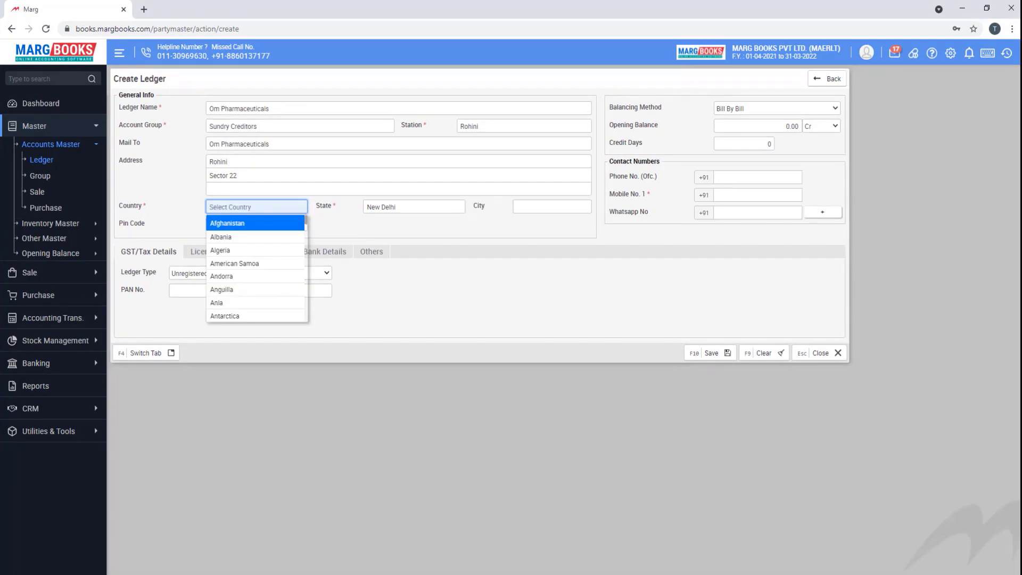
text(India)
key(Return)
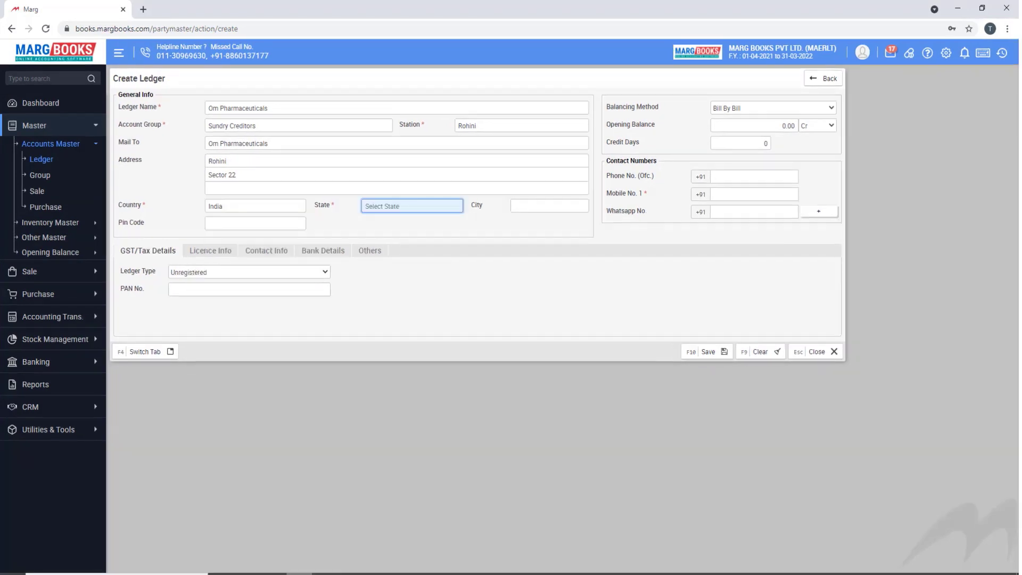
text(Delhi)
key(Return)
key(Return)
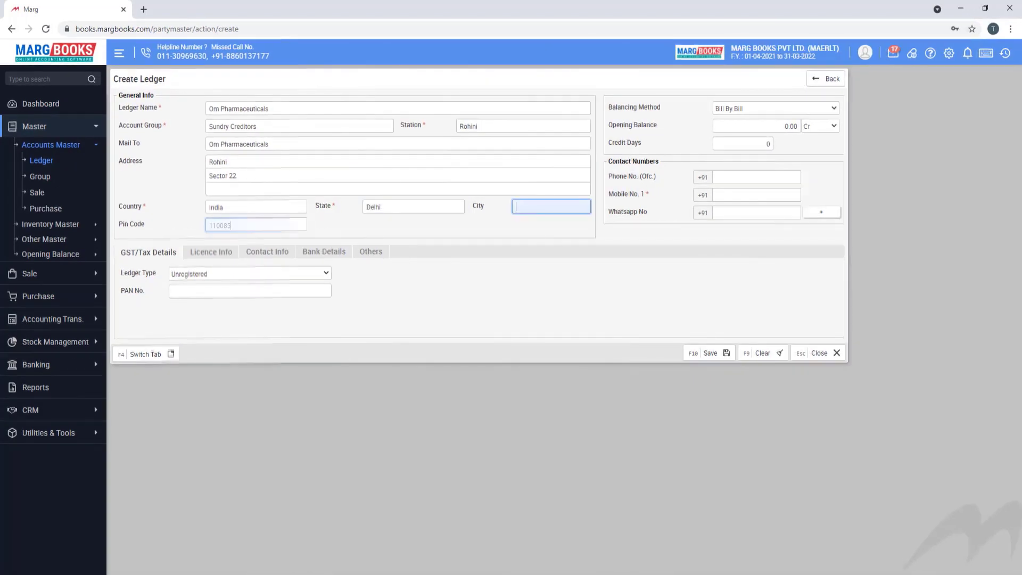
text(110085)
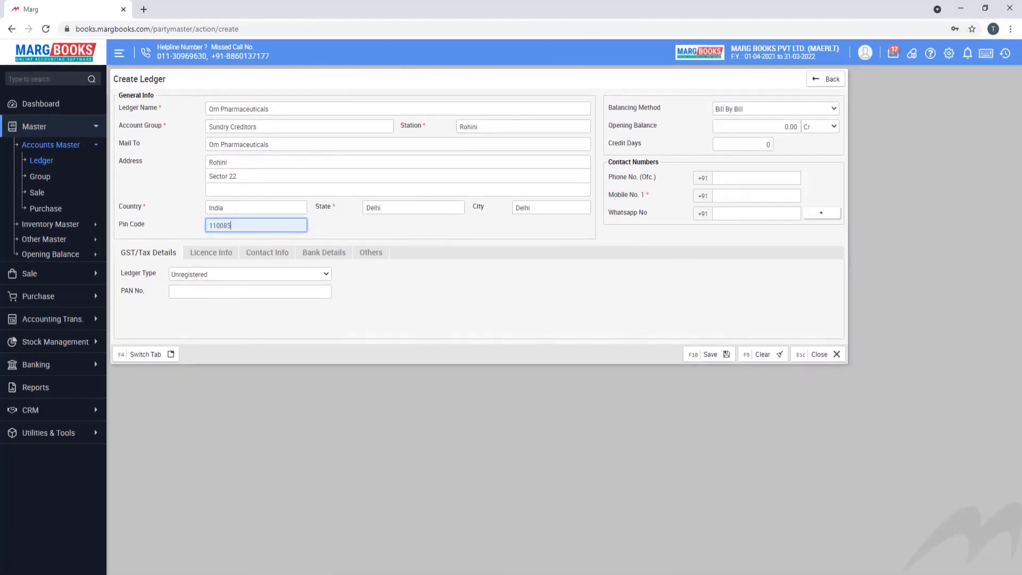
key(Return)
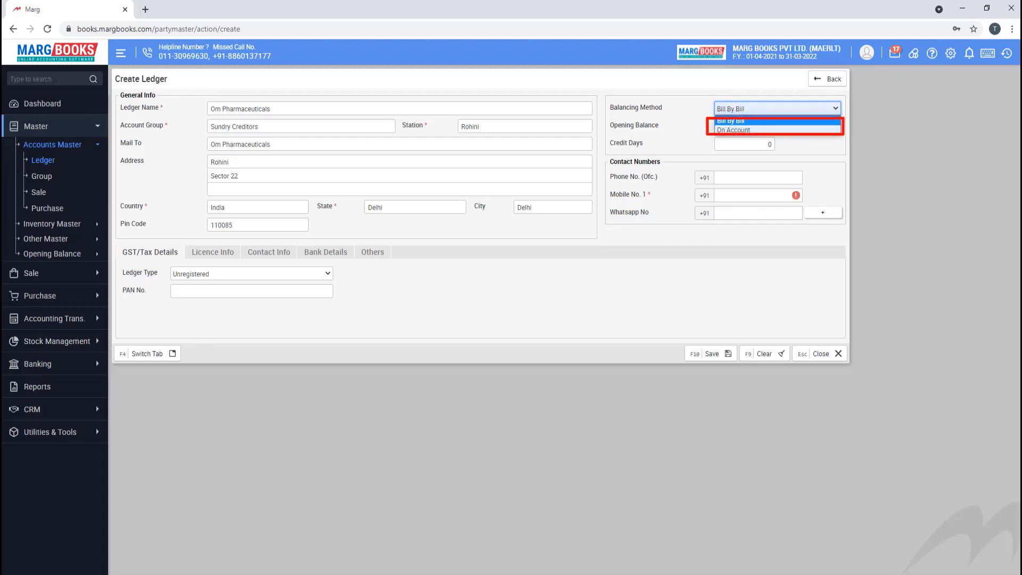
- Switch the balancing method from On Account back to Bill By Bill and confirm it
key(Down)
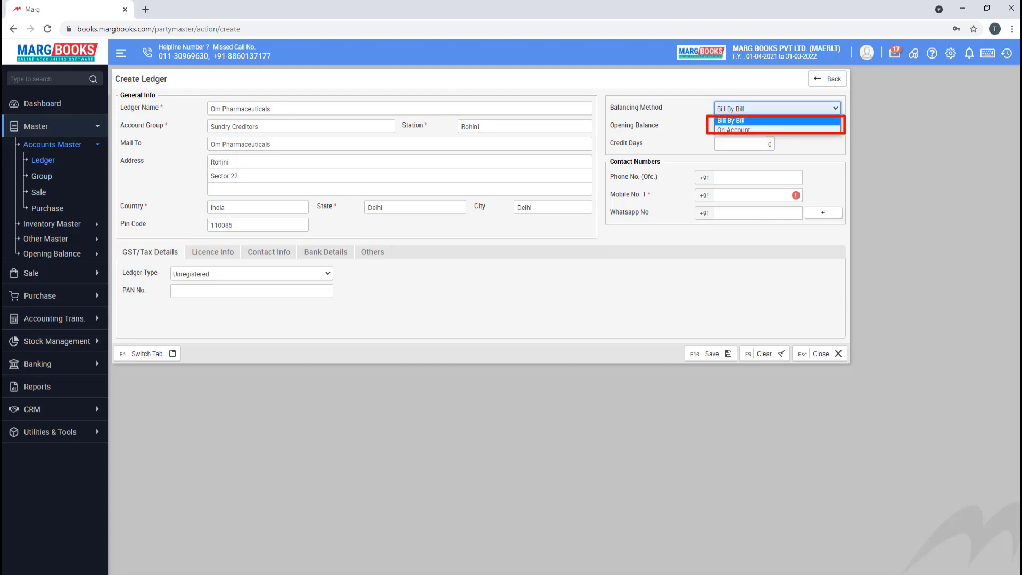
key(Up)
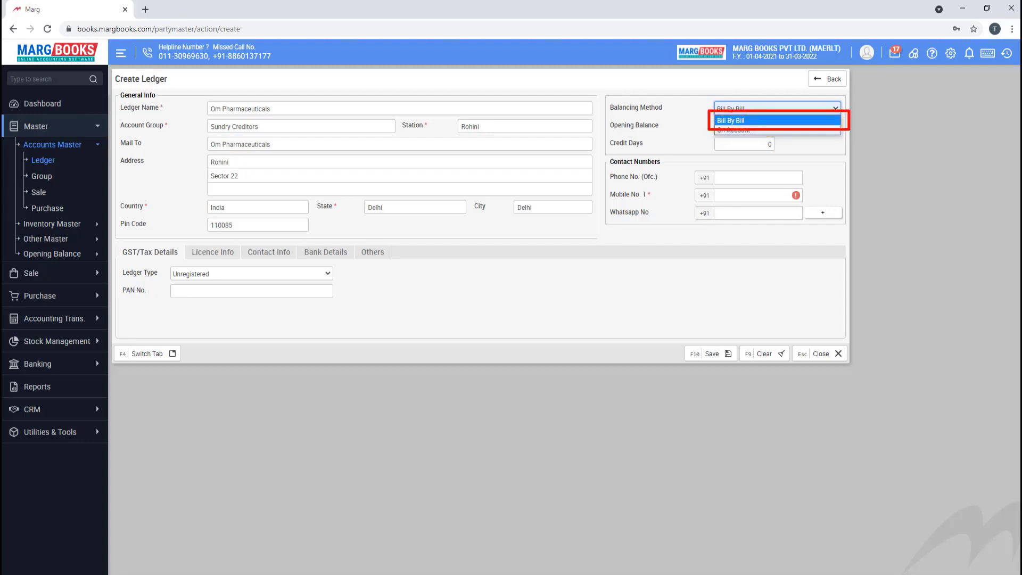
key(Return)
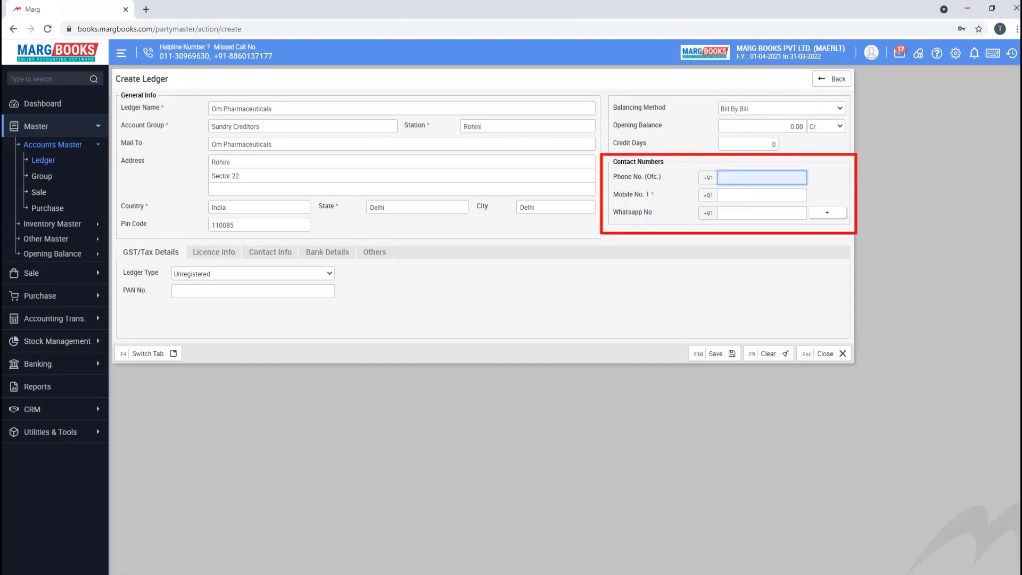
- Enter the ledger's office phone, first mobile and WhatsApp numbers
text(0113*******)
key(Tab)
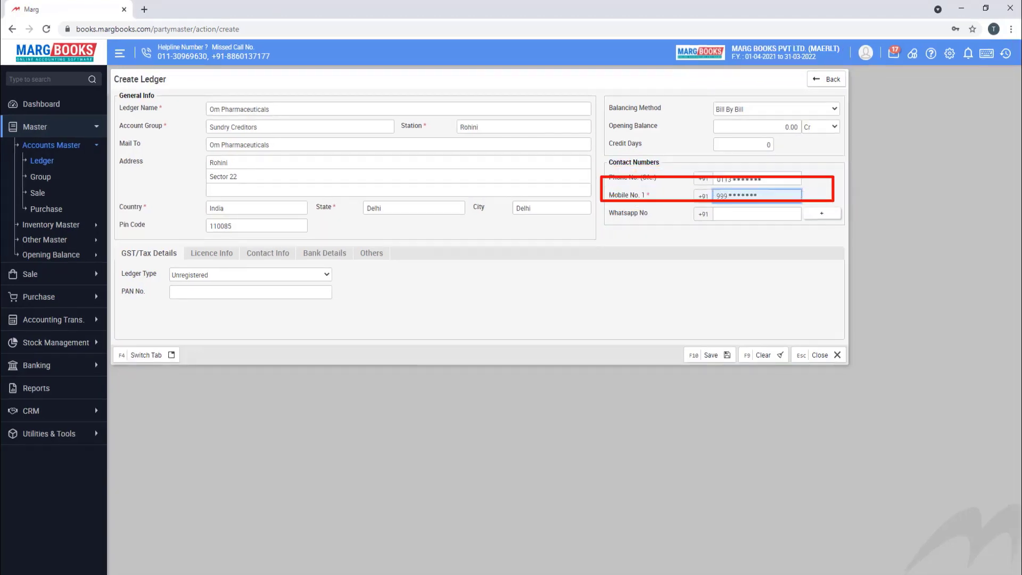
text(999*******)
key(Tab)
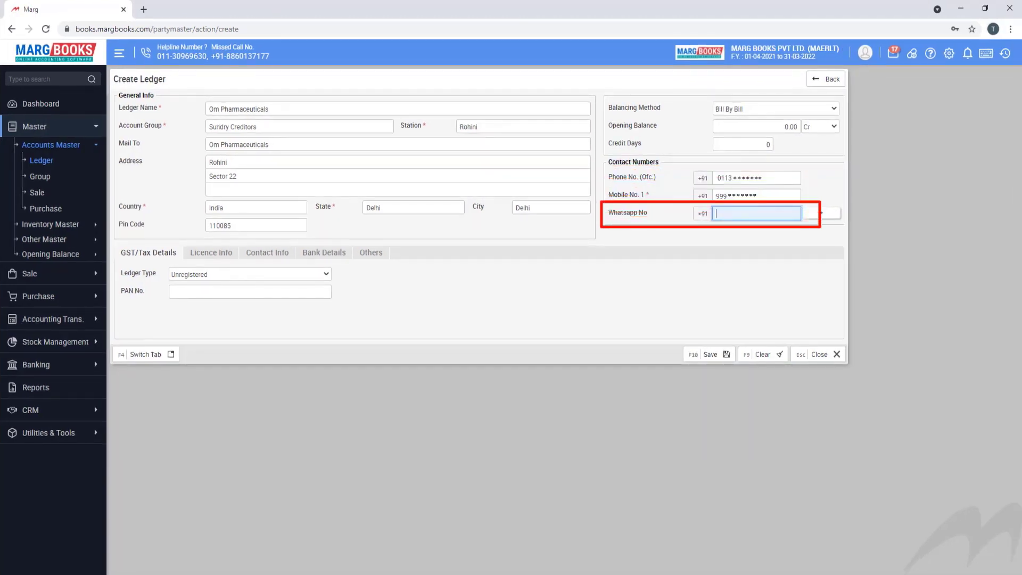
text(***** 888)
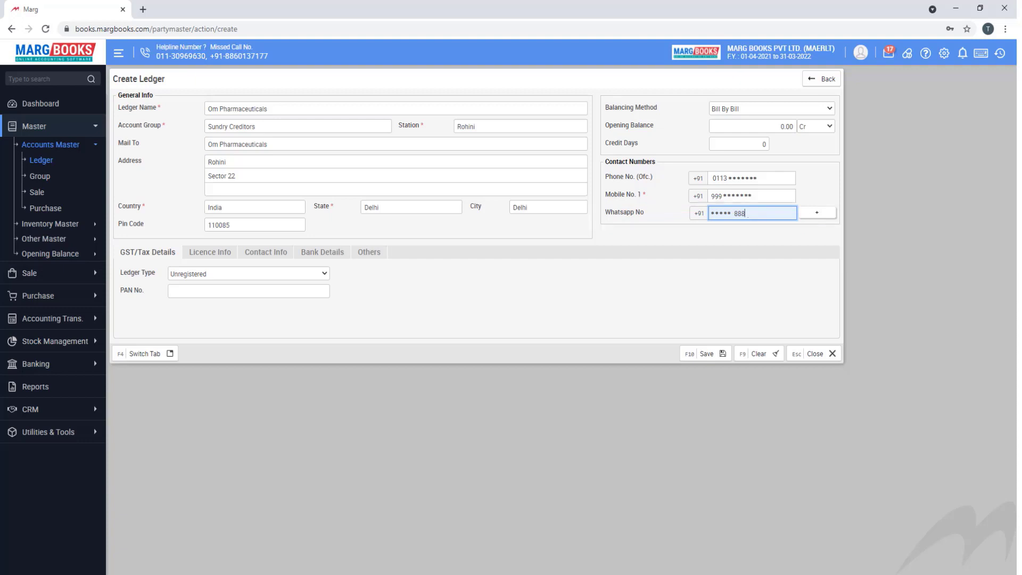
key(Tab)
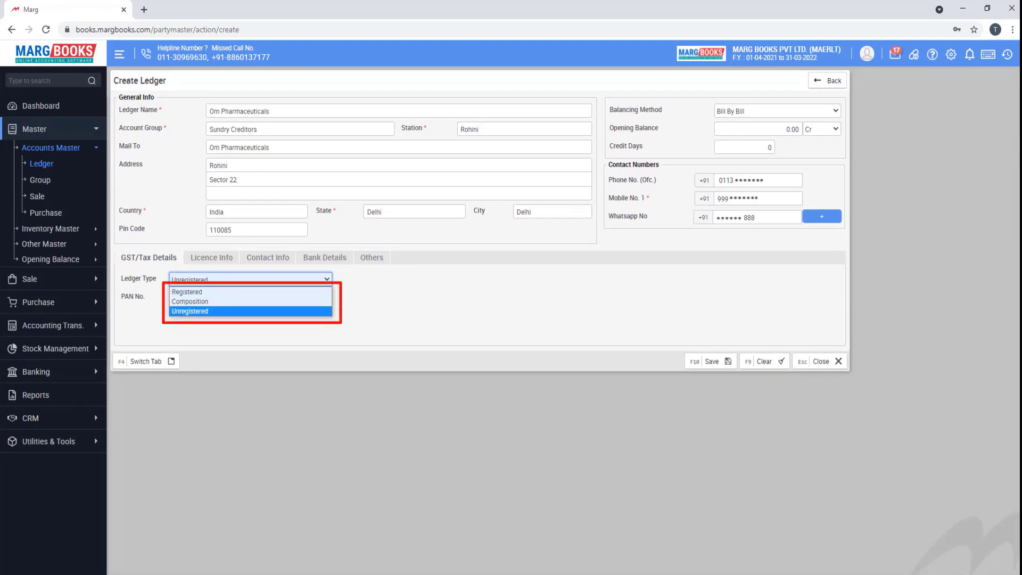
- Set the ledger type to Registered and fill in its GSTIN and PAN number
click(186, 292)
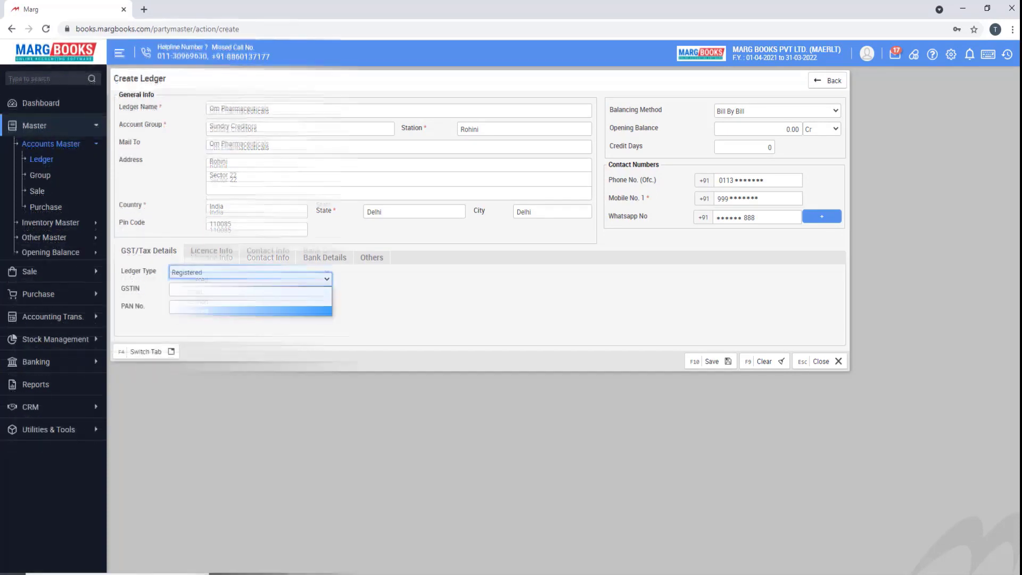
key(Tab)
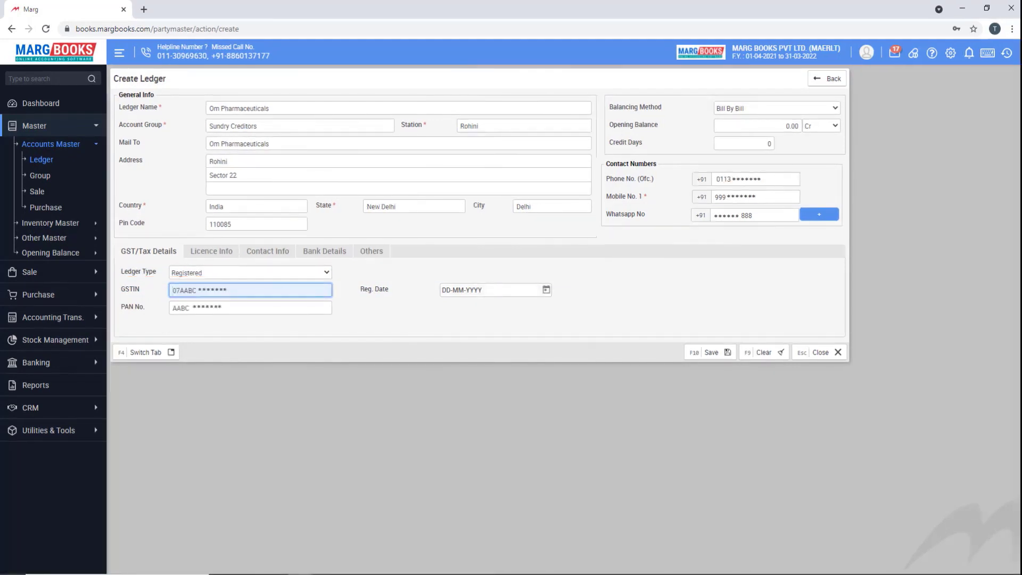
key(F4)
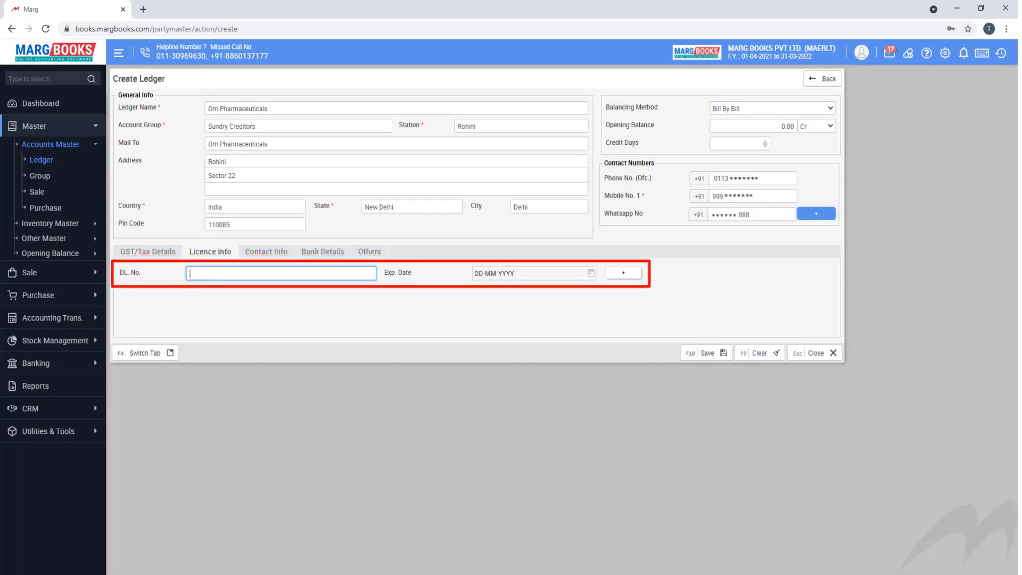
- Enter the drug licence number and the contact's first name, designation Owner, website and e-mail
text(*********)
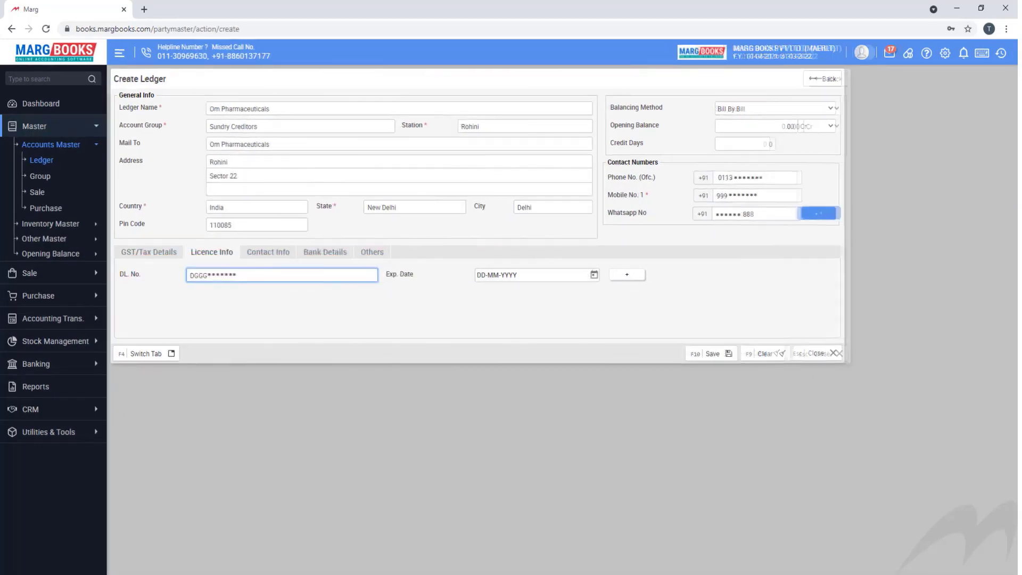
key(F4)
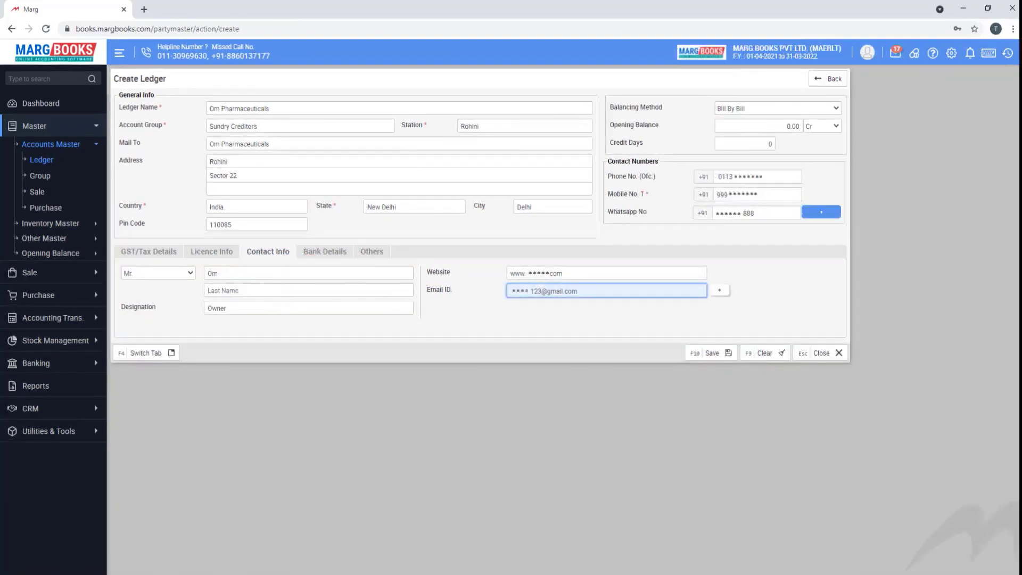
key(F4)
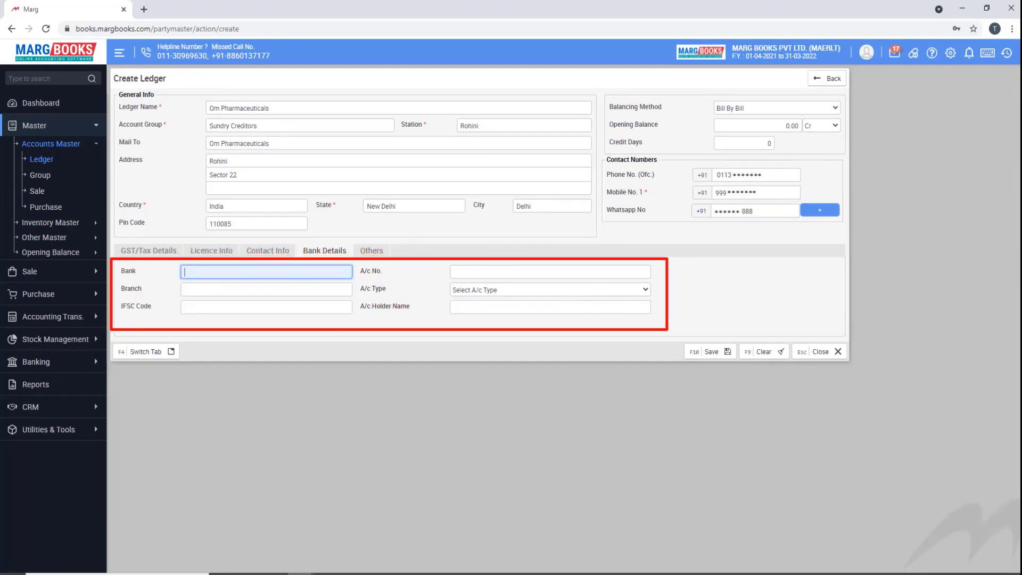
key(F4)
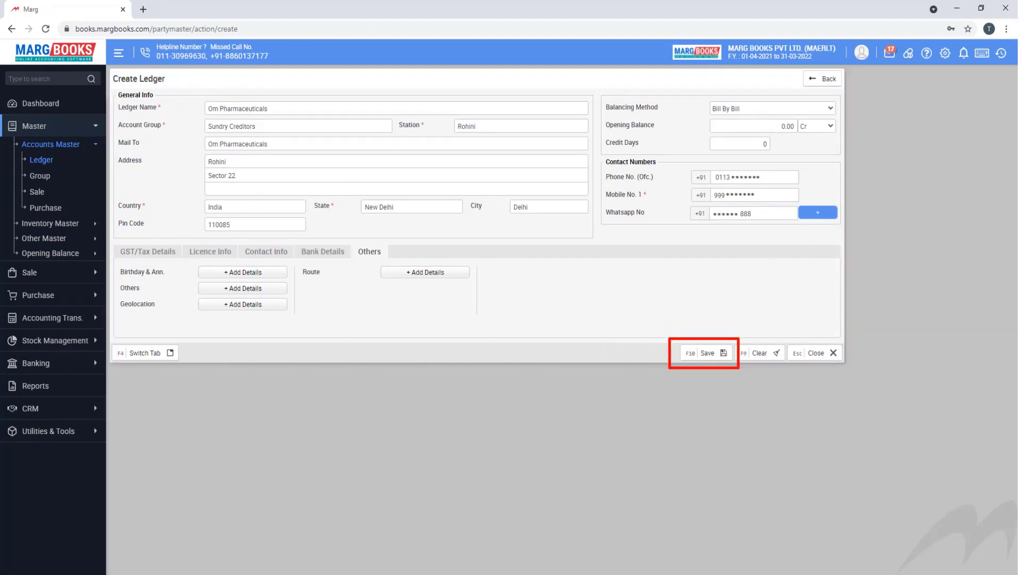
- Save the Om Pharmaceuticals ledger with F10
click(704, 353)
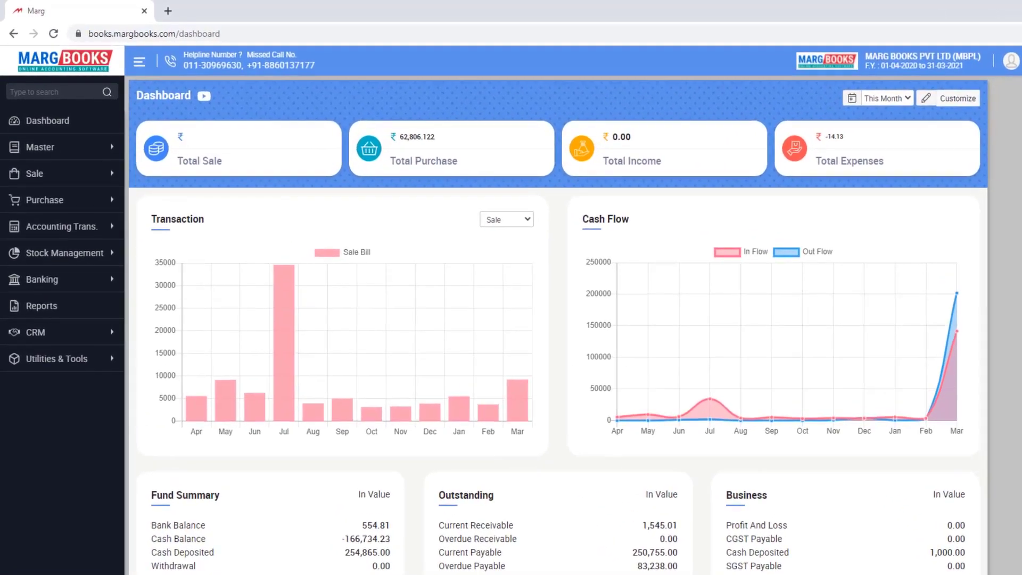
- Open Master > Accounts Master > Group to show the Account Group List
click(40, 148)
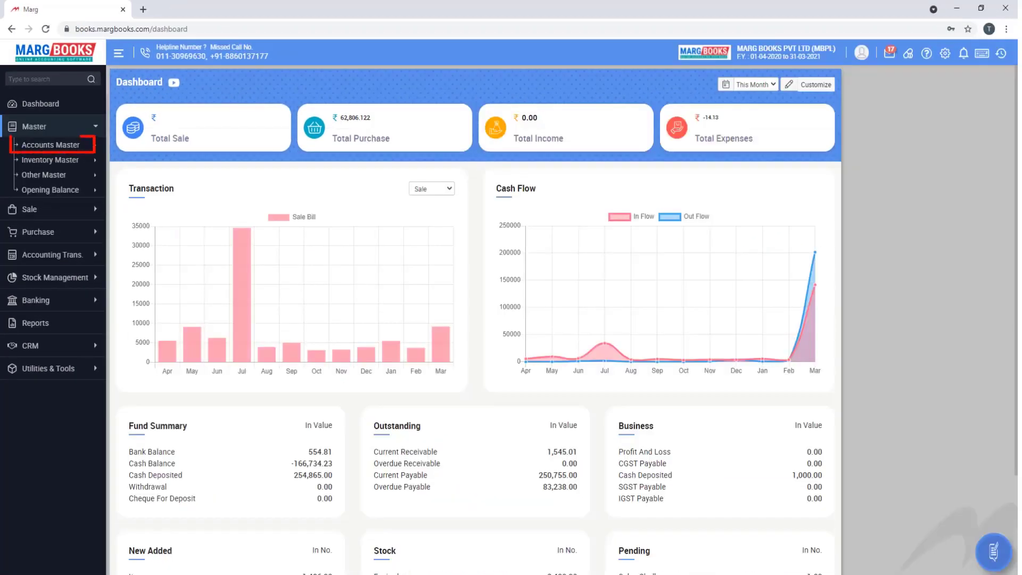
click(59, 169)
click(40, 175)
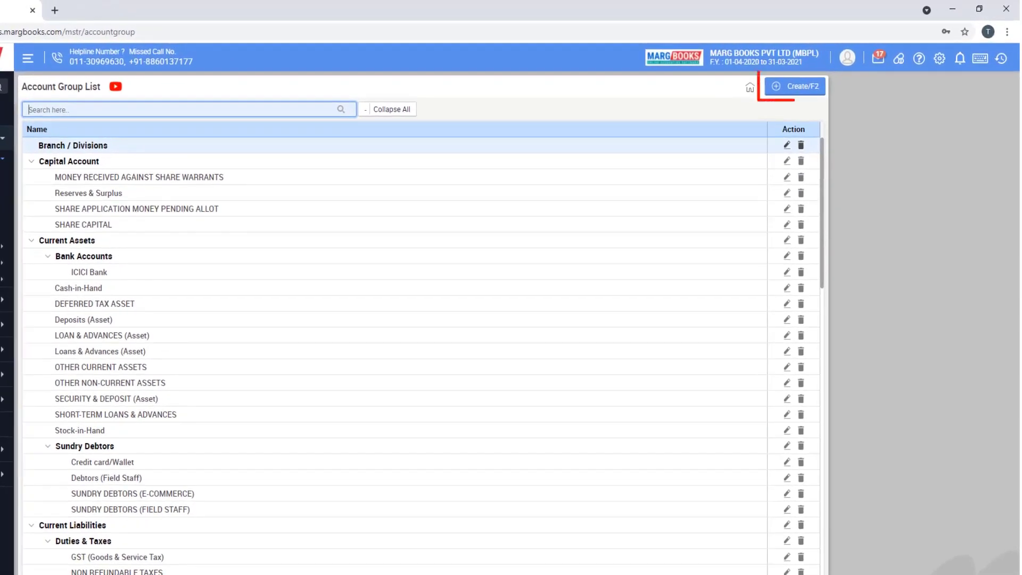
- Open a blank Create Account Group form, discarding the first attempt with Esc
key(F2)
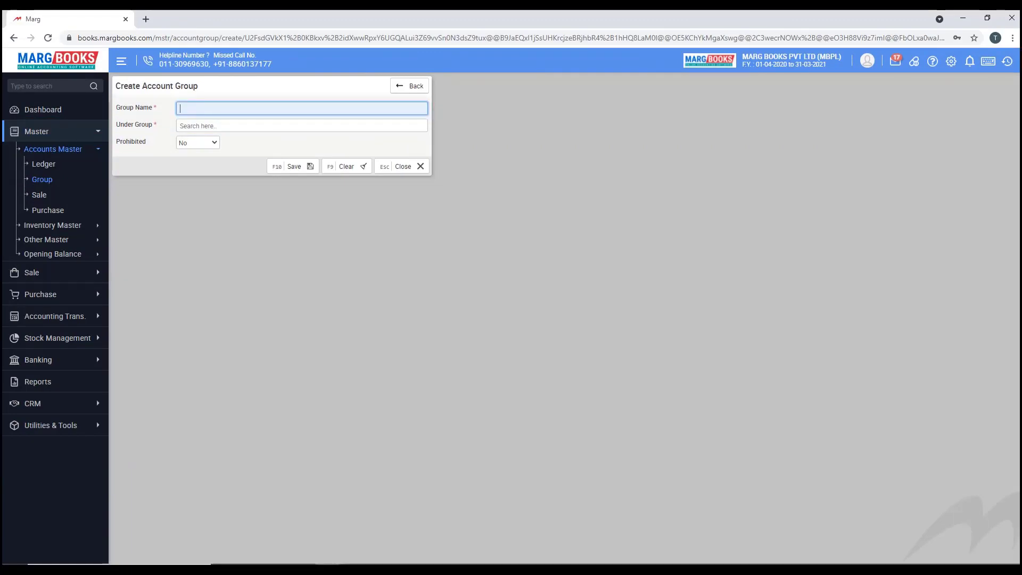
key(Escape)
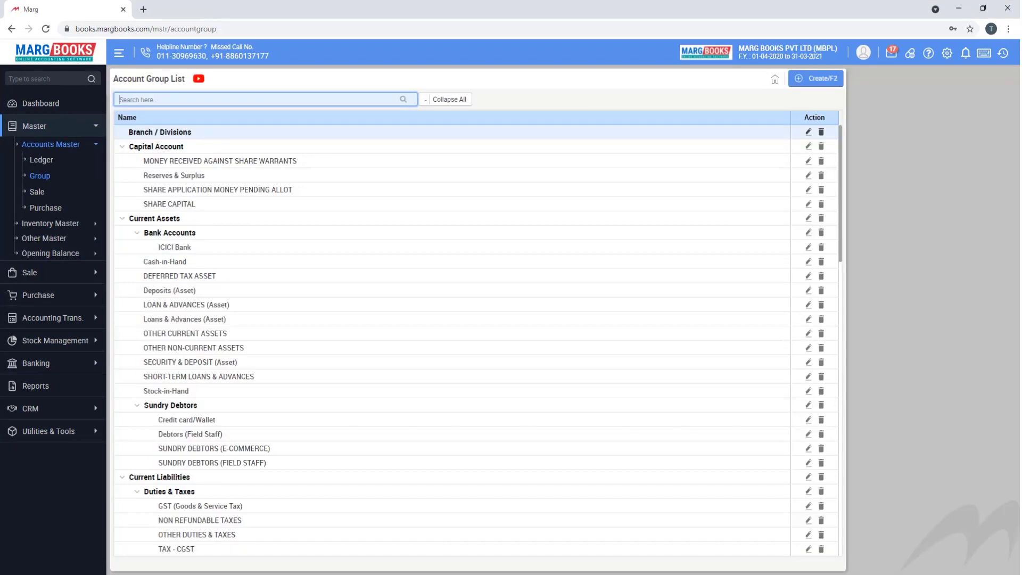
key(F2)
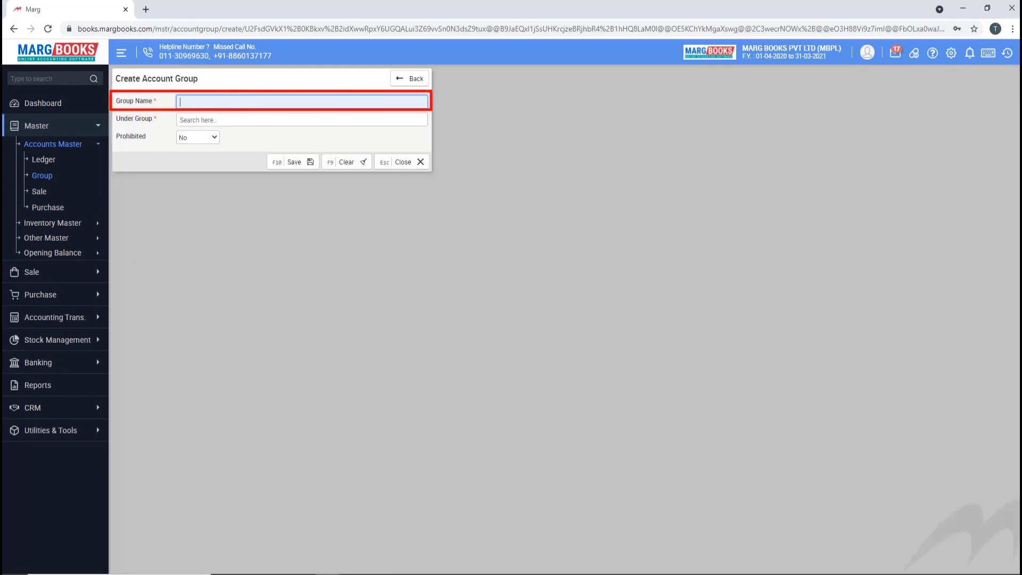
- Create and save the account group INDUSIND BANK under Bank Accounts
text(INDUSIND BANK)
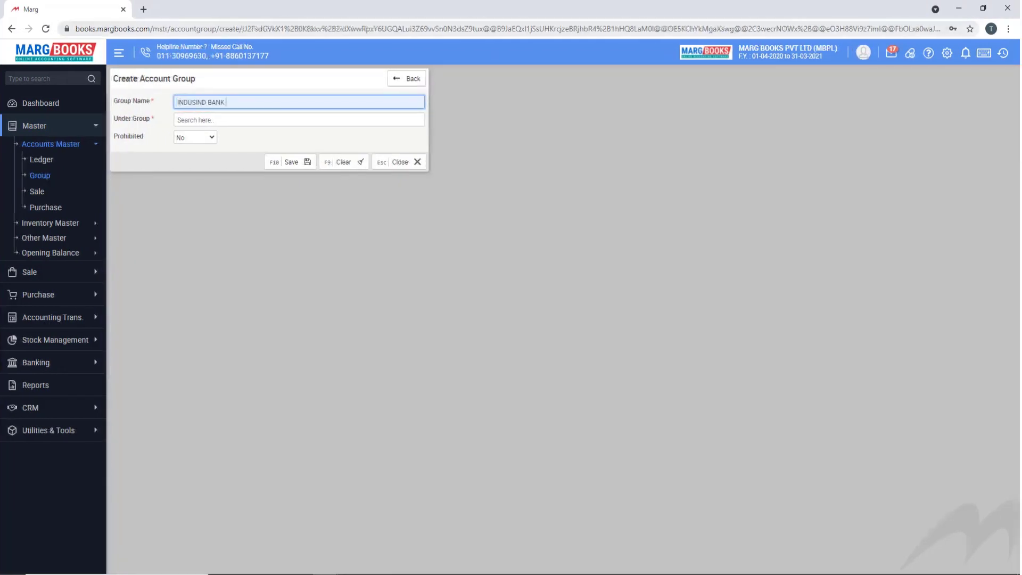
key(Tab)
key(Down)
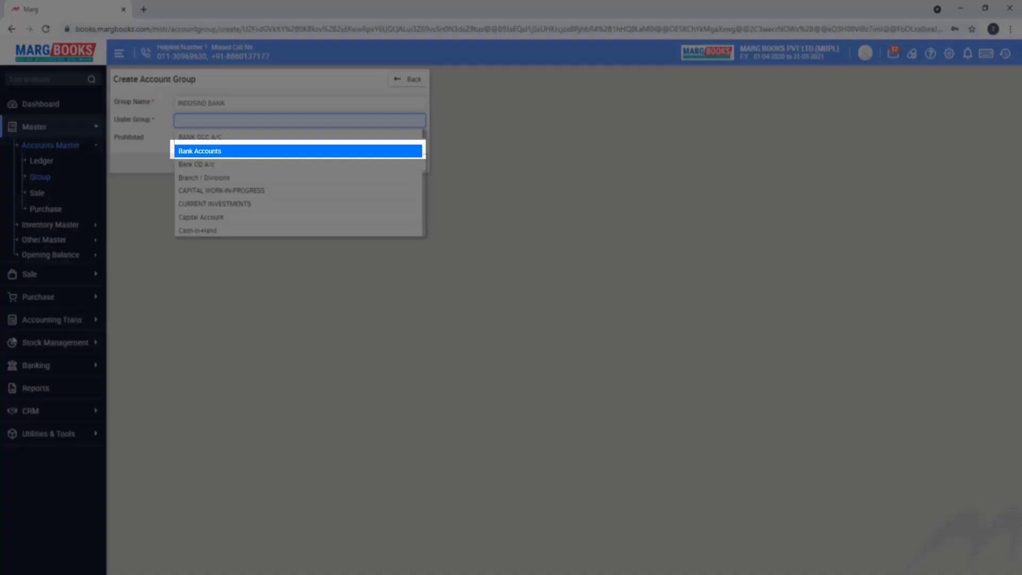
key(Return)
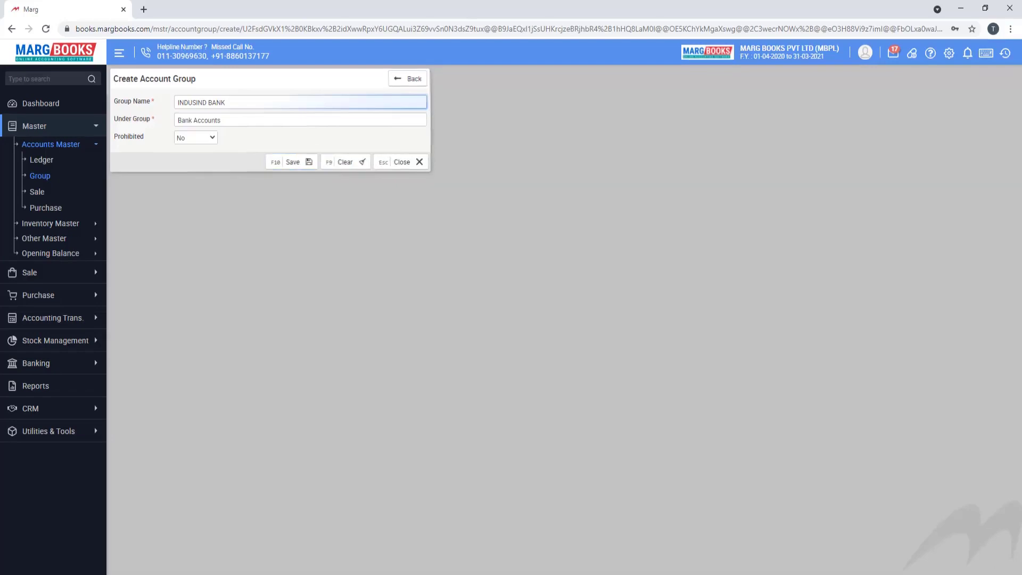
key(F10)
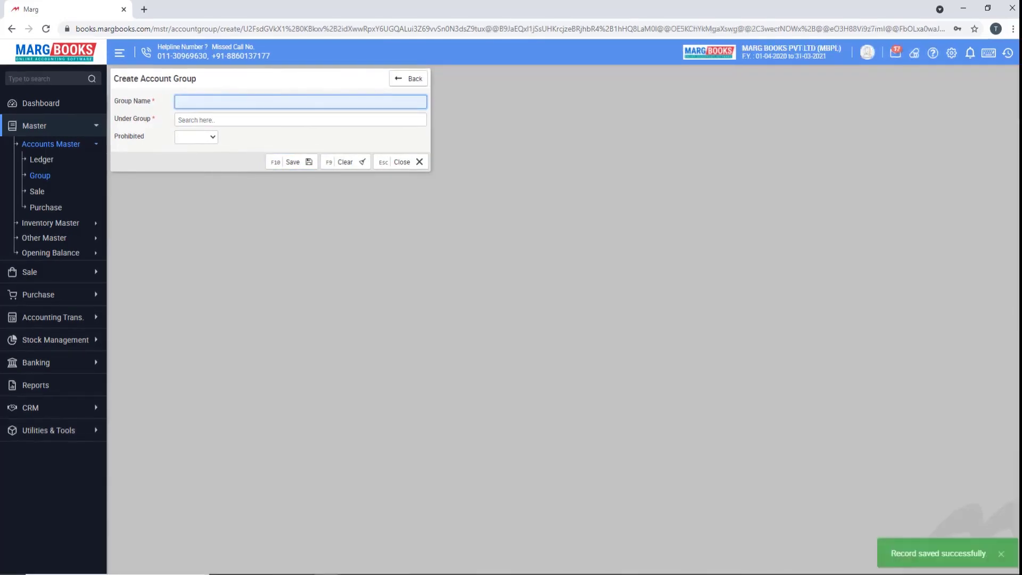
key(Escape)
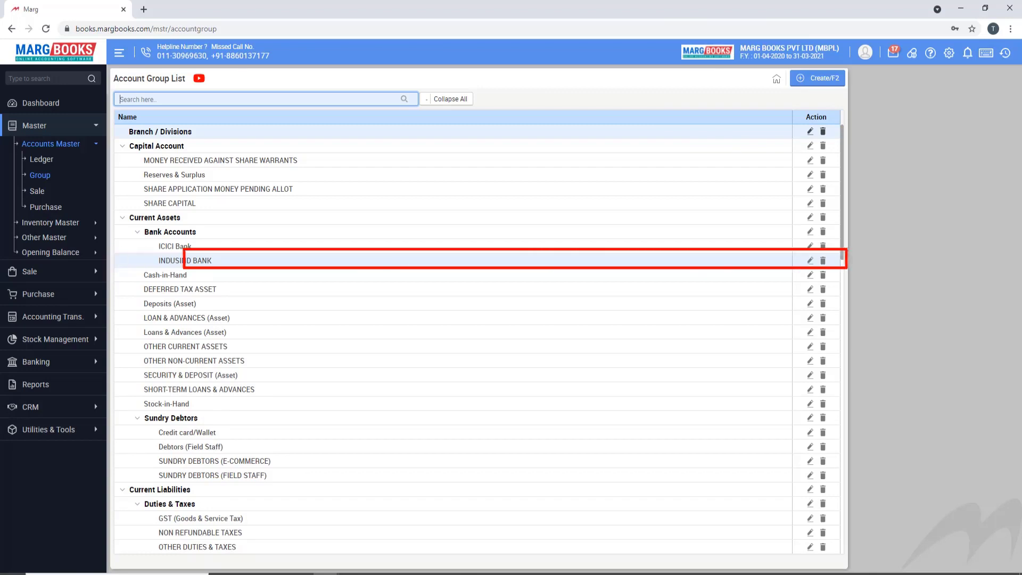
- Rename the INDUSIND BANK group to YES BANK, then delete the YES BANK group
click(810, 260)
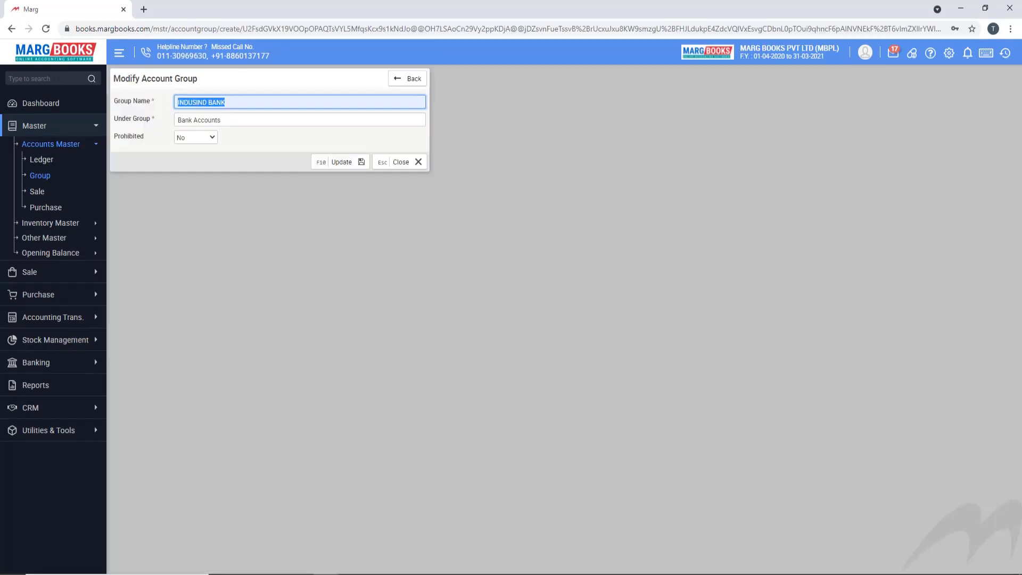
text(YES BANK)
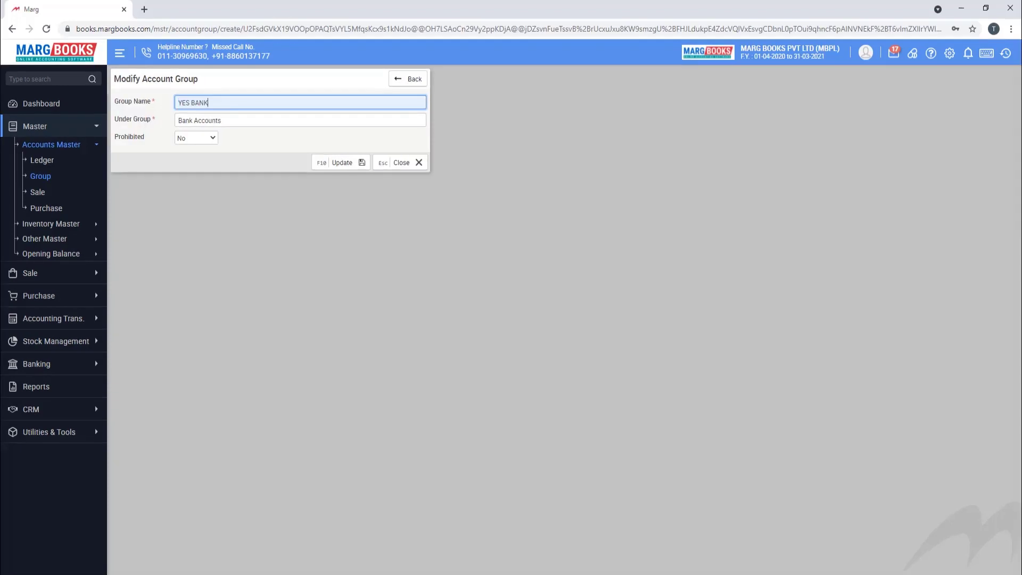
key(F10)
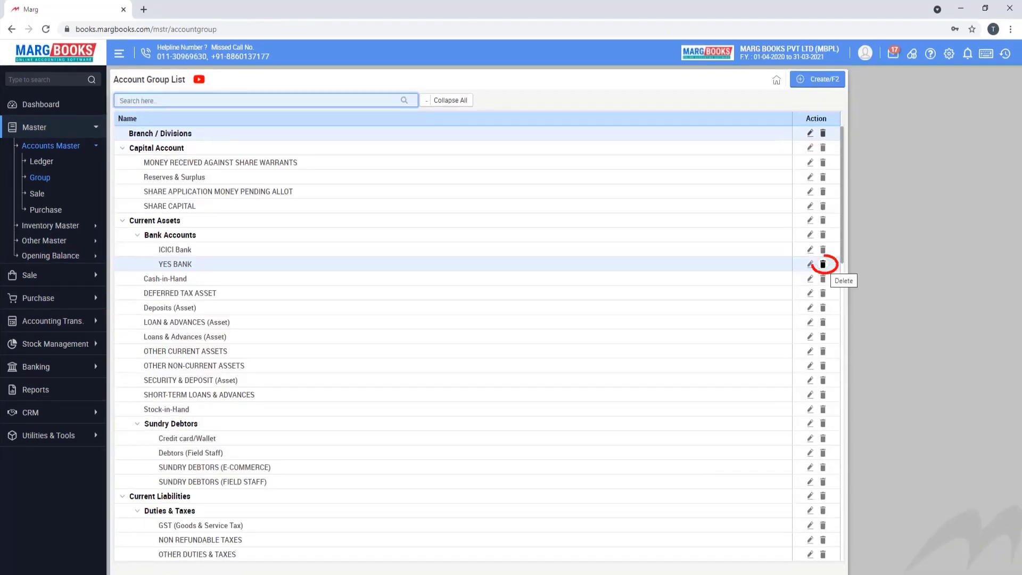
click(824, 264)
click(495, 125)
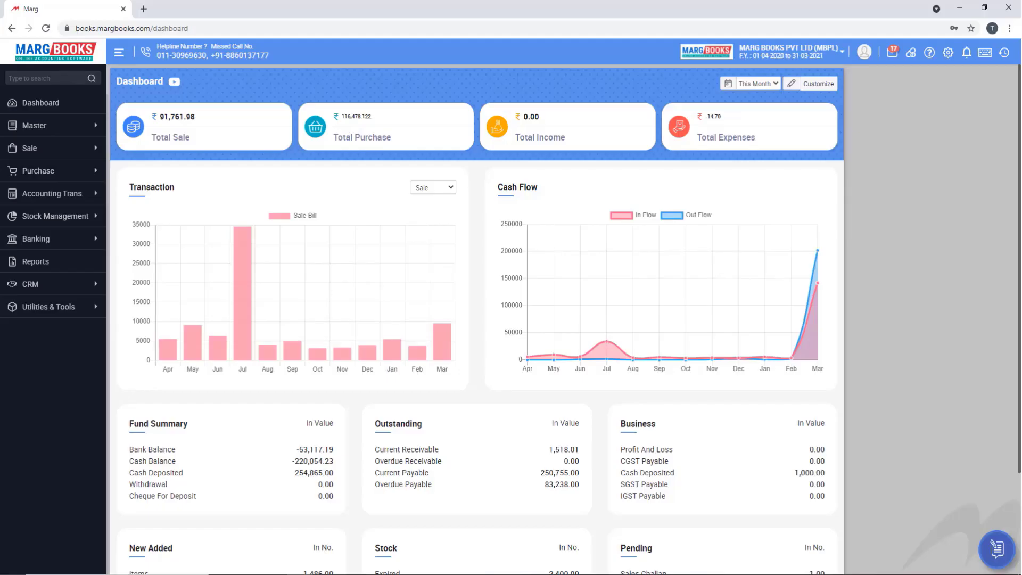
- Open Master > Inventory Master > Item to list the 1495 items
click(34, 125)
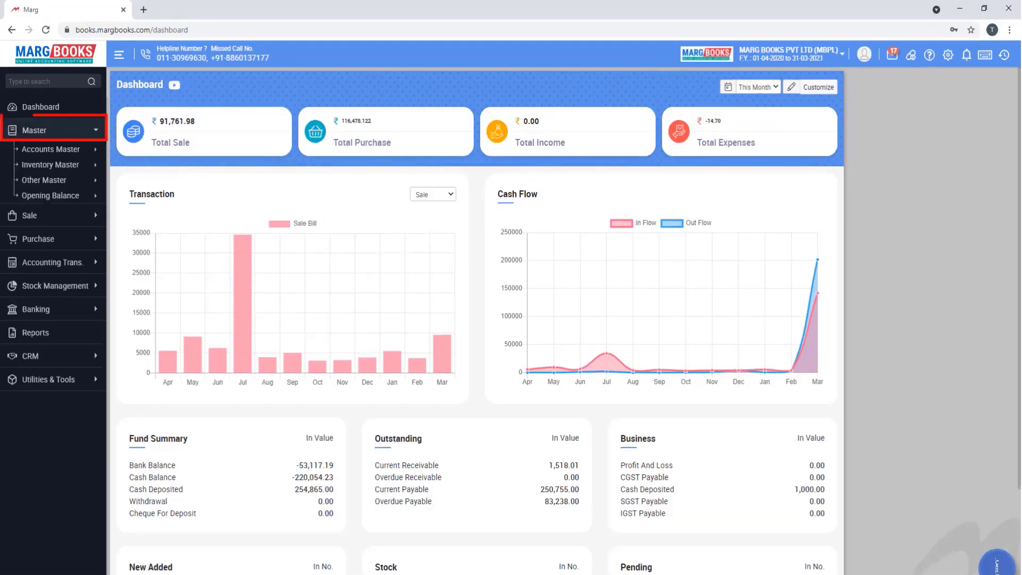
click(50, 162)
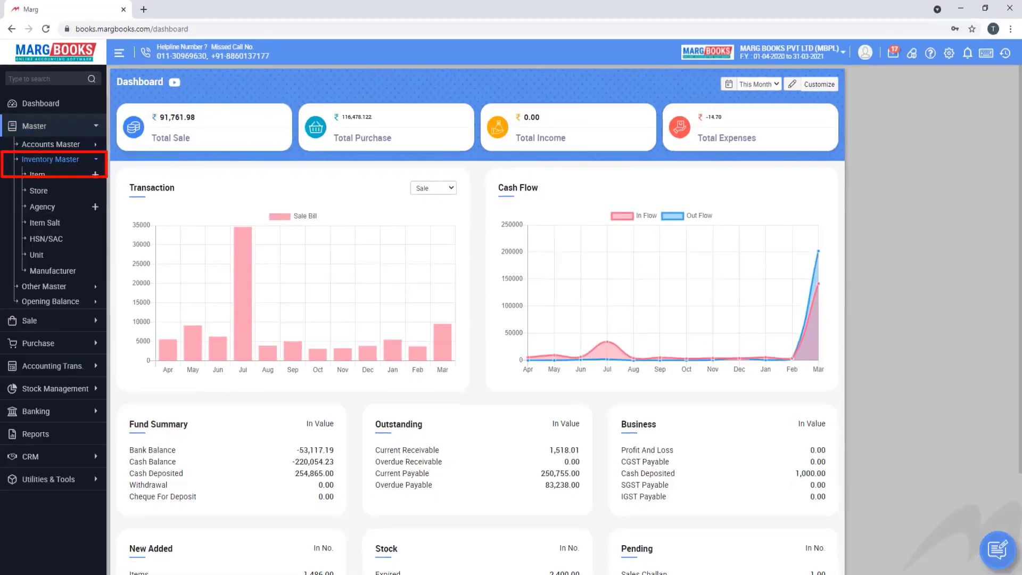
click(38, 175)
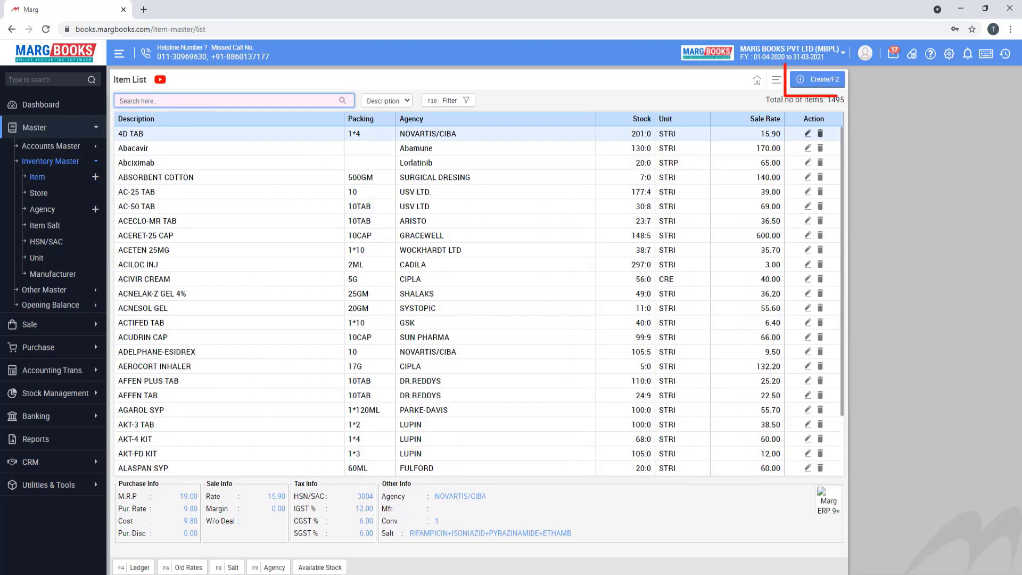
- Start a new item named Neurobion with type Goods
key(F2)
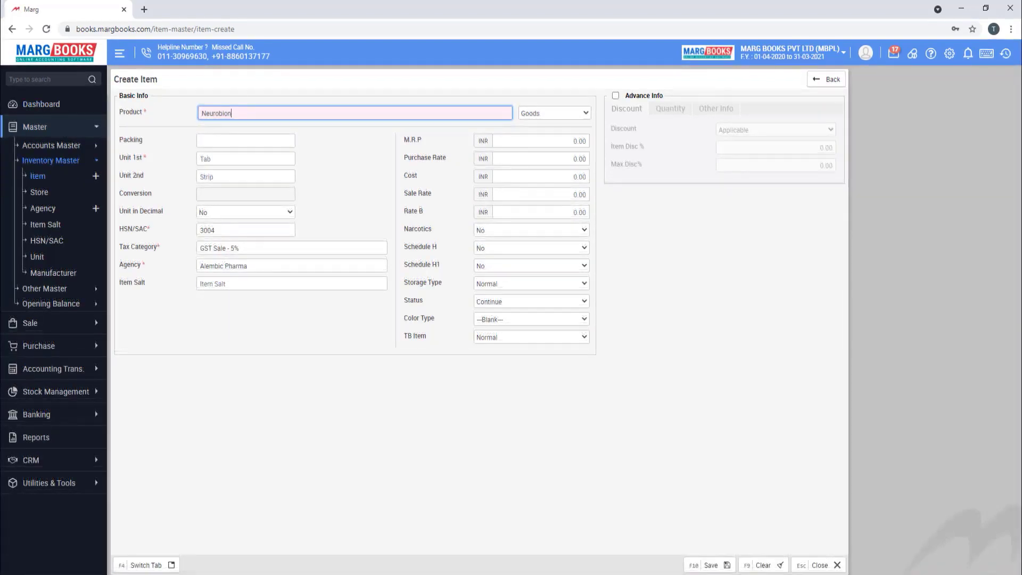
click(554, 113)
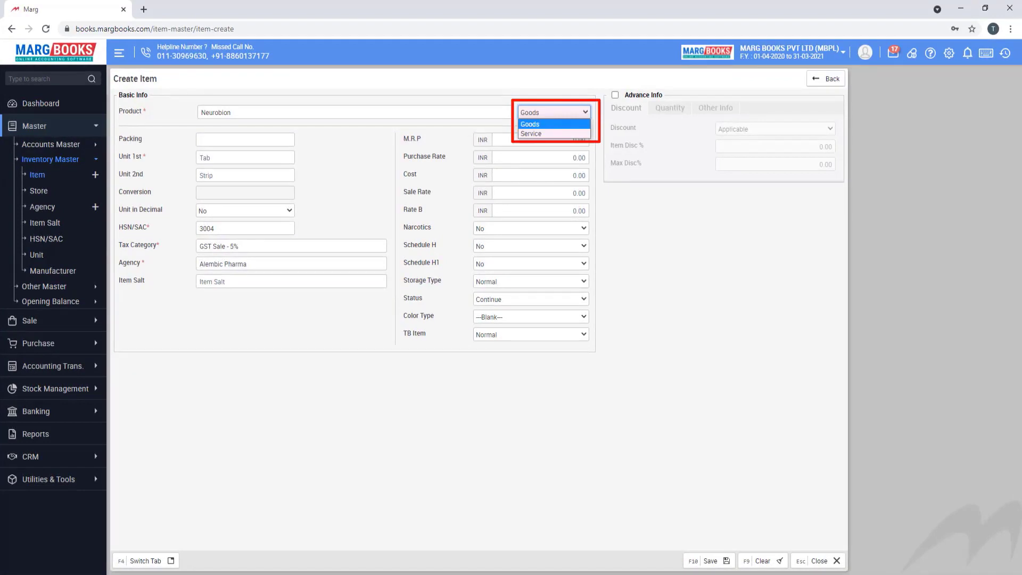
key(Return)
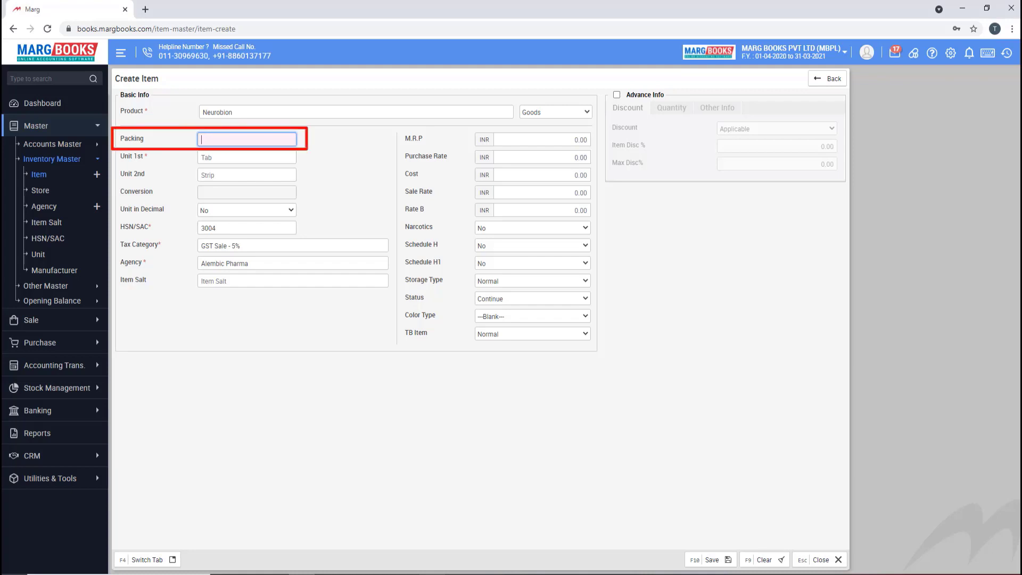
- Set Neurobion's packing to 1*10 with units TAB and STRIP and conversion 10
text(1*10)
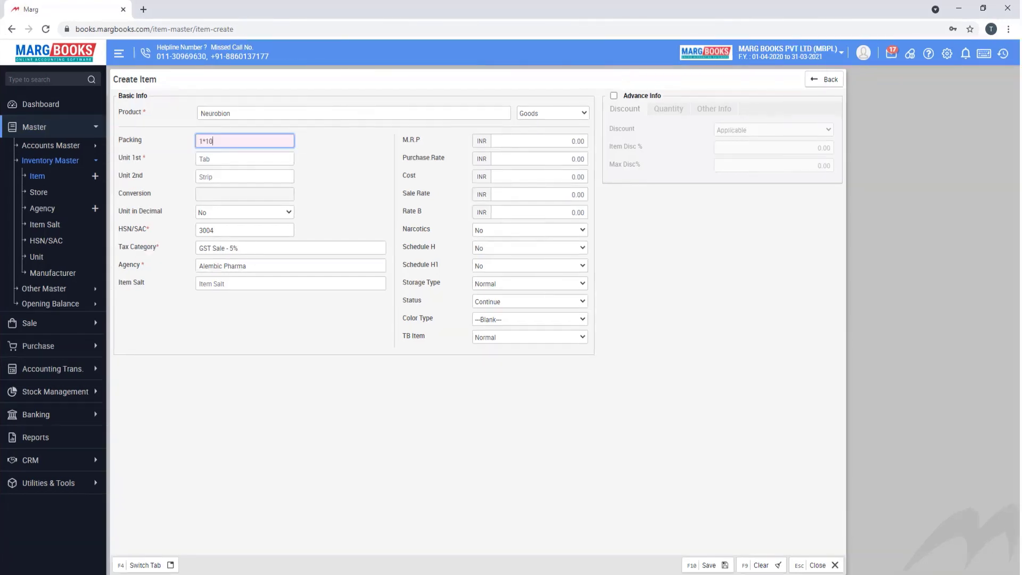
key(Tab)
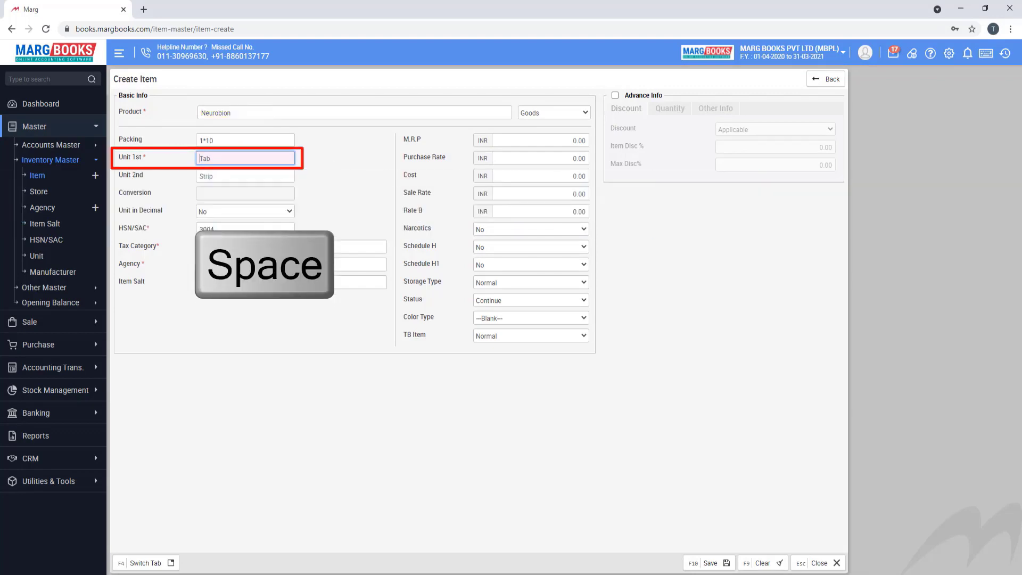
key(space)
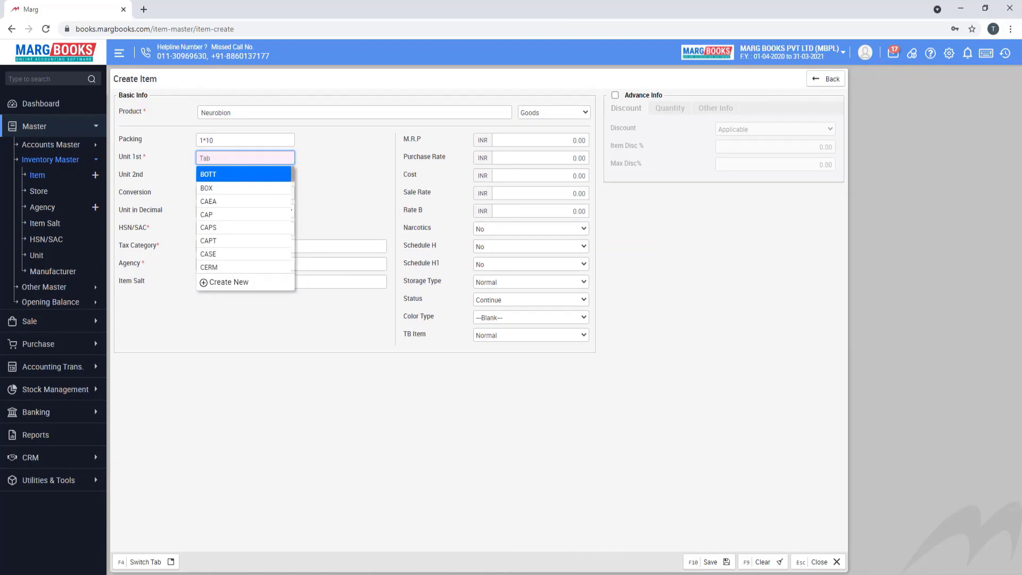
text(tab)
key(Return)
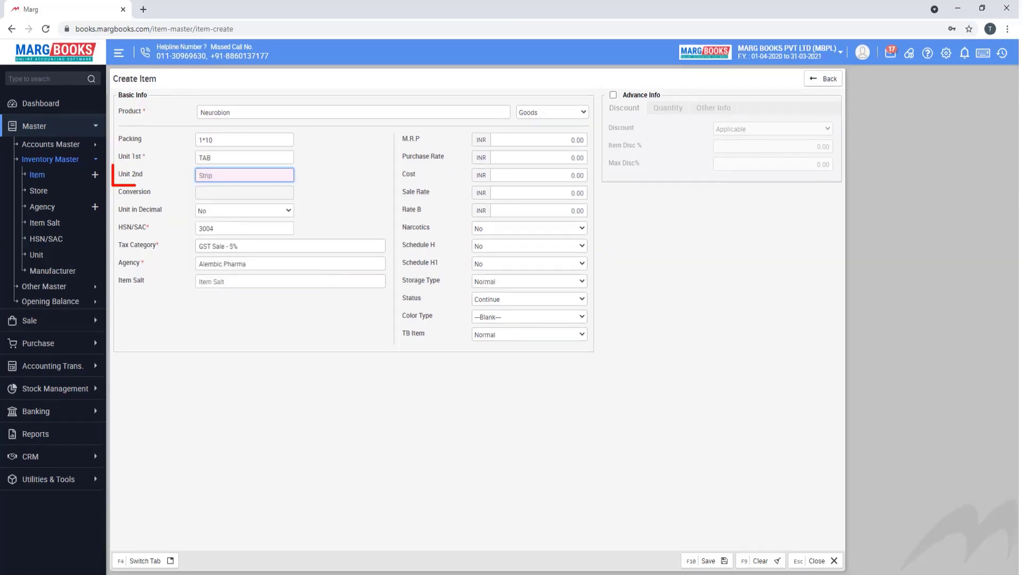
key(Down)
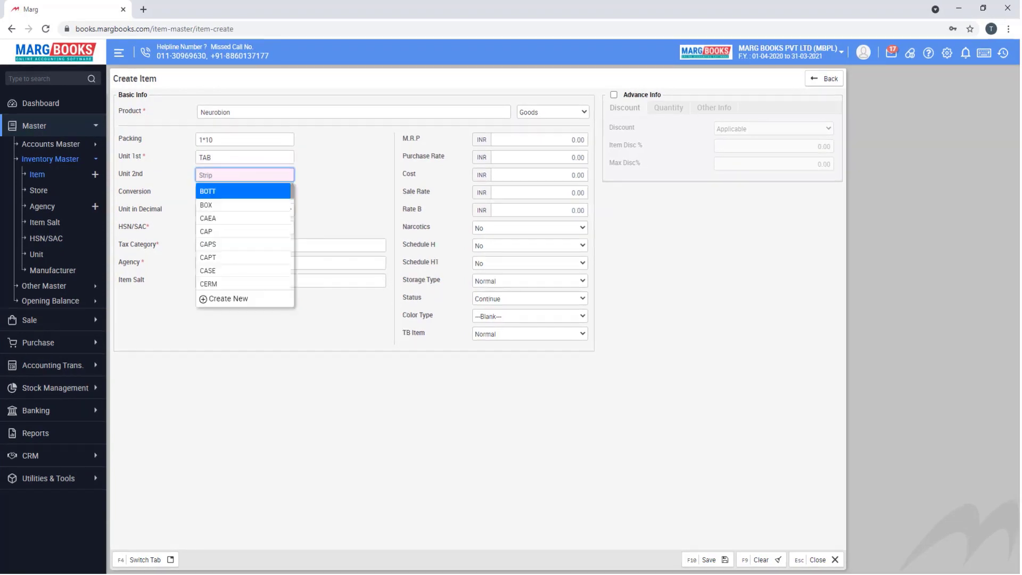
text(st)
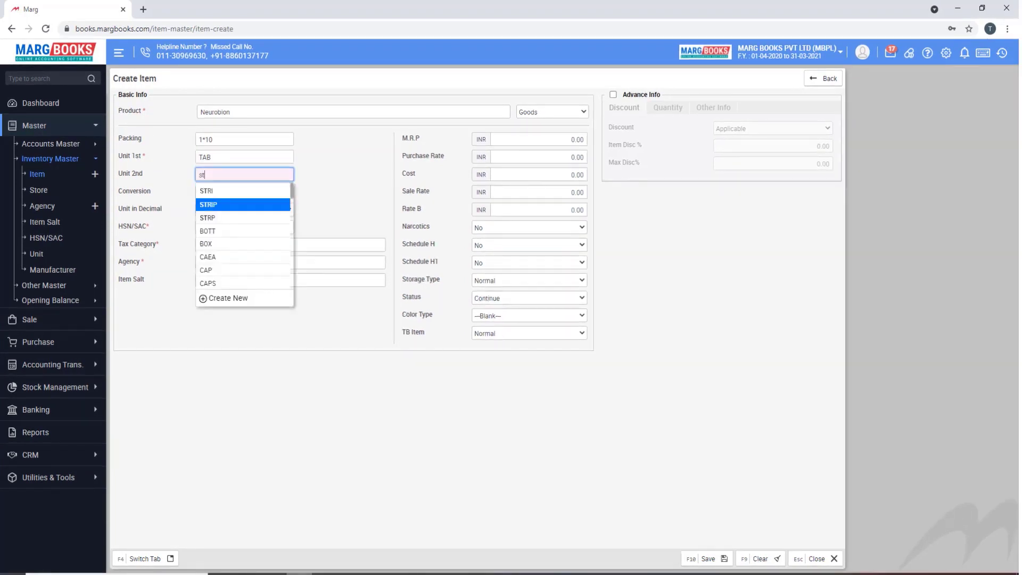
key(Return)
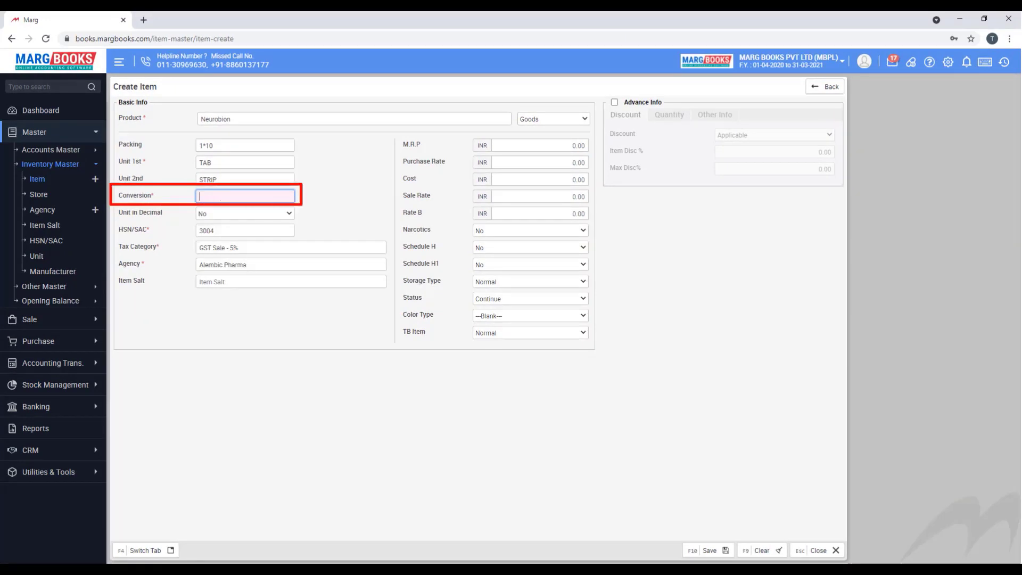
text(10)
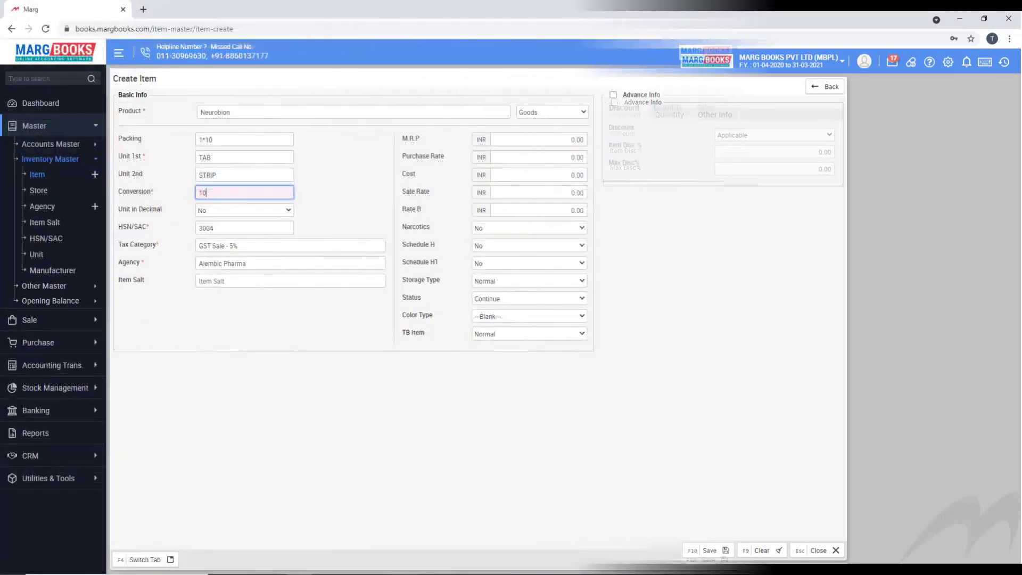
key(Return)
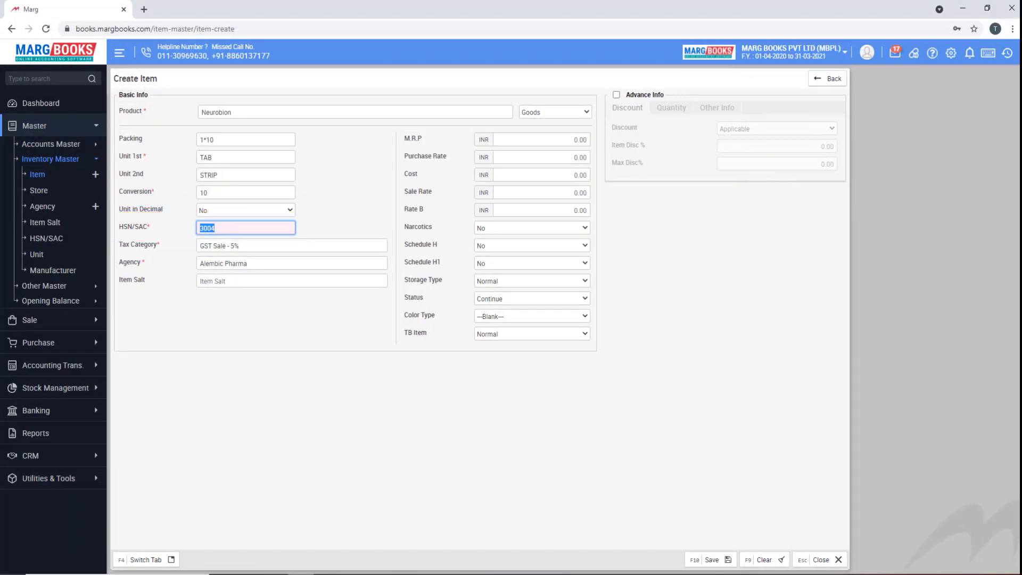
- Change the HSN/SAC code to 30021500 and the tax category to GST Sale - 12%
key(BackSpace)
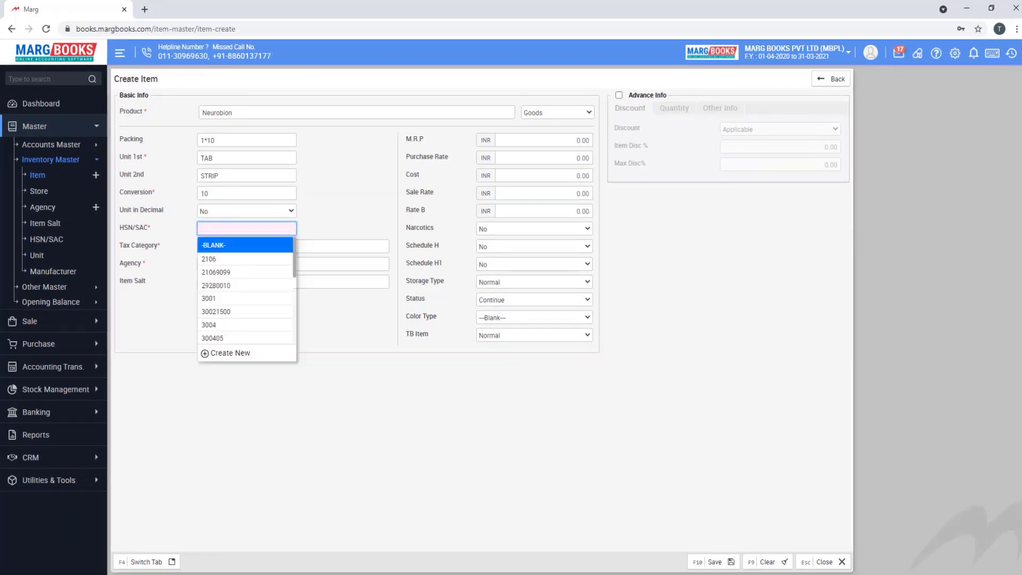
text(30021500)
key(Return)
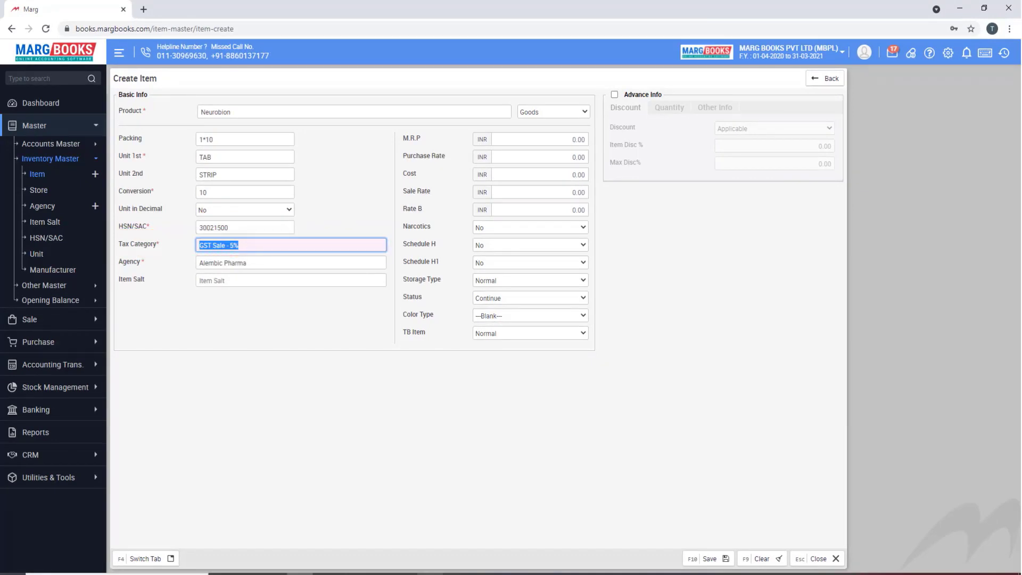
key(BackSpace)
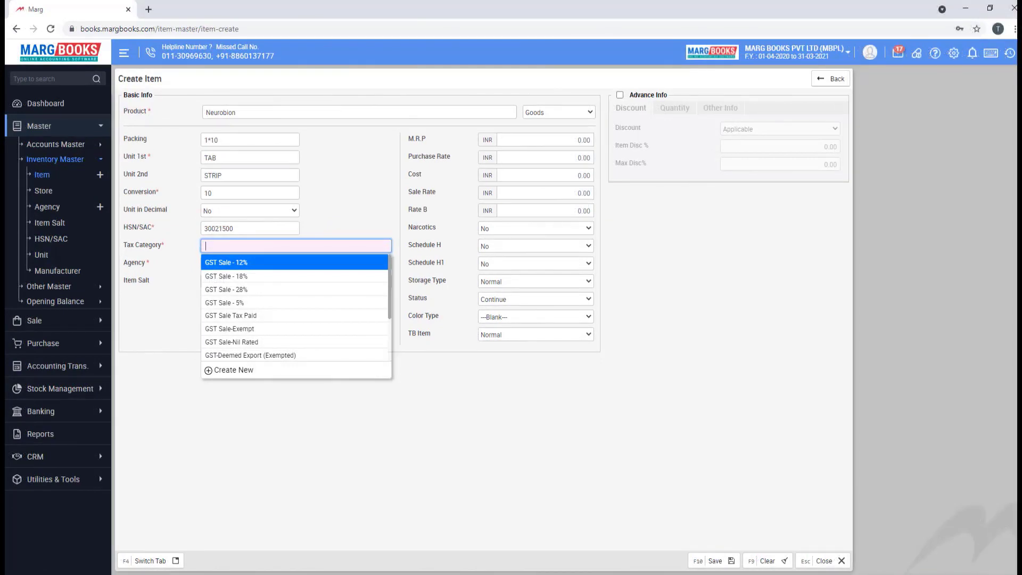
key(Return)
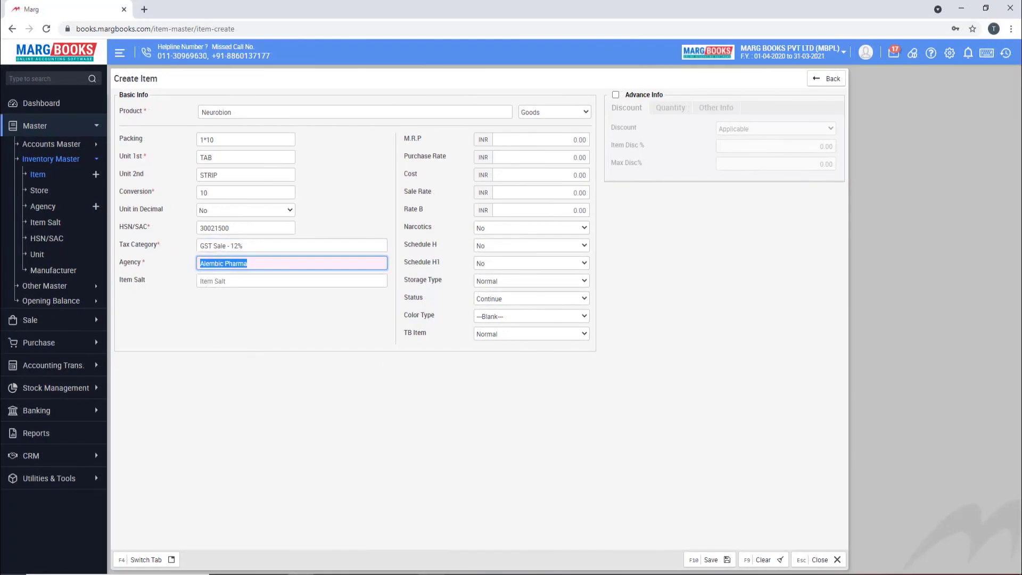
- Set agency E MERCK, MRP 45, purchase rate 10, sale rate 45, keeping Narcotics and Schedule H1 at No
key(BackSpace)
text(e)
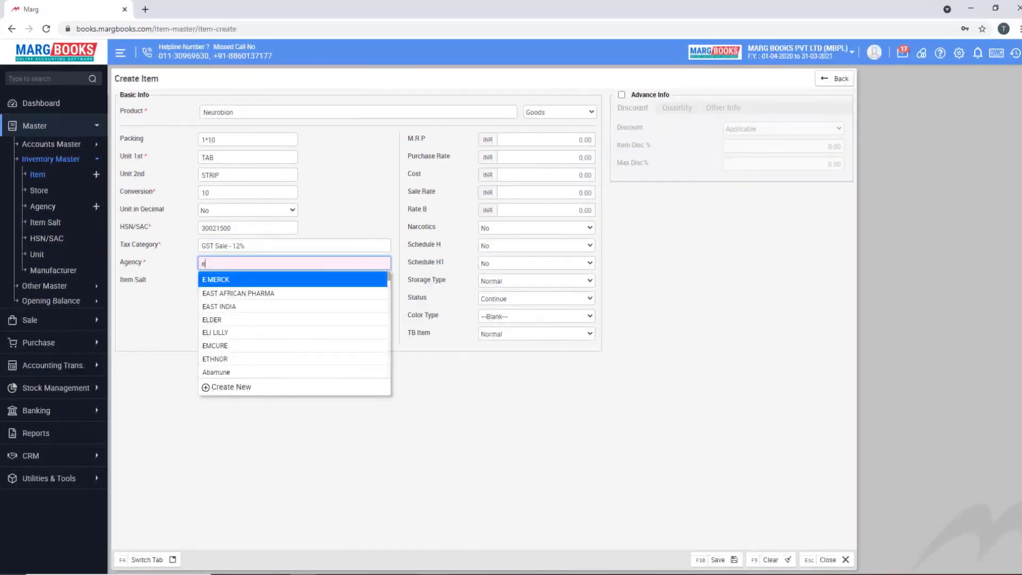
key(Return)
key(Return)
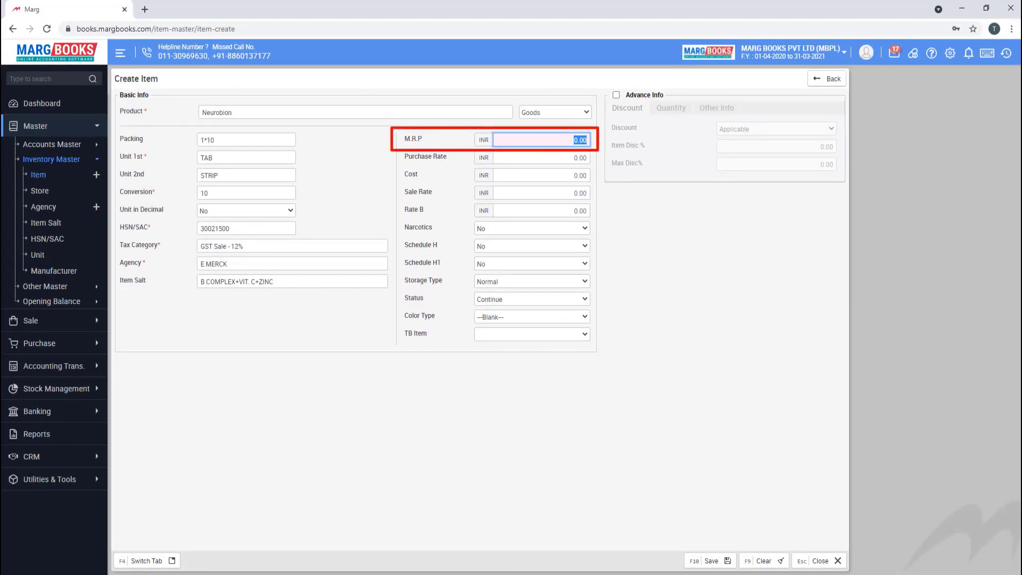
text(45)
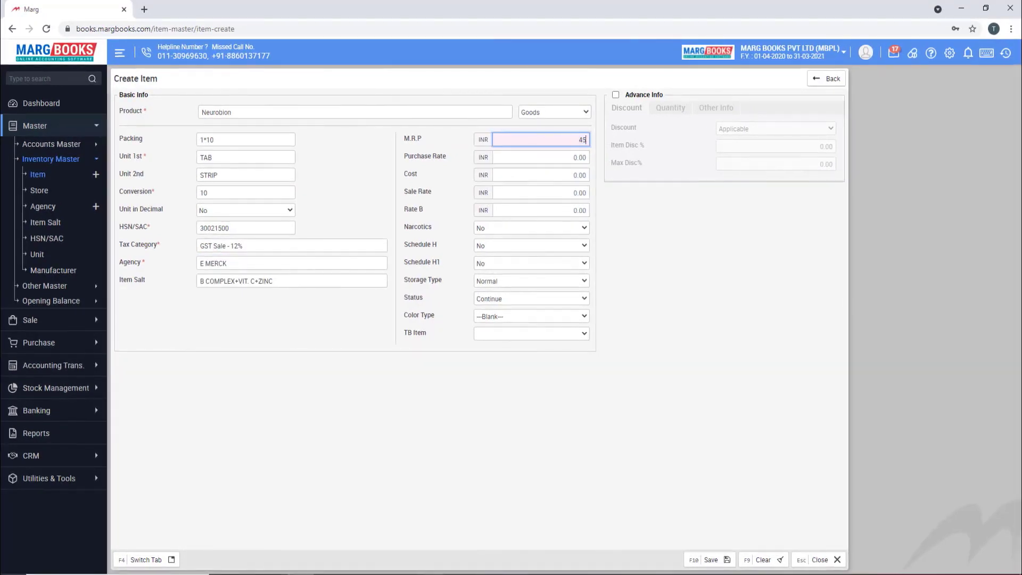
key(Return)
text(10)
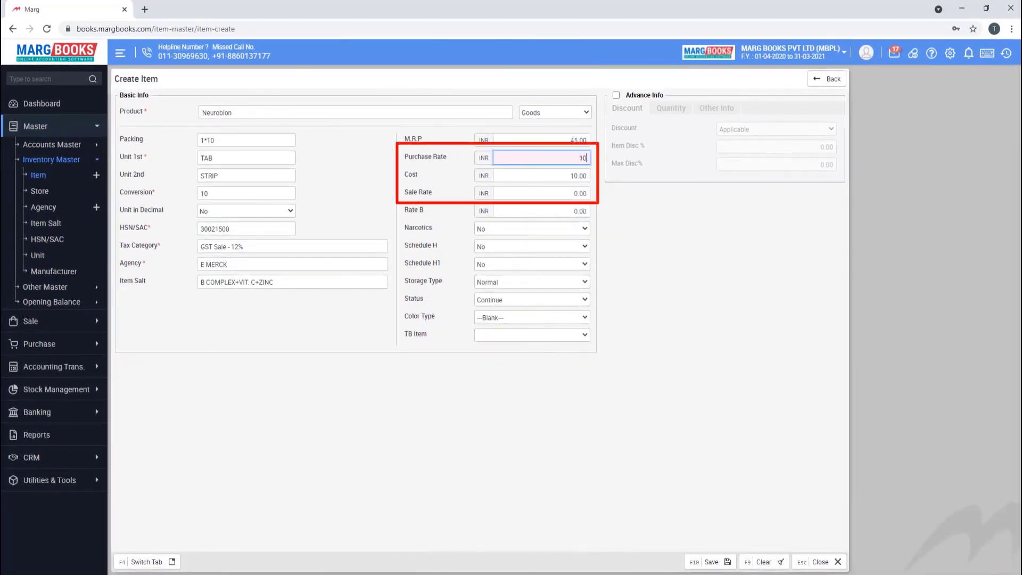
key(Return)
text(45)
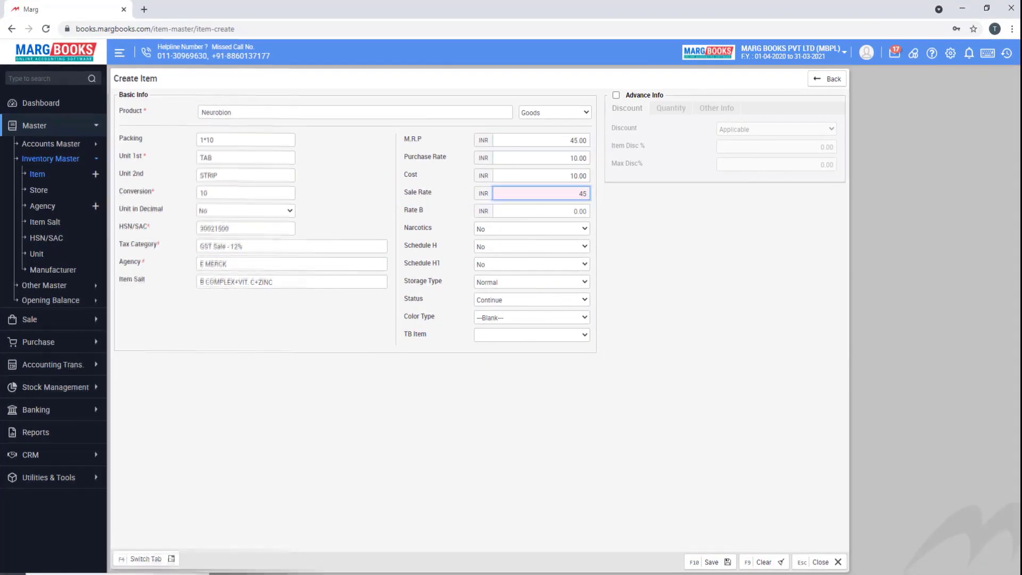
key(Return)
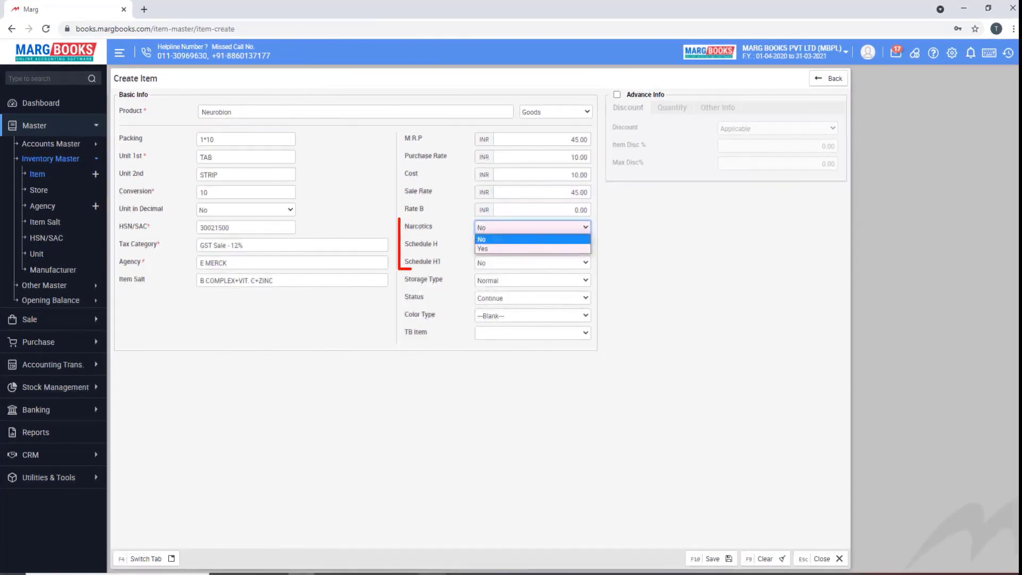
key(Return)
key(Return)
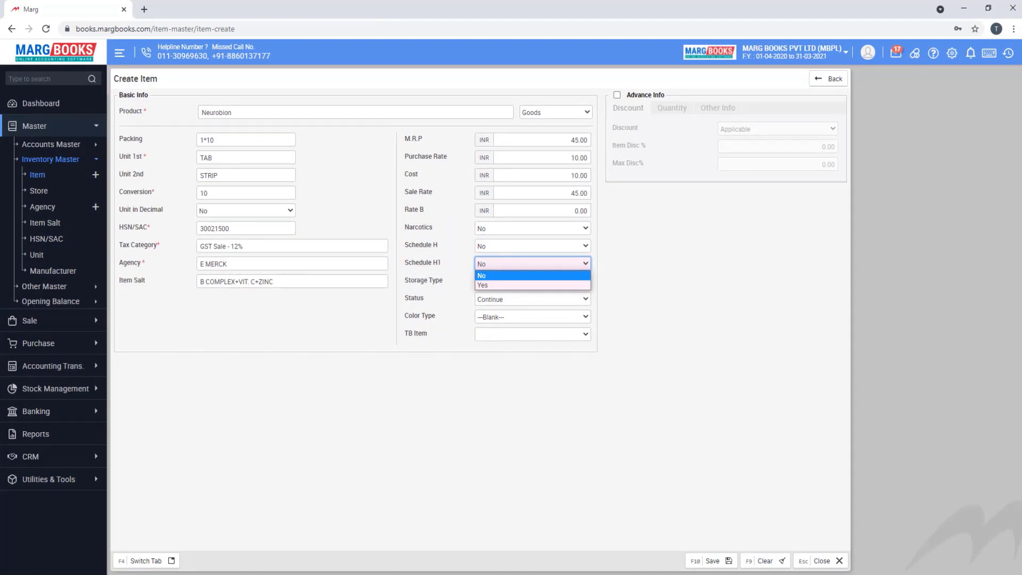
key(Return)
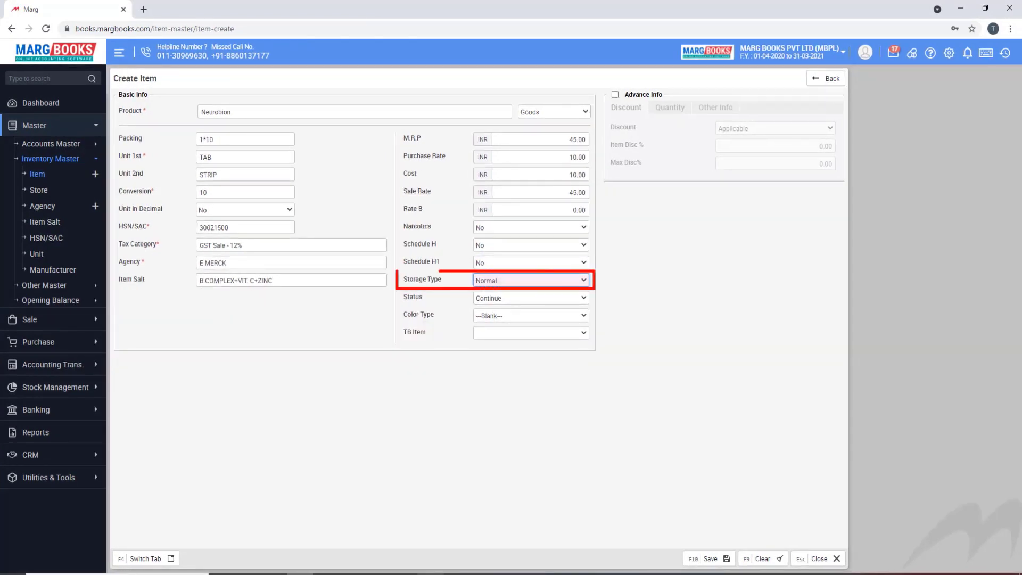
key(alt+Down)
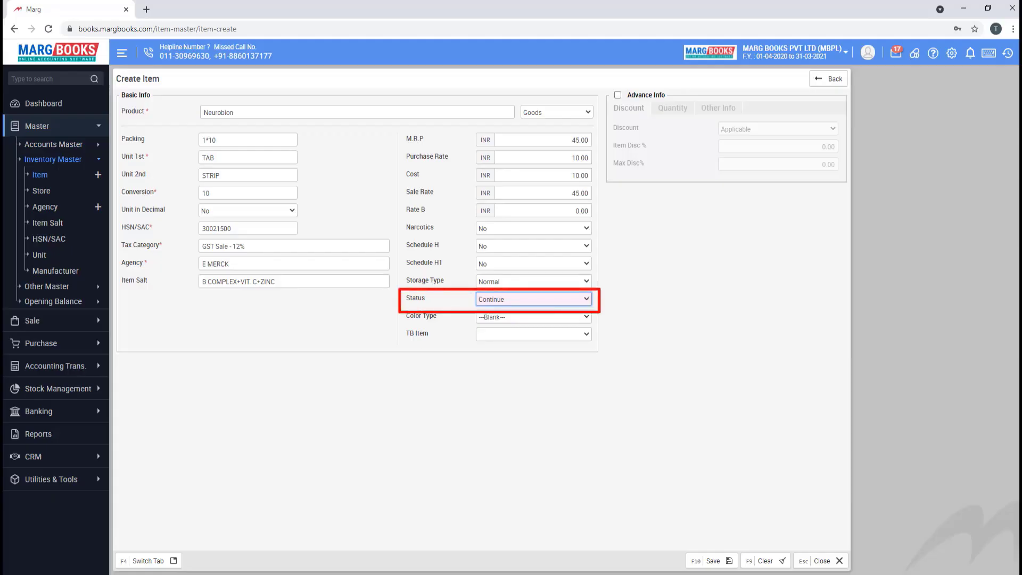
key(alt+Down)
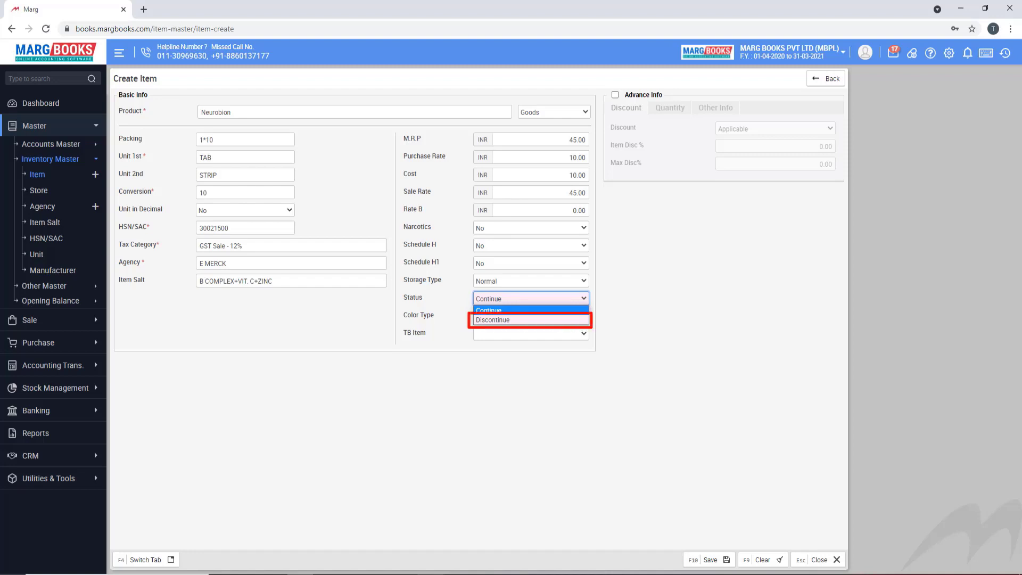
click(531, 316)
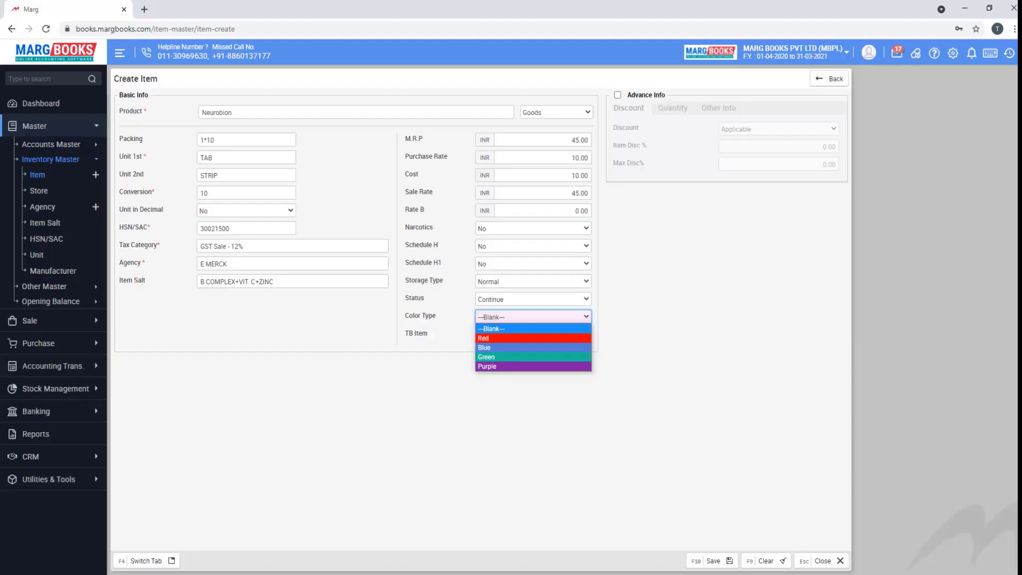
click(532, 334)
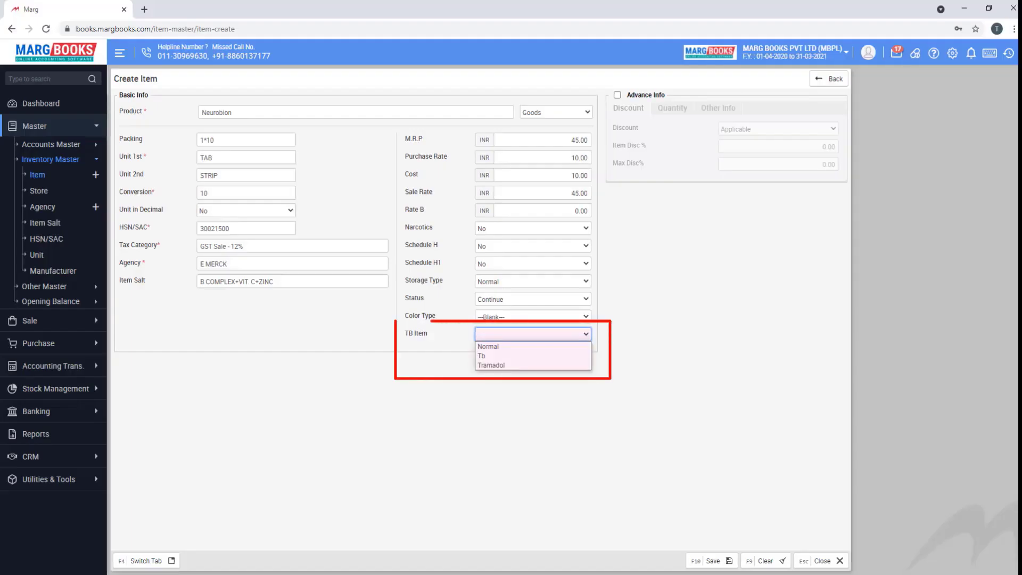
key(Escape)
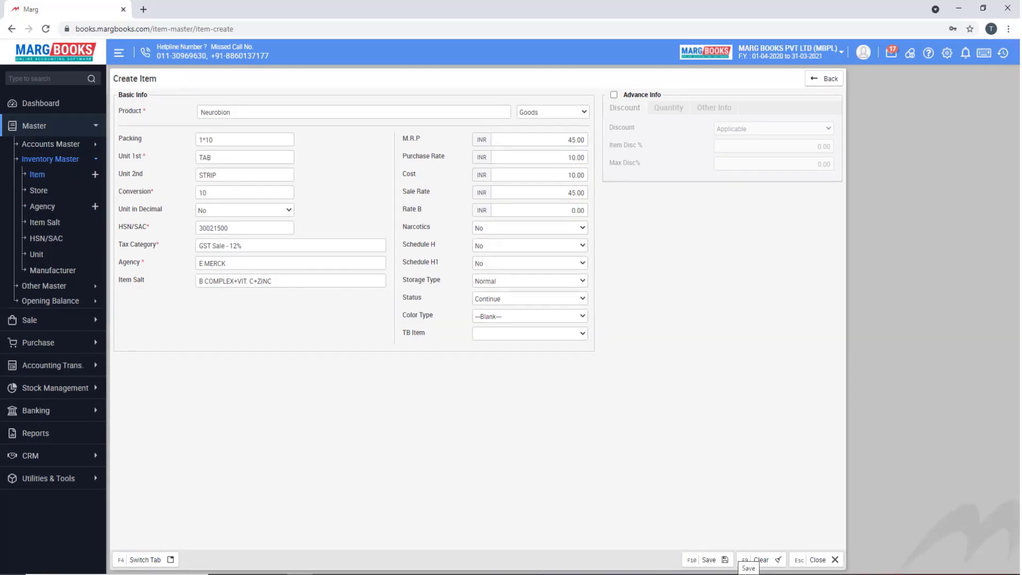
- Save the Neurobion item with its packing, tax, agency, salt, MRP and rates
click(724, 560)
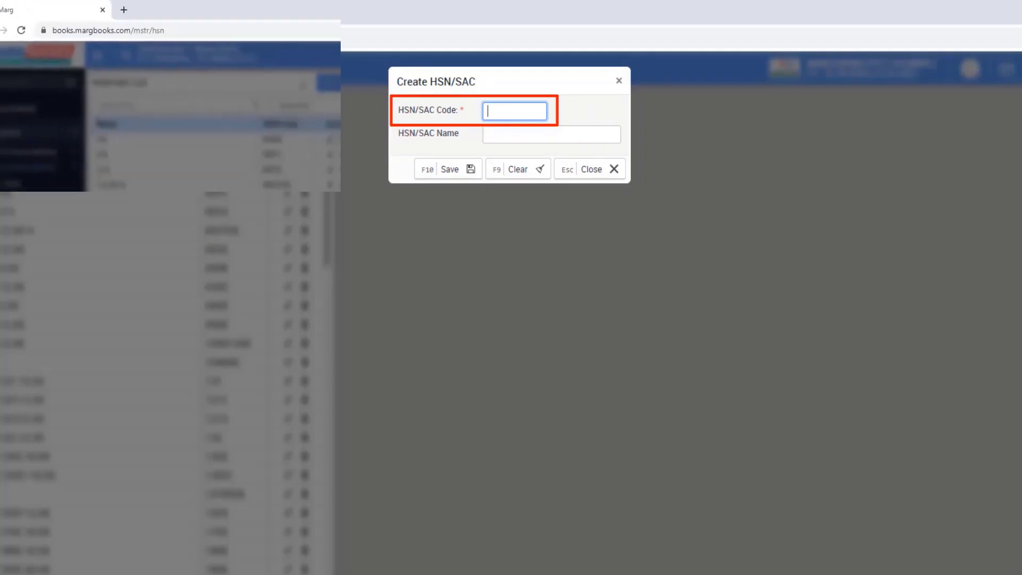
- Enter HSN/SAC code 3006 with the name 'Nicip12 %' and save the record
text(3006)
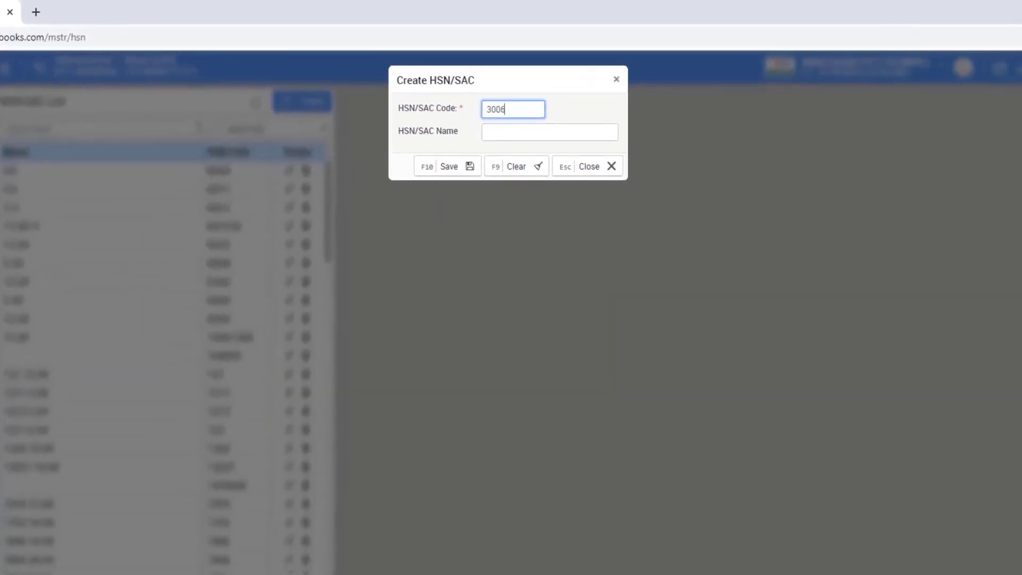
click(550, 132)
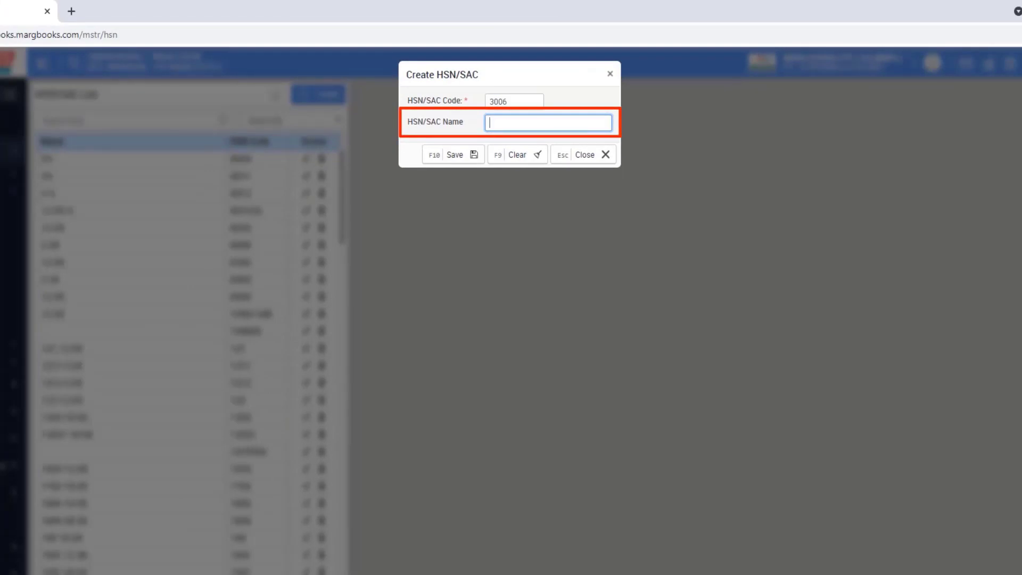
text(Nicip)
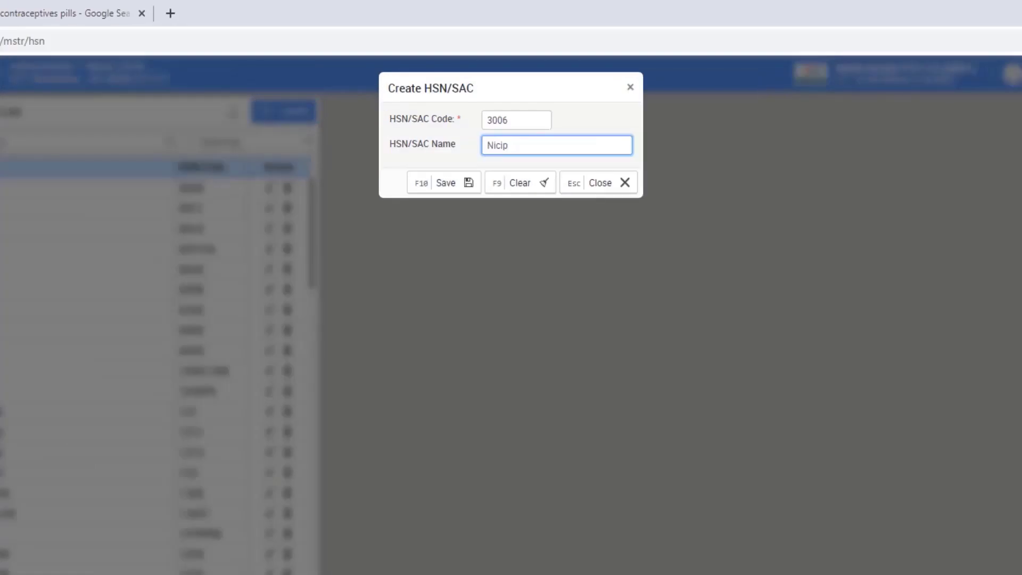
key(ctrl+a)
text(12 %)
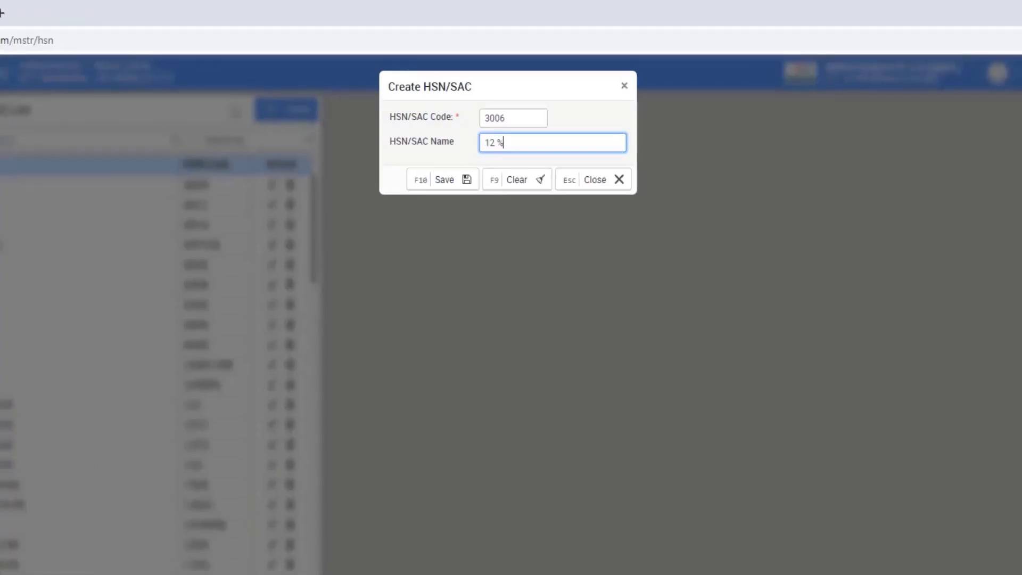
key(BackSpace)
key(BackSpace)
key(BackSpace)
key(BackSpace)
text(Nicip12 %)
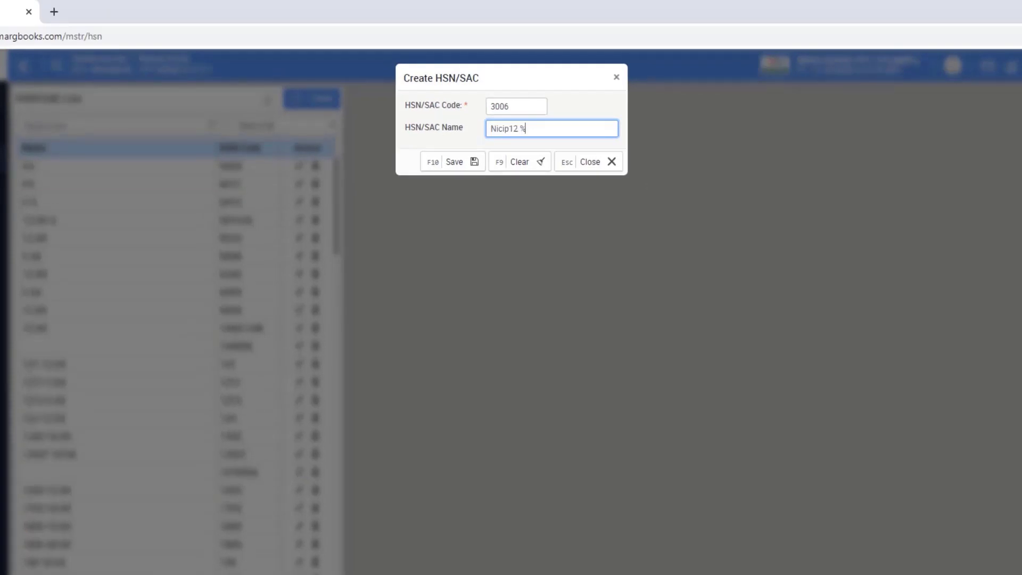
key(ctrl+a)
key(BackSpace)
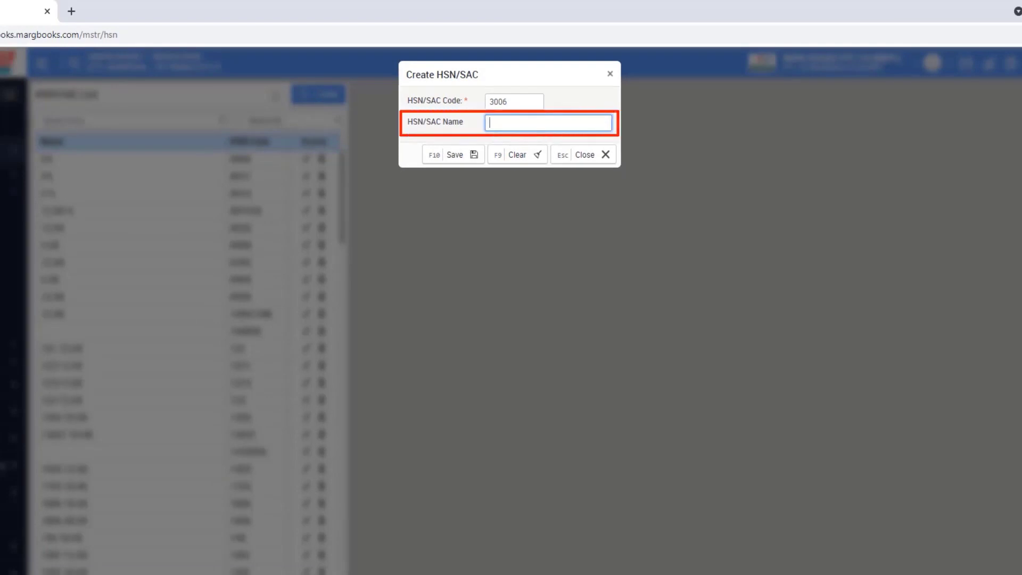
text(Nicip12 %)
key(Tab)
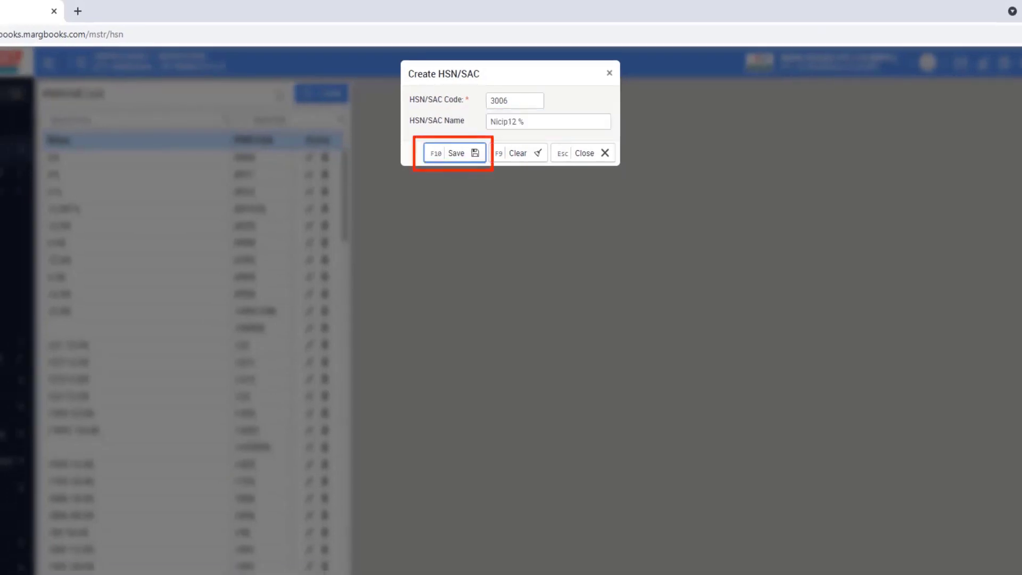
key(Return)
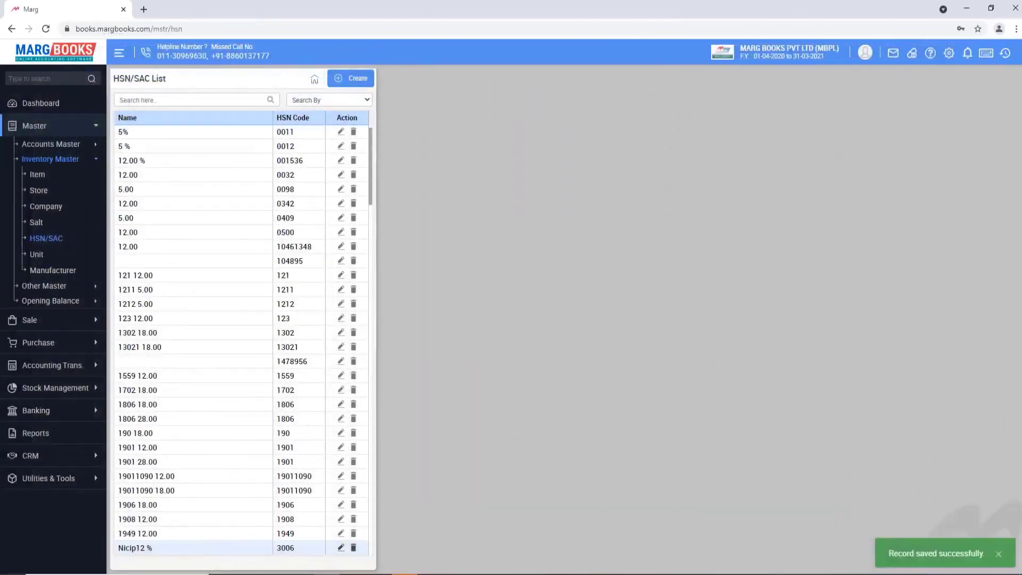
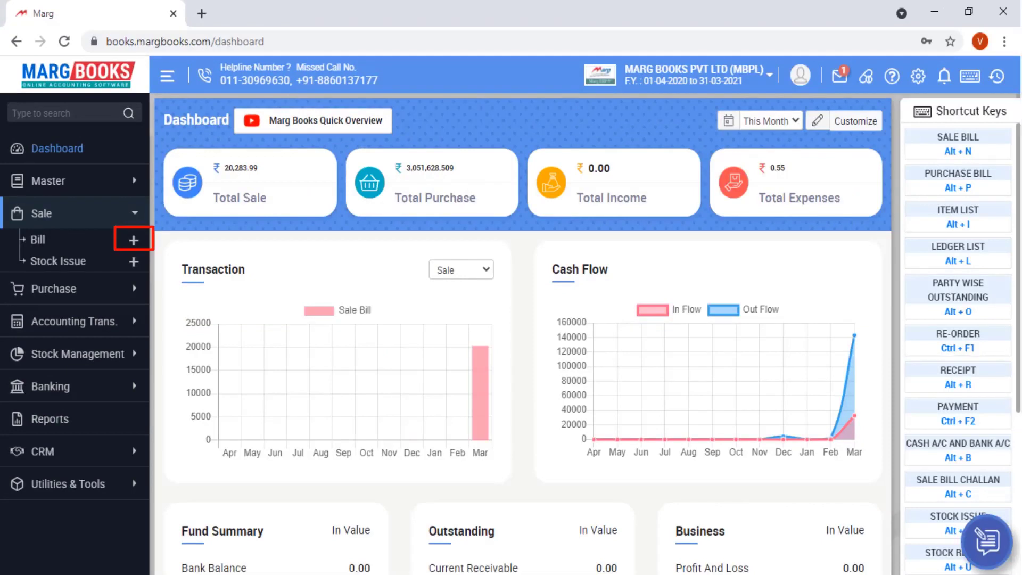
- Start a new sale bill for Cash Account and add a new patient
key(alt+n)
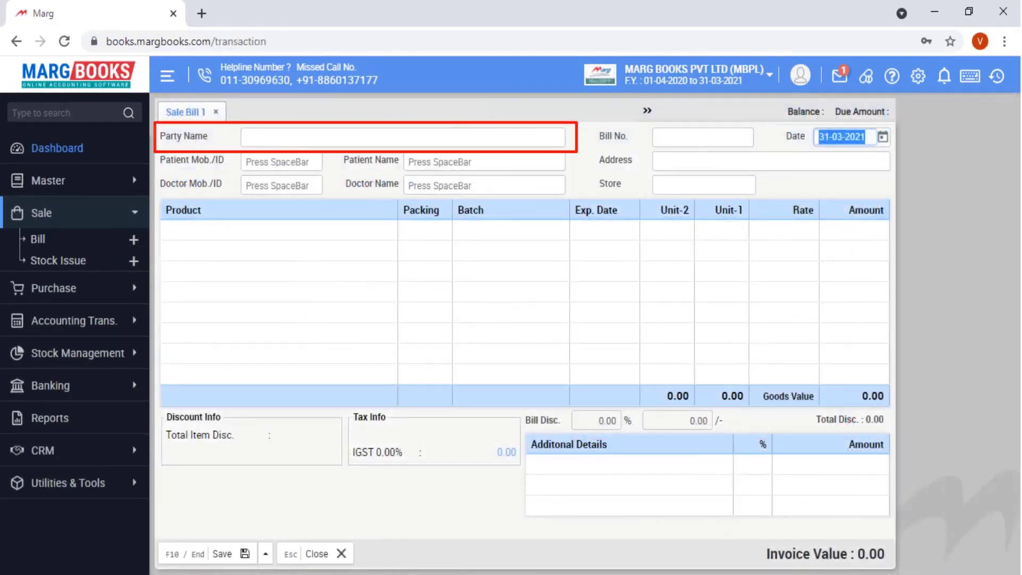
key(Return)
key(Return)
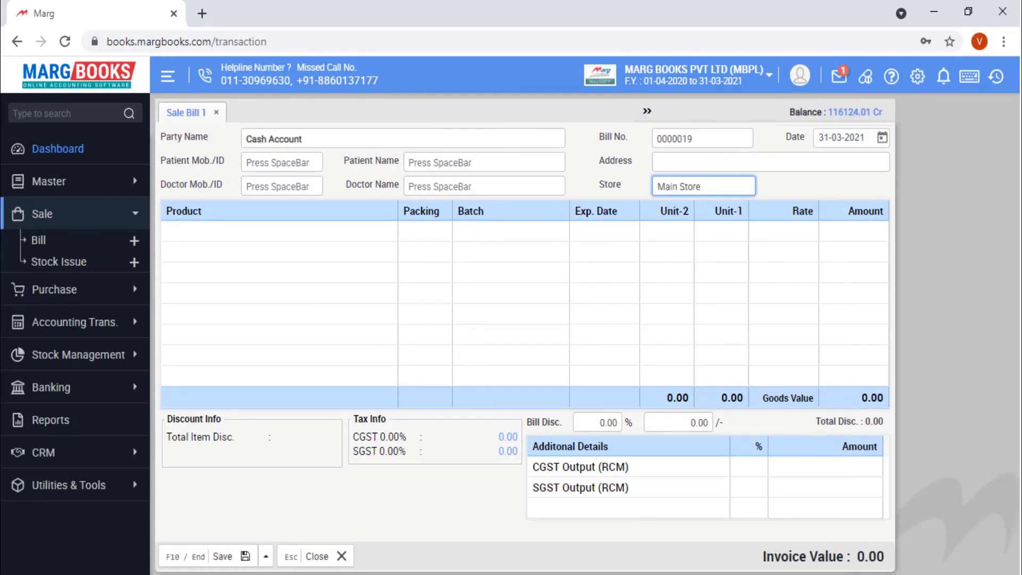
key(Return)
key(space)
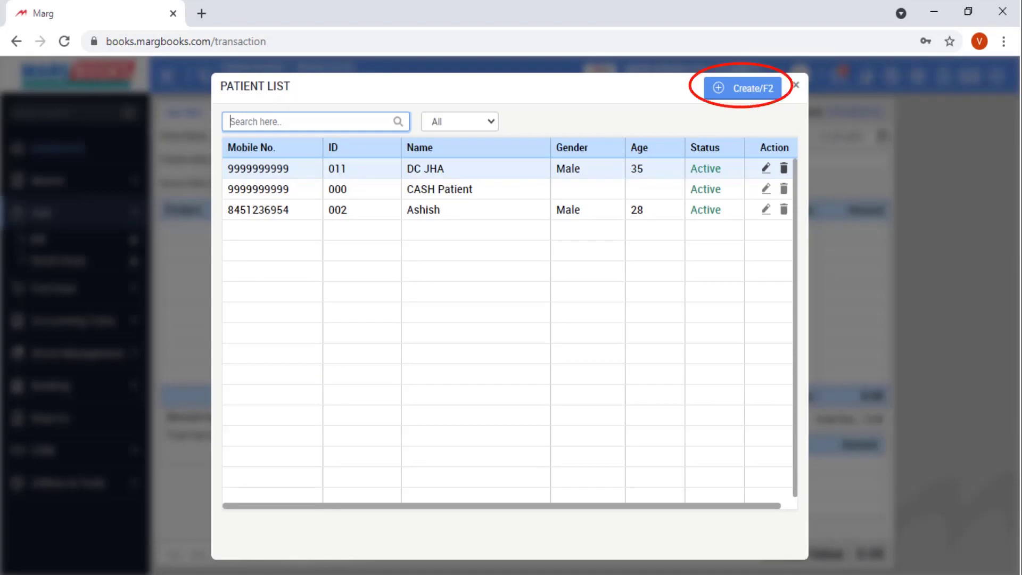
key(F2)
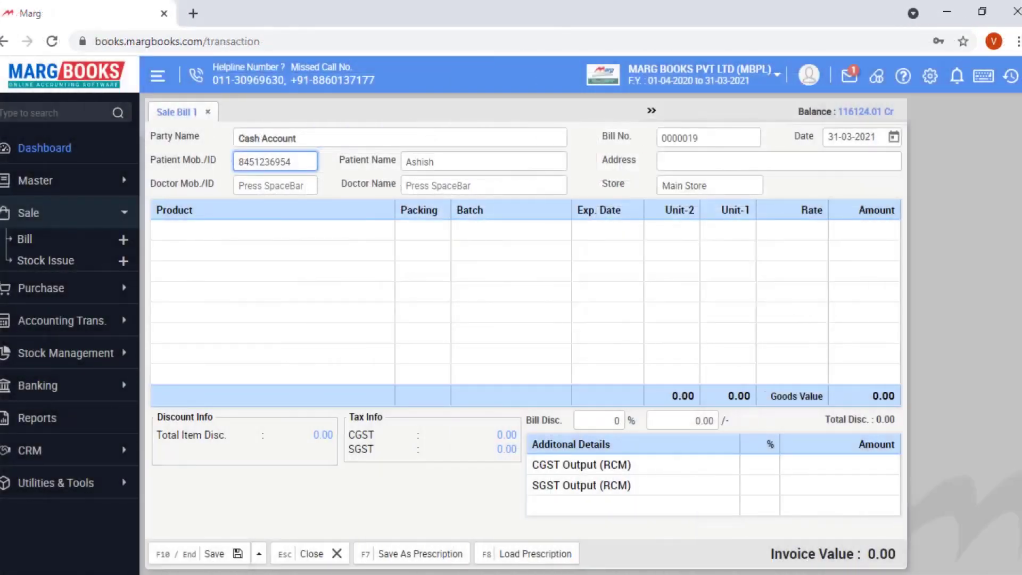
- Enter doctor ID 112 and bring up the item list for the first product
click(275, 185)
text(112)
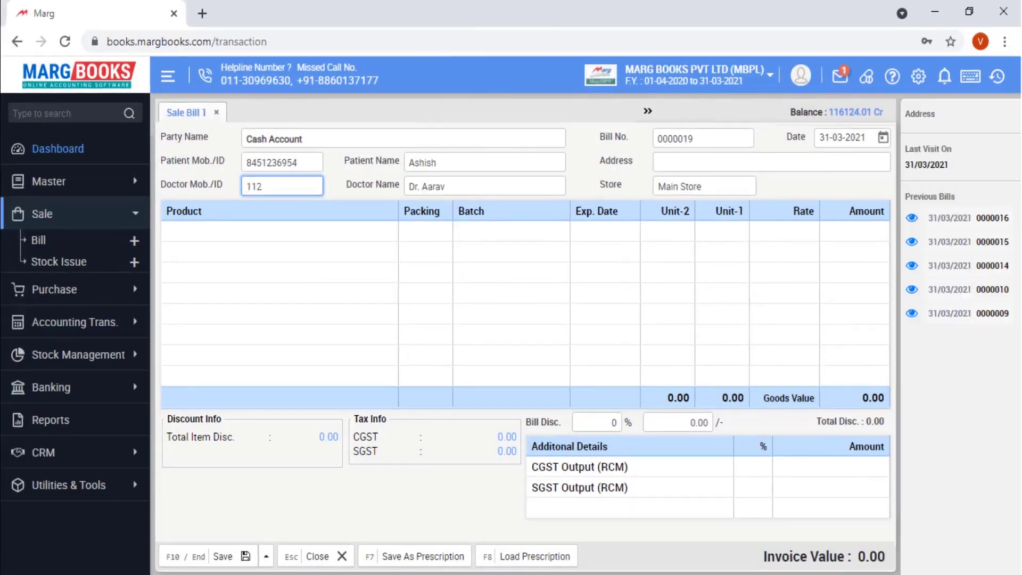
click(167, 231)
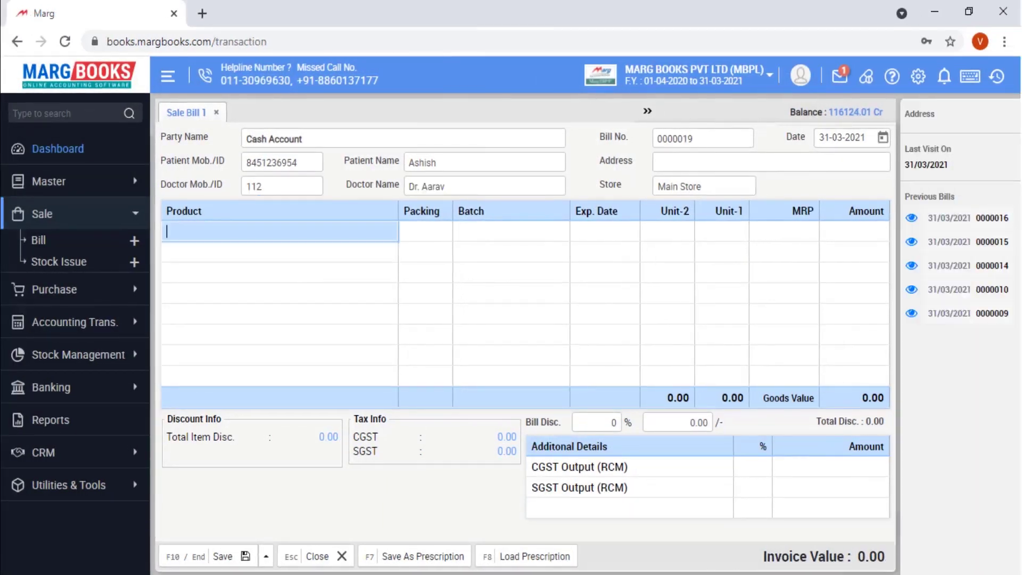
key(Return)
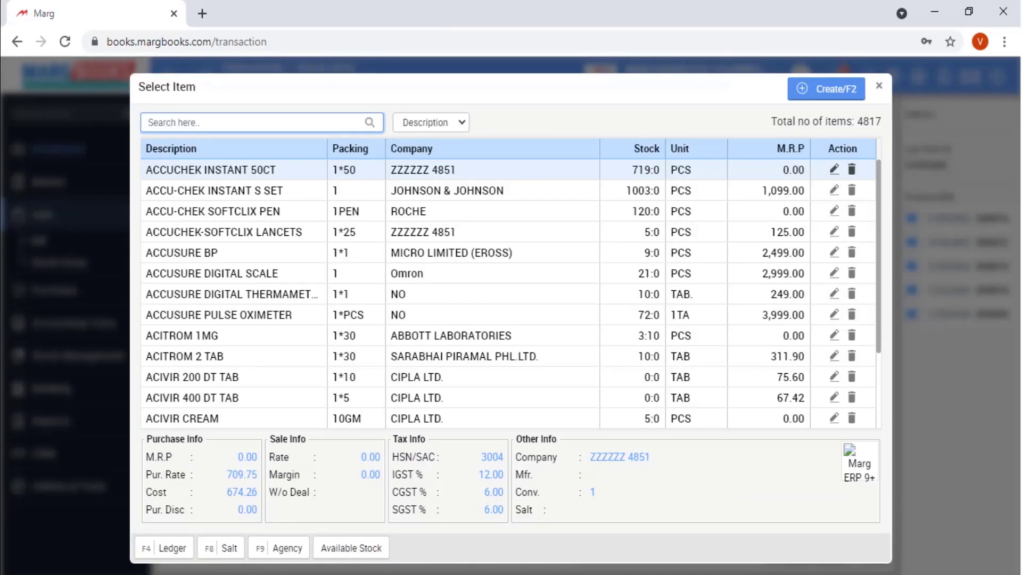
- Add 1 piece of ACCUSURE BP from batch 258147 at 2,499.00, then open the next row's item list
click(182, 252)
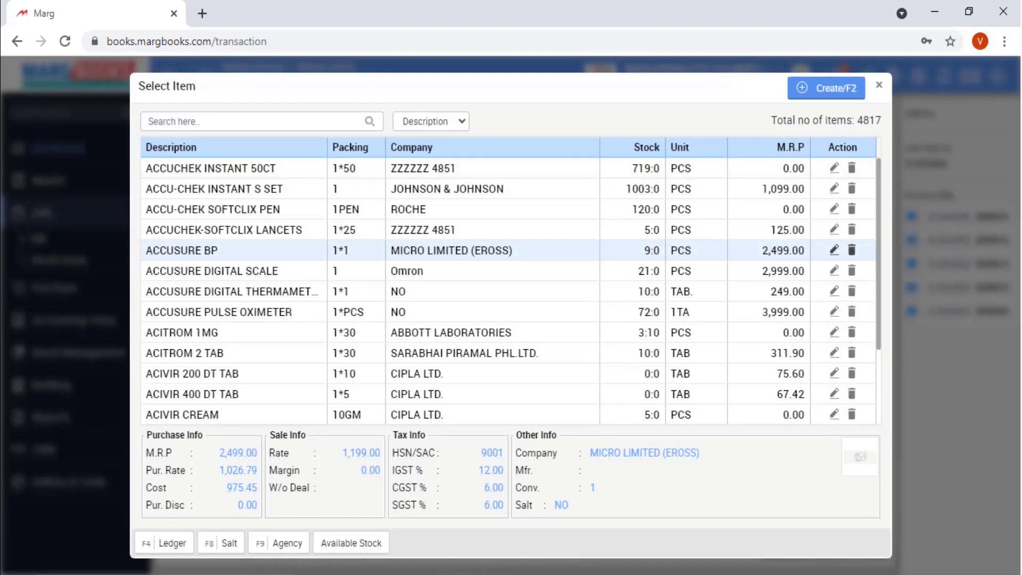
key(Return)
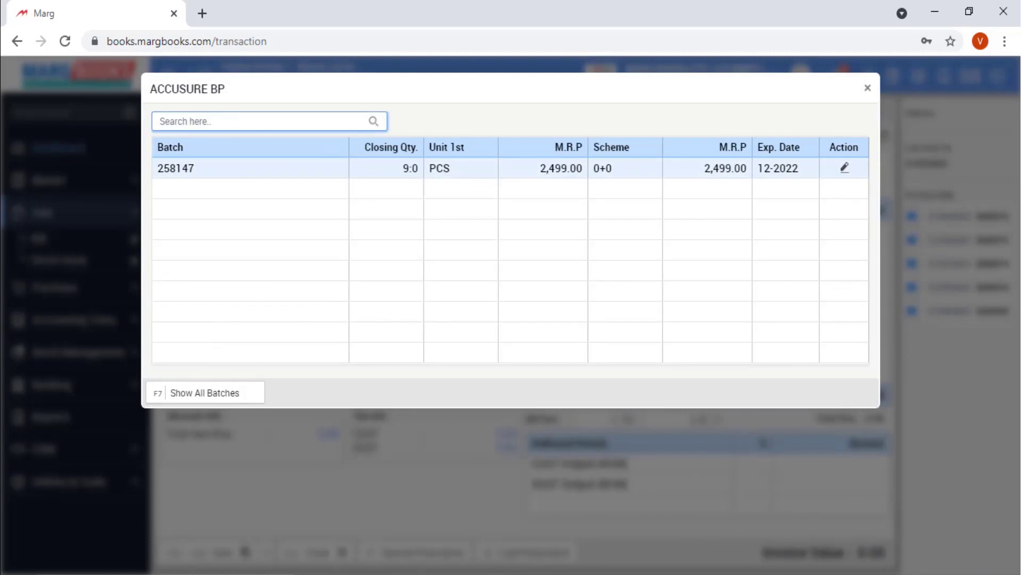
key(Return)
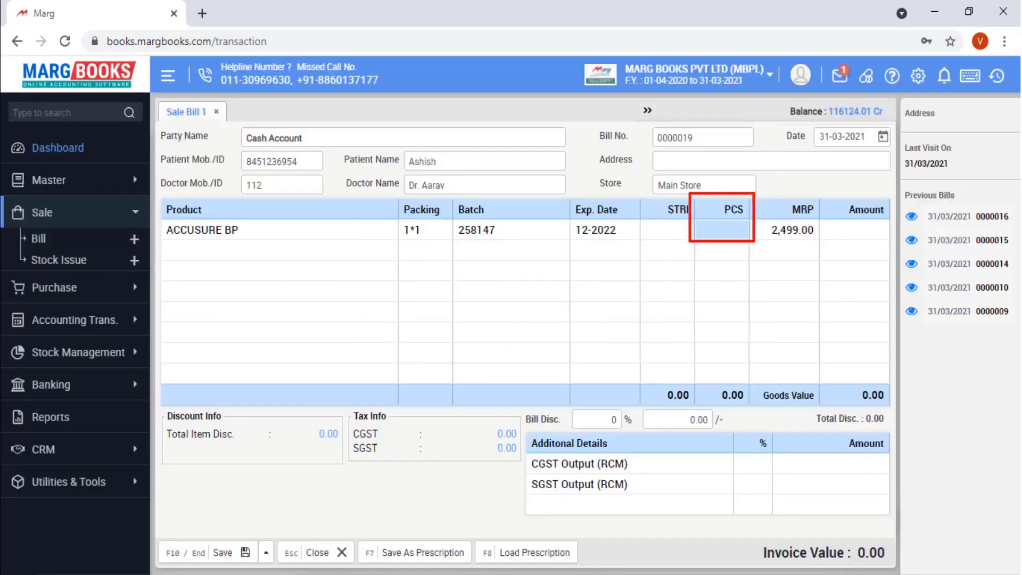
text(1)
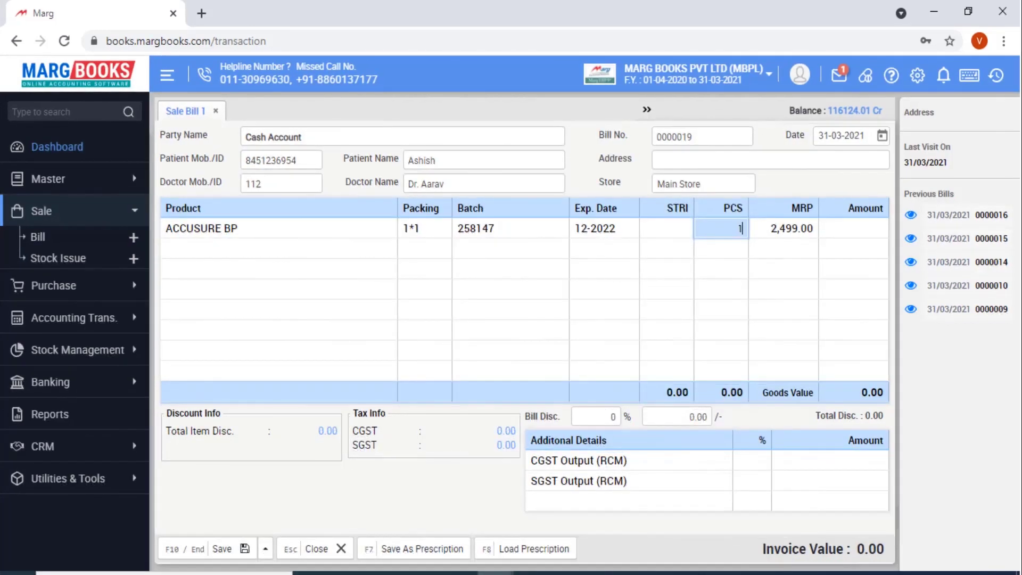
key(Return)
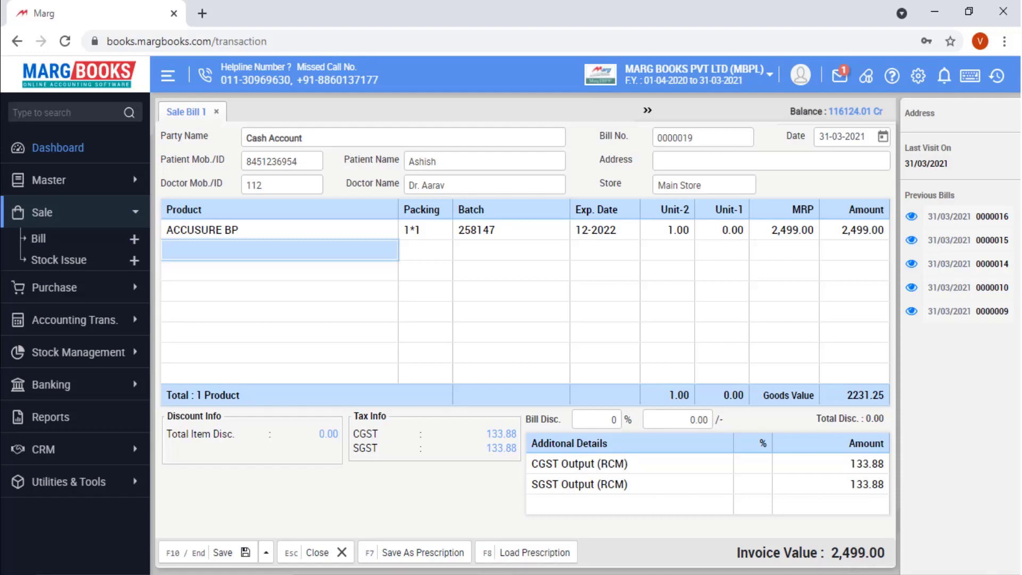
key(Return)
key(Return)
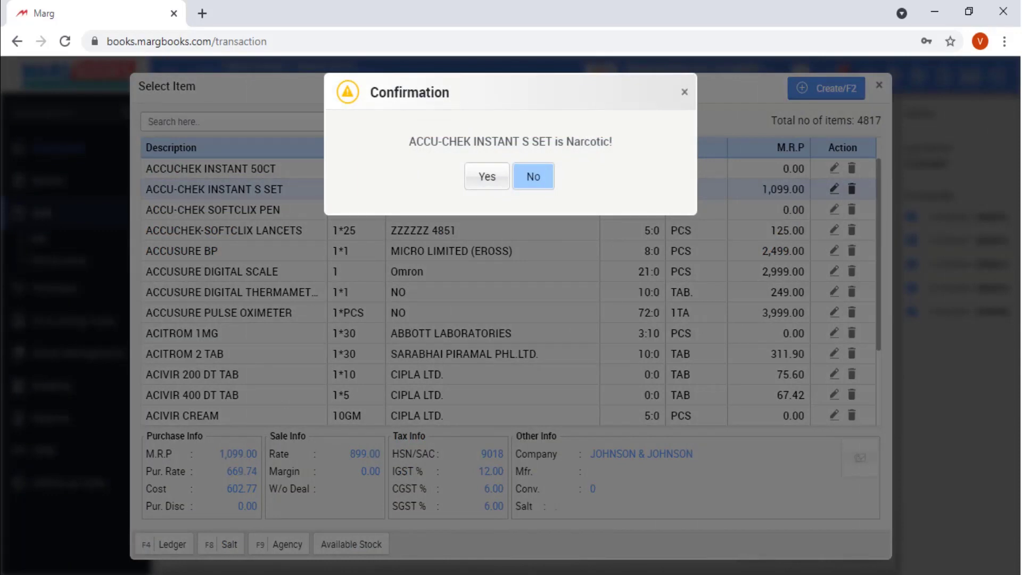
- Confirm the narcotic warning and add 1 ACCU-CHEK INSTANT S SET, batch 745698, at MRP 1,099.00
key(Left)
key(Return)
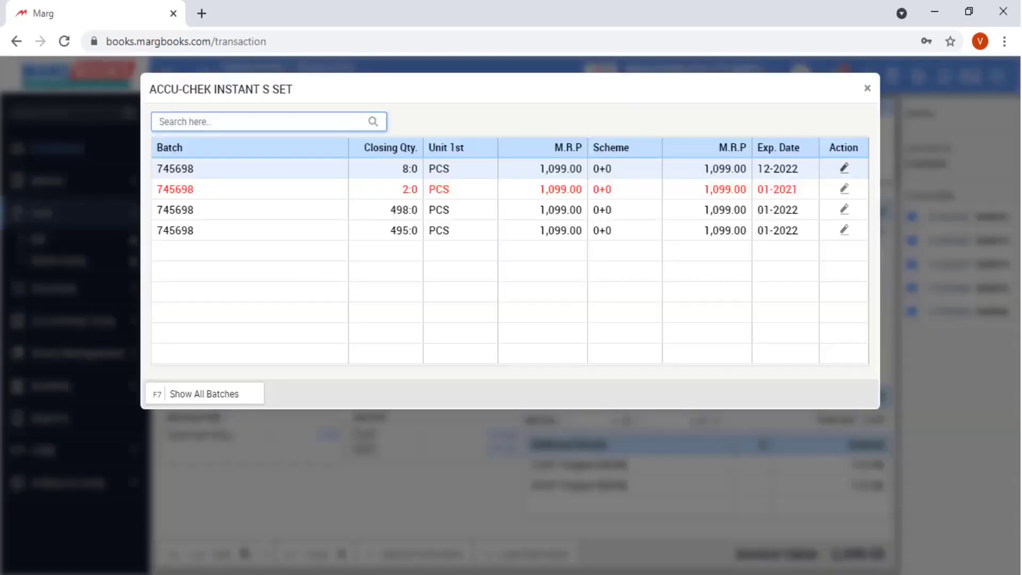
key(Return)
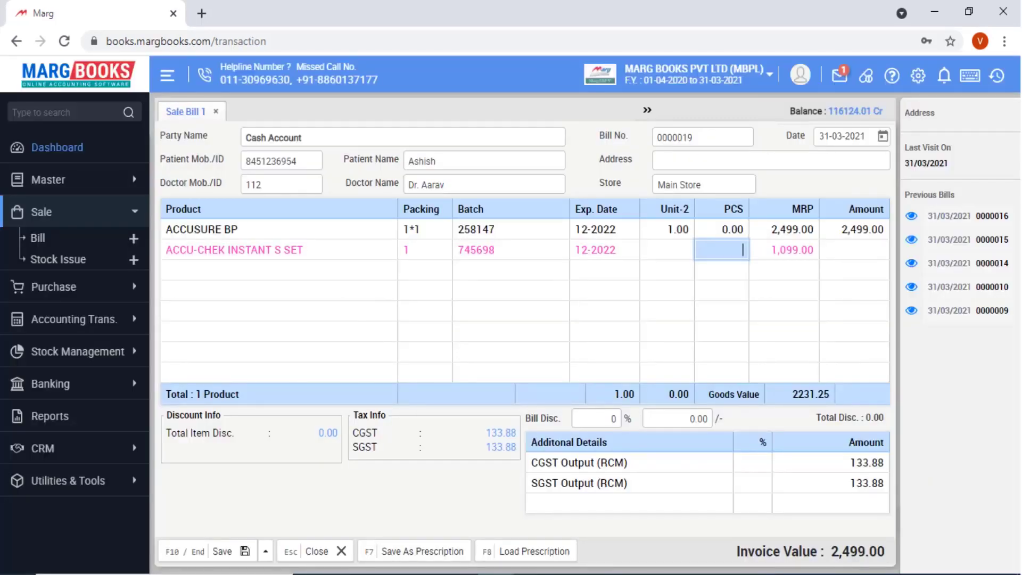
key(Return)
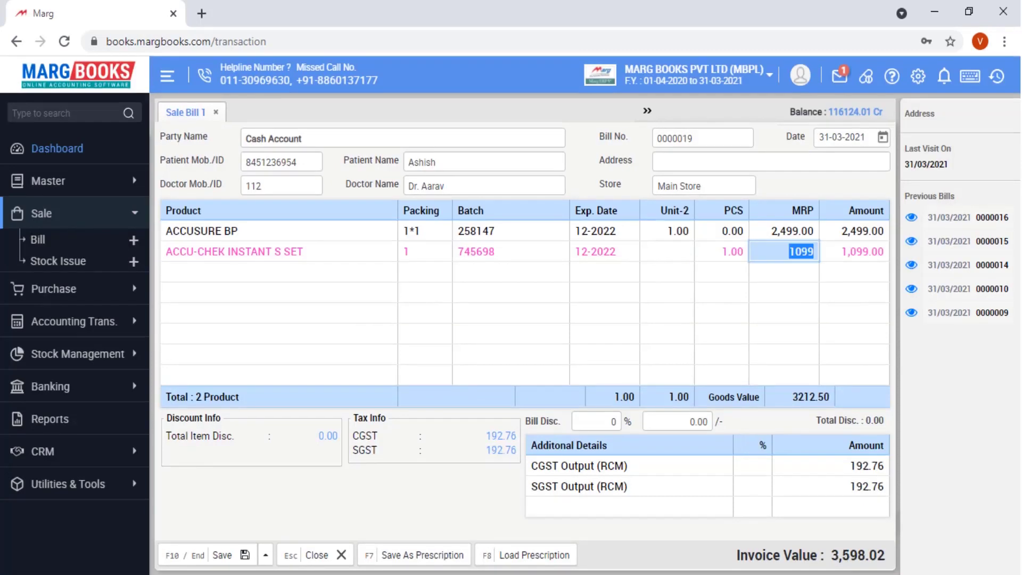
key(Return)
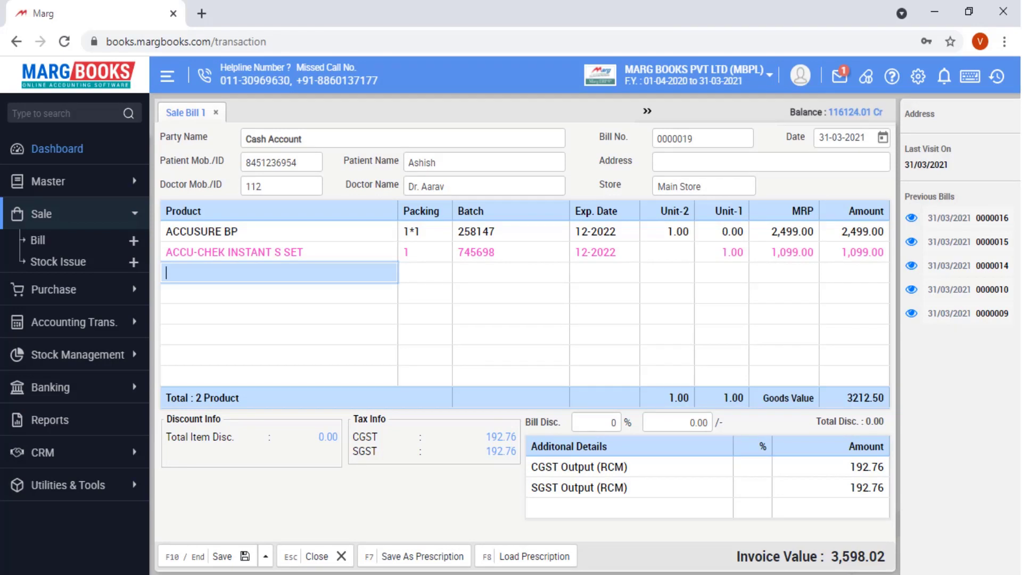
key(Up)
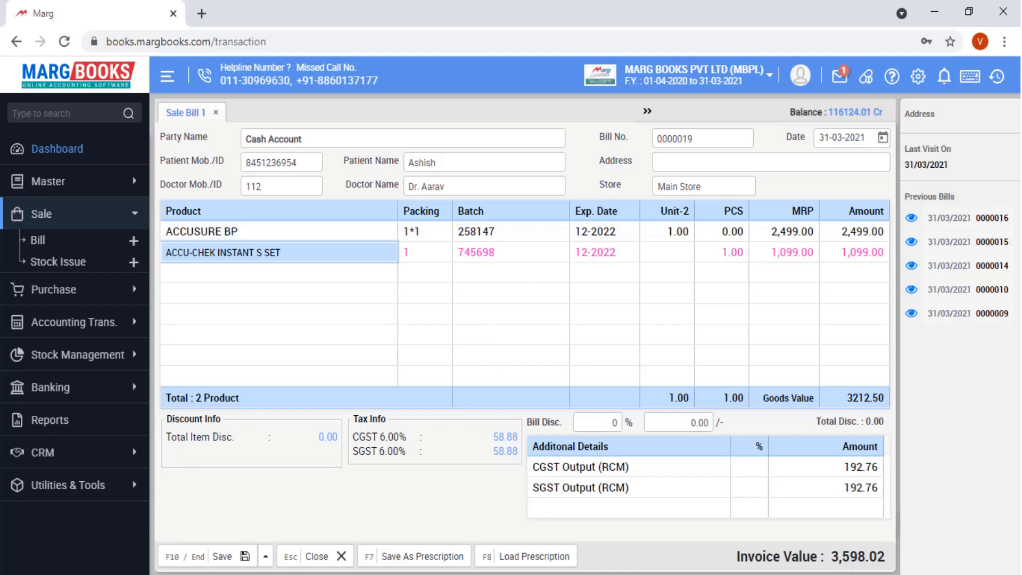
- Change the second line to ACCUSURE PULSE OXIMETER at 3,999.00, cancelling a deletion prompt
key(Return)
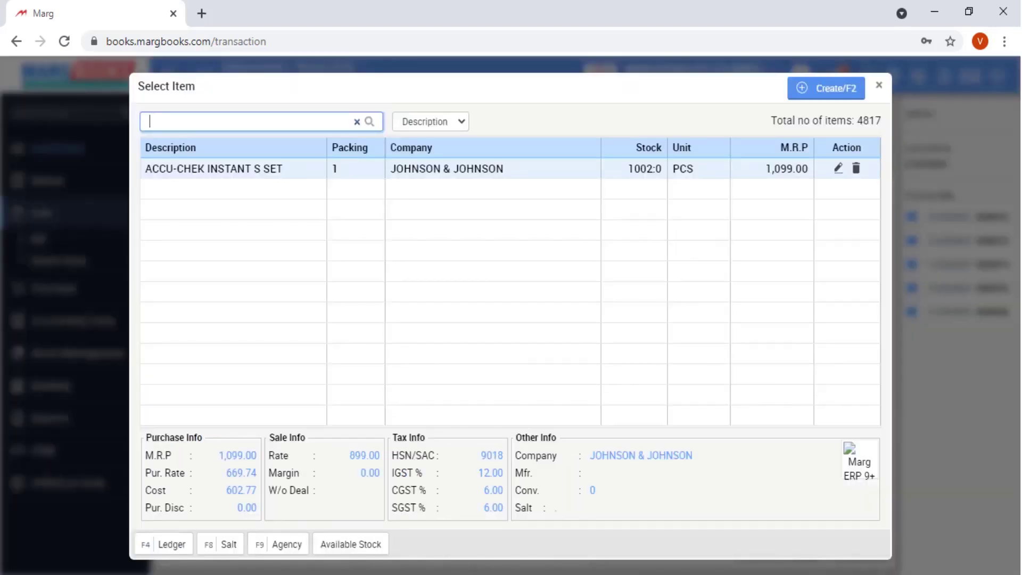
key(Return)
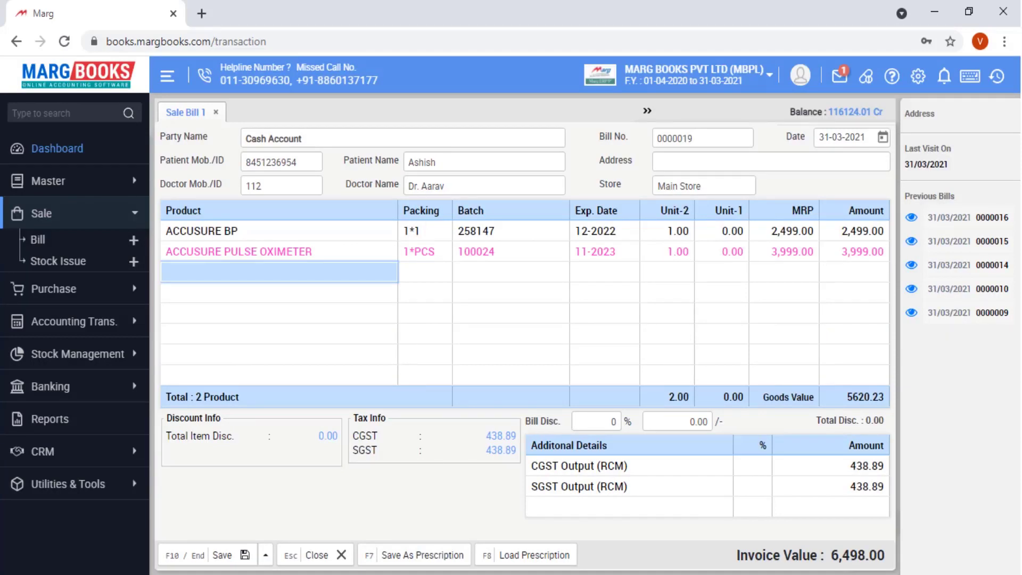
click(229, 252)
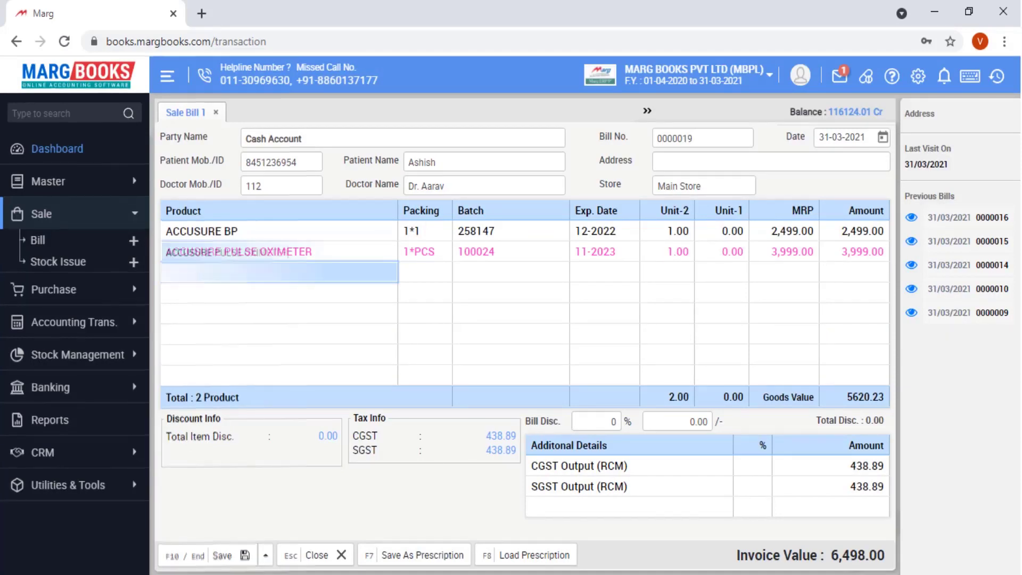
key(Delete)
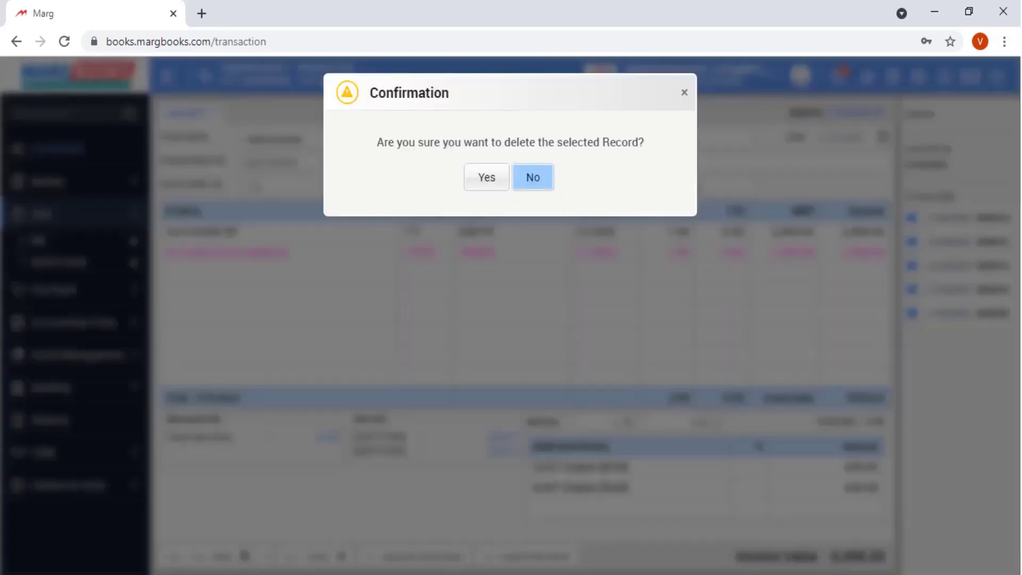
key(Left)
key(Return)
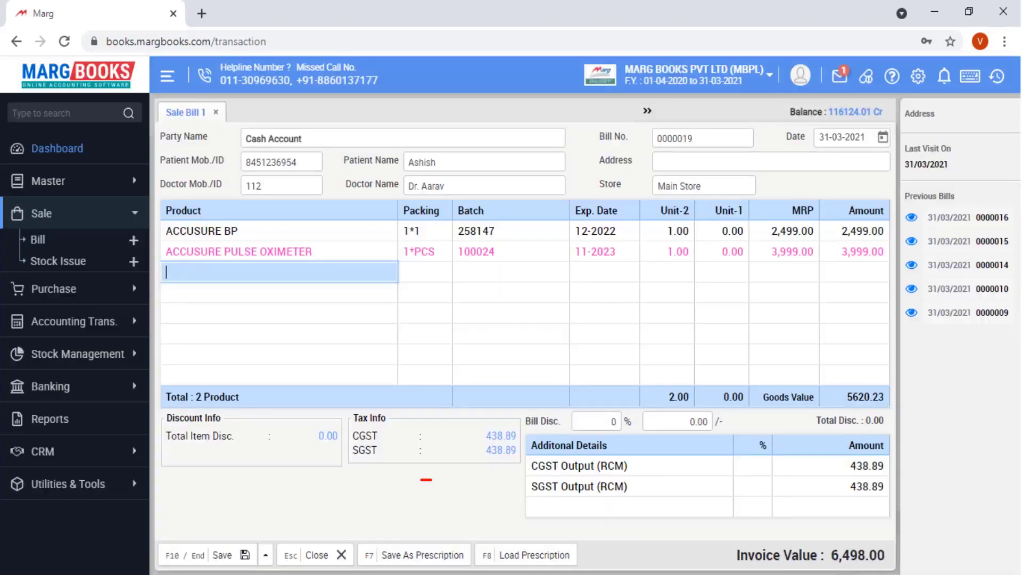
- Save the bill's two products, totalling 6,498.00, as a prescription
key(F7)
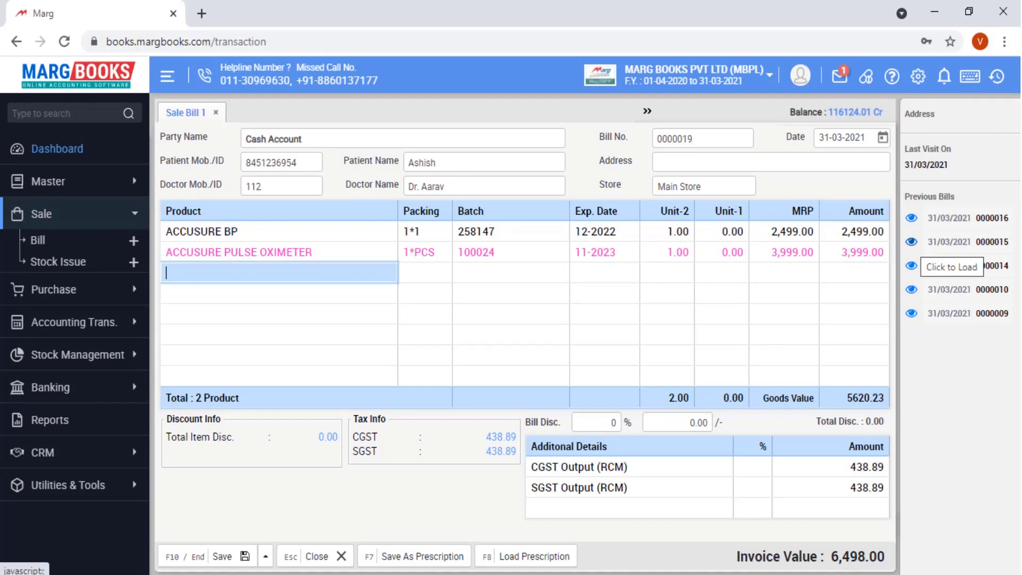
- Load Injection Ani Cancer (5 × 499.00) from previous bill 0000014 and enter a 5% bill discount
click(911, 265)
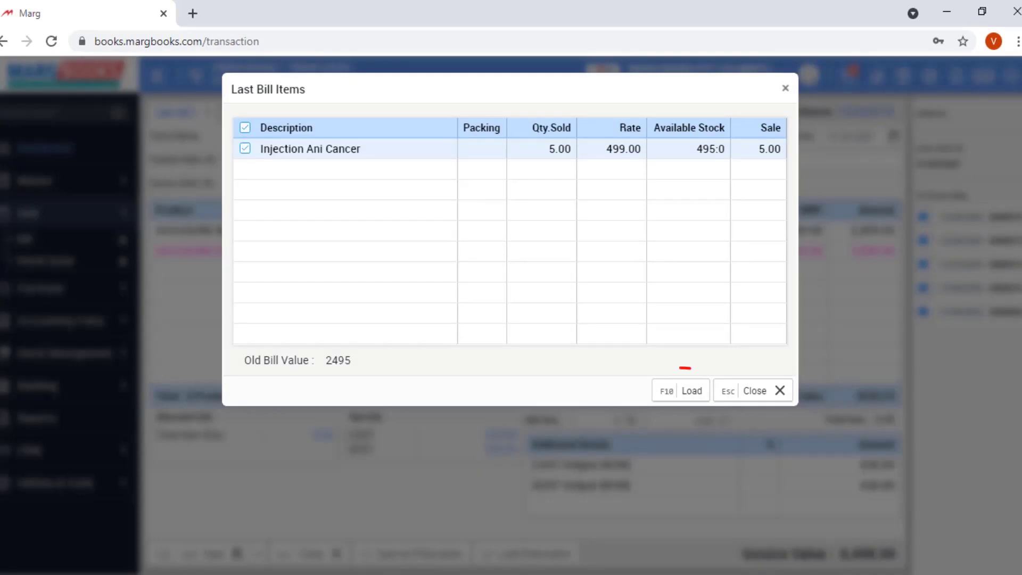
key(F10)
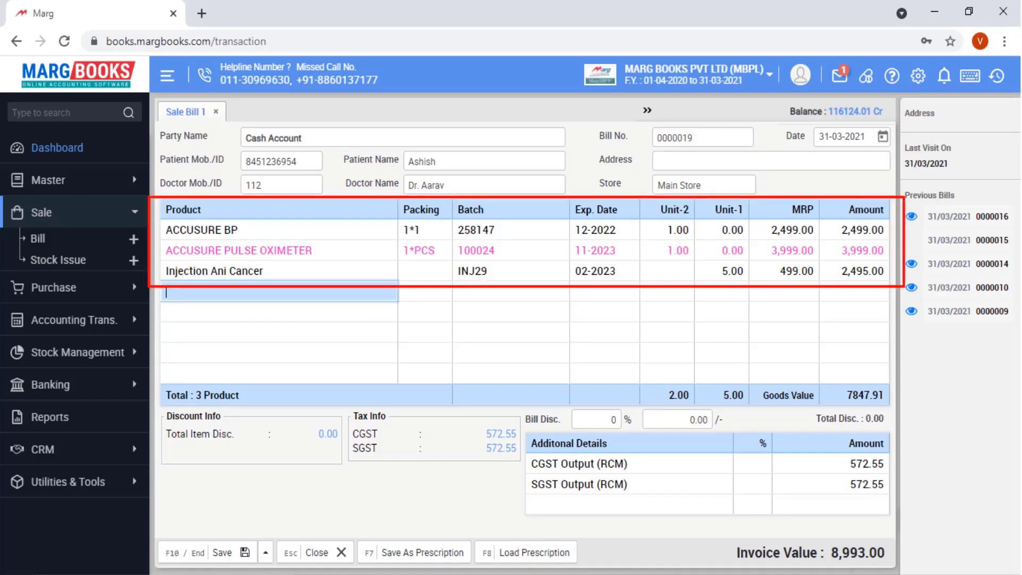
click(596, 420)
text(5)
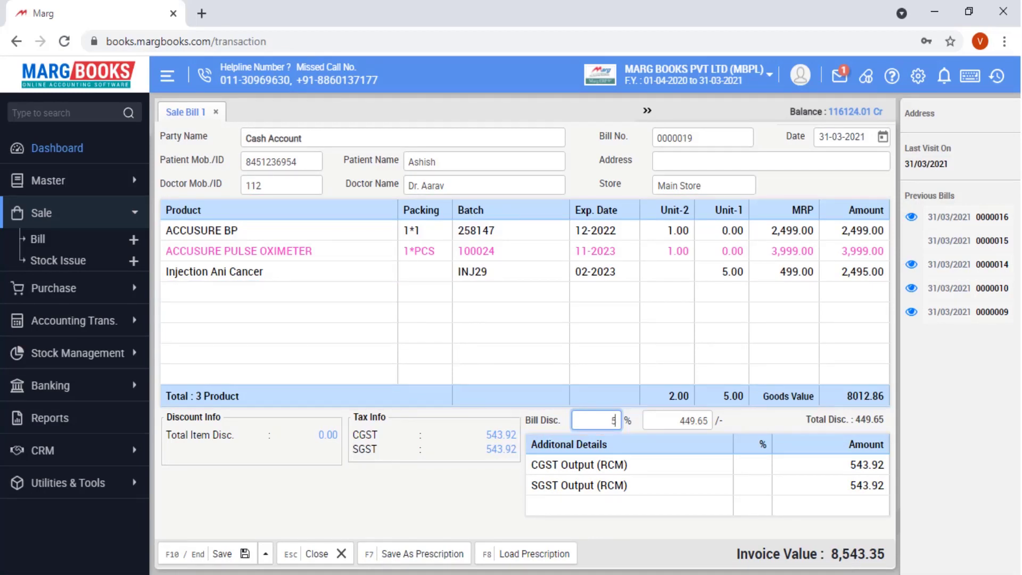
- Apply the 5% discount of 449.65 and save the bill at 8,543.00 cash
key(Return)
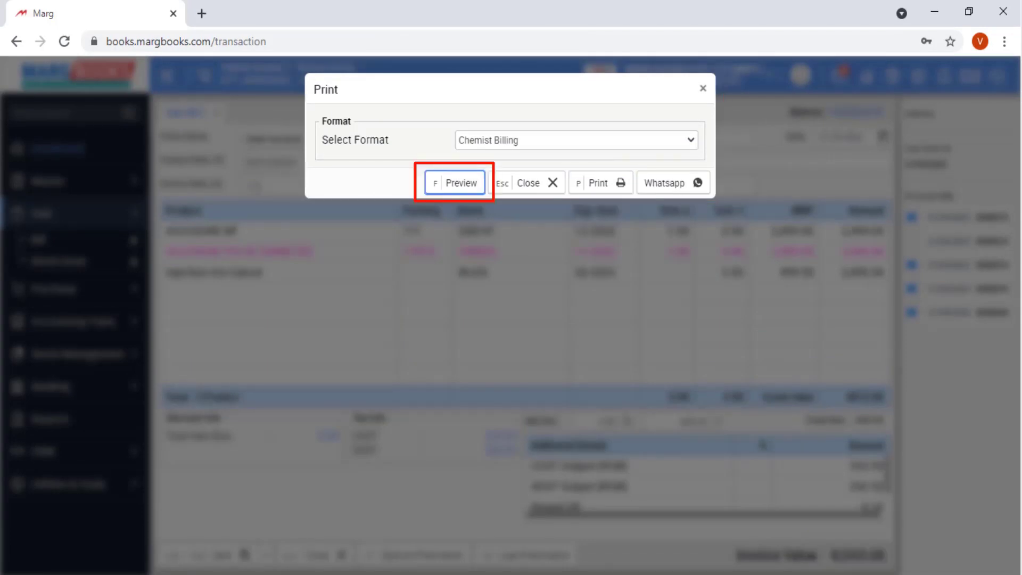
- Preview the bill as a PDF, then dismiss the print prompt without printing
key(f)
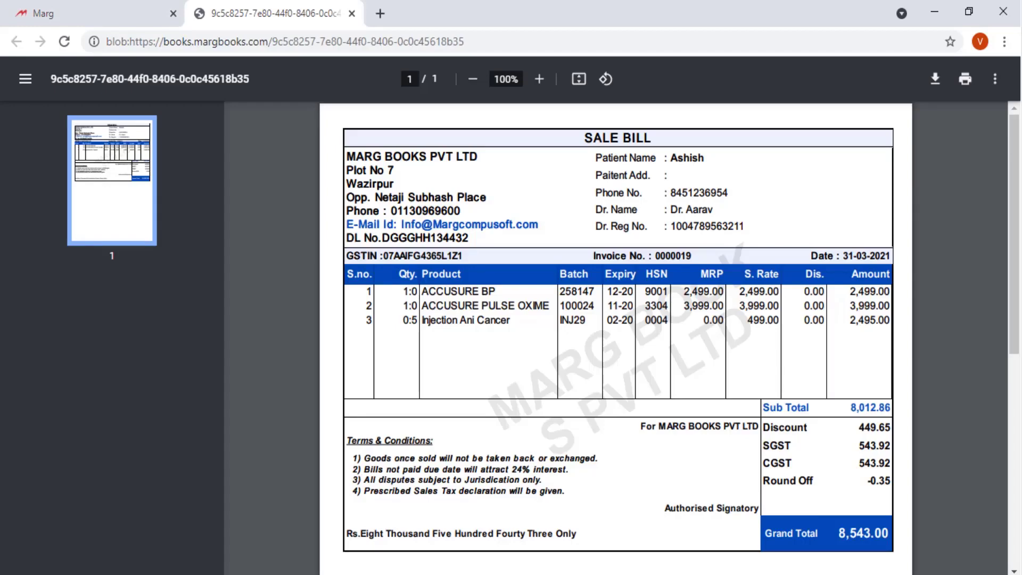
key(ctrl+w)
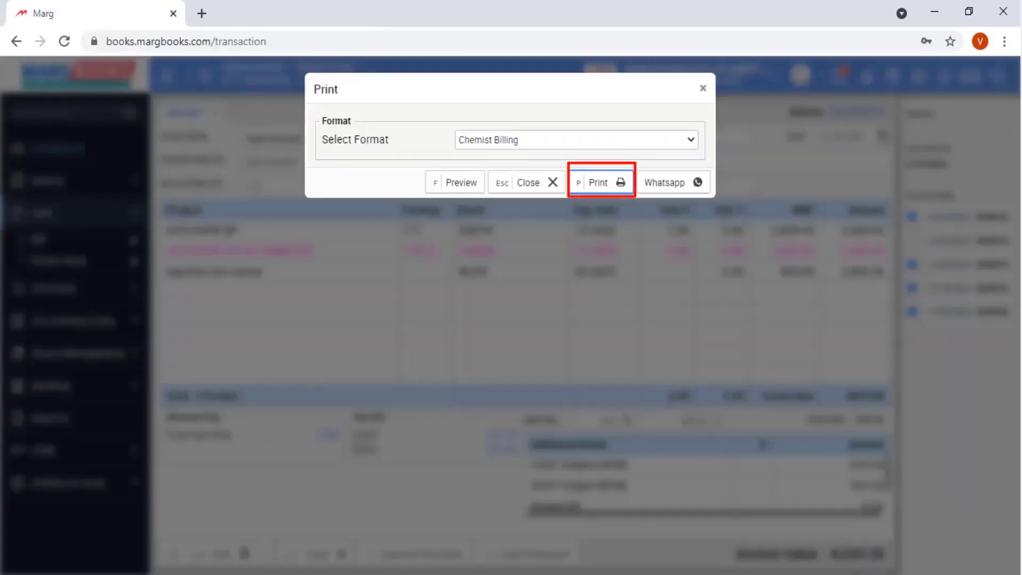
key(Return)
key(Escape)
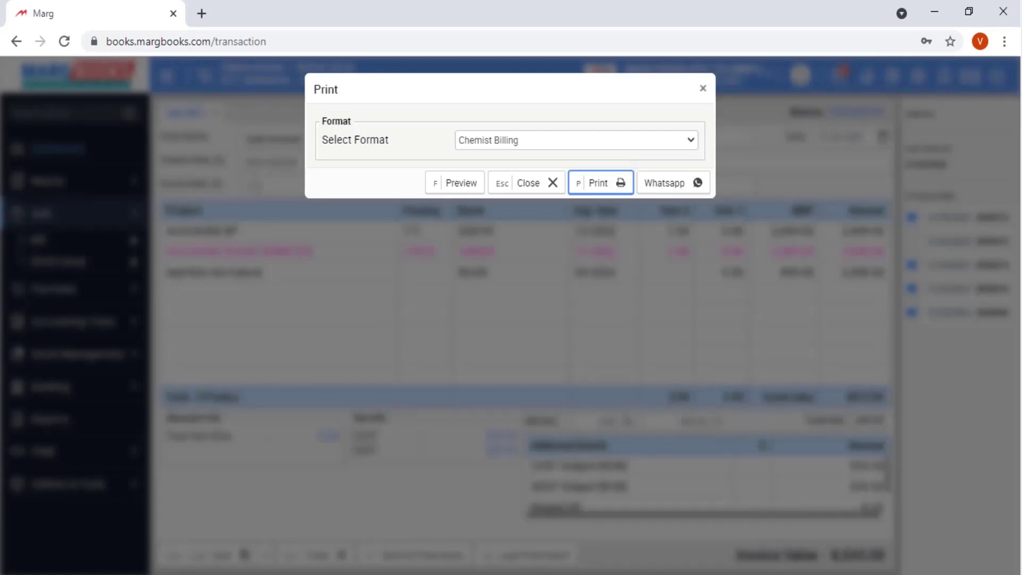
key(Escape)
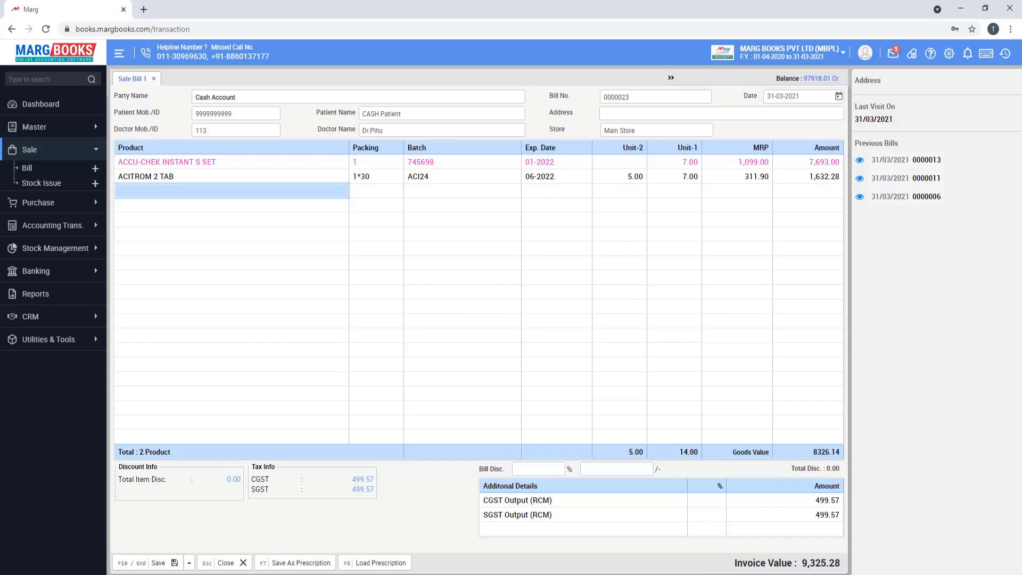
- Convert the 7-day prescription into 4 days, bringing the invoice to 5,321.30
key(shift+slash)
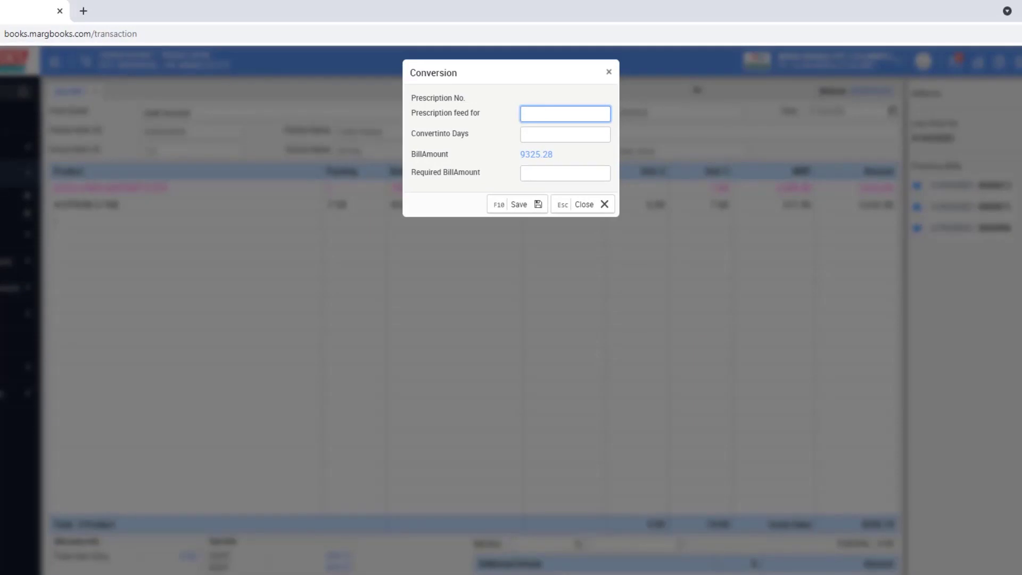
text(7)
key(Tab)
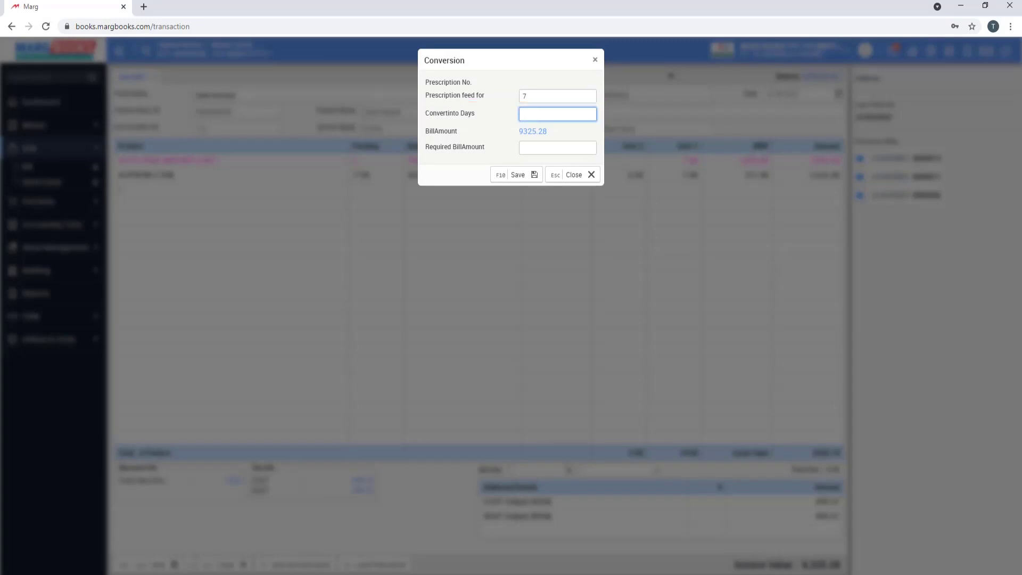
text(4)
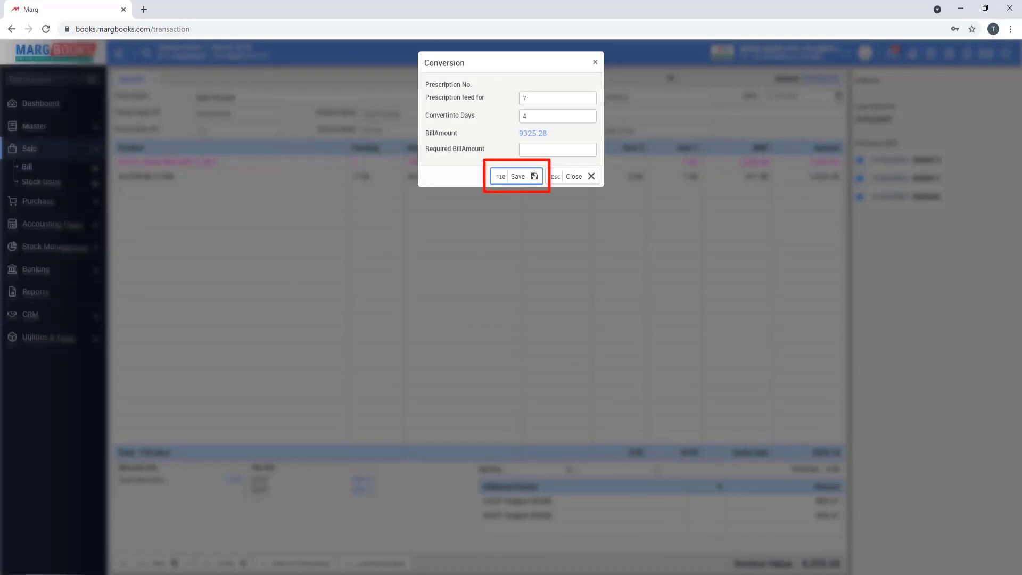
key(F10)
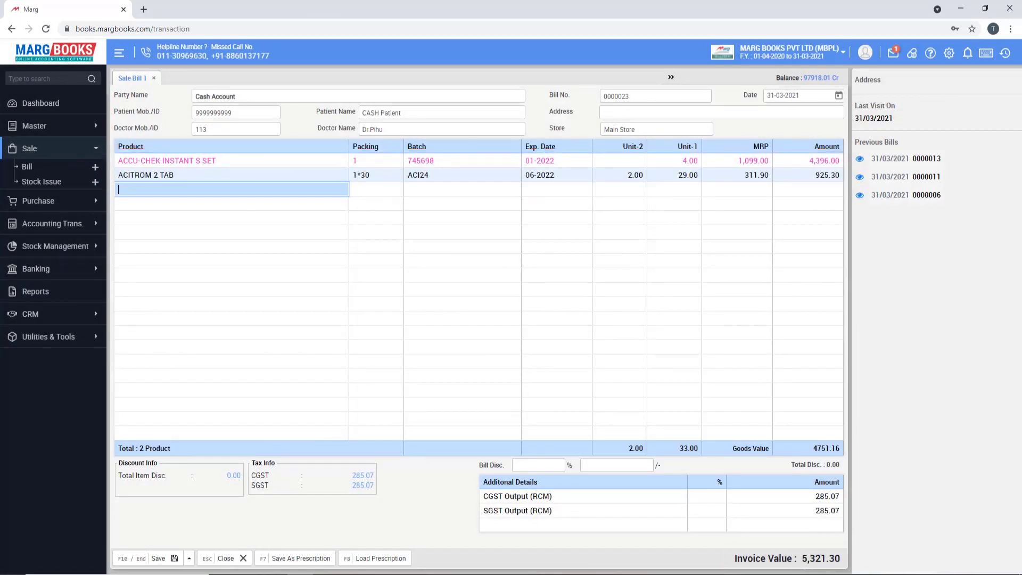
- Rescale the bill to a required bill amount of 4000
key(F10)
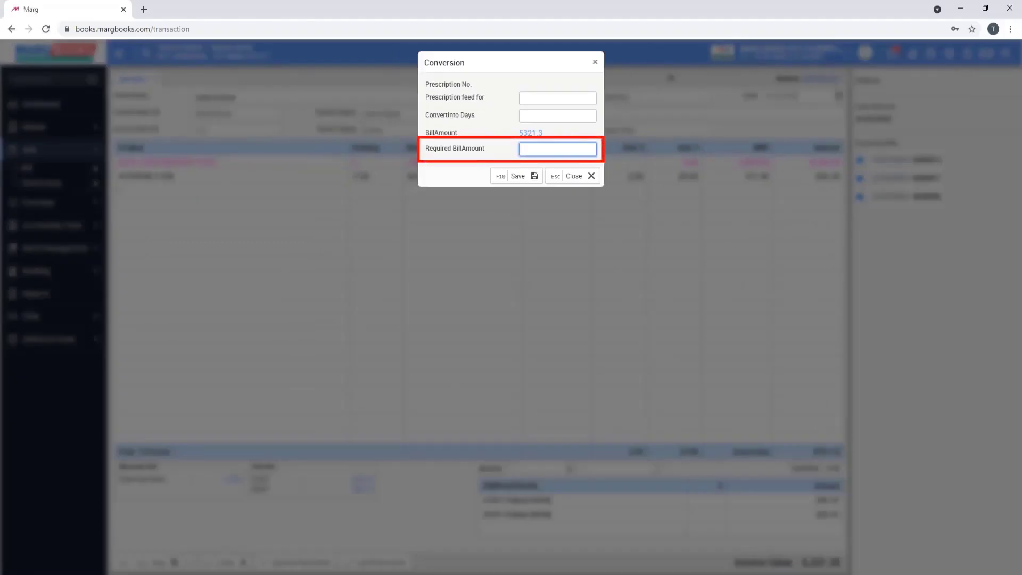
text(4000)
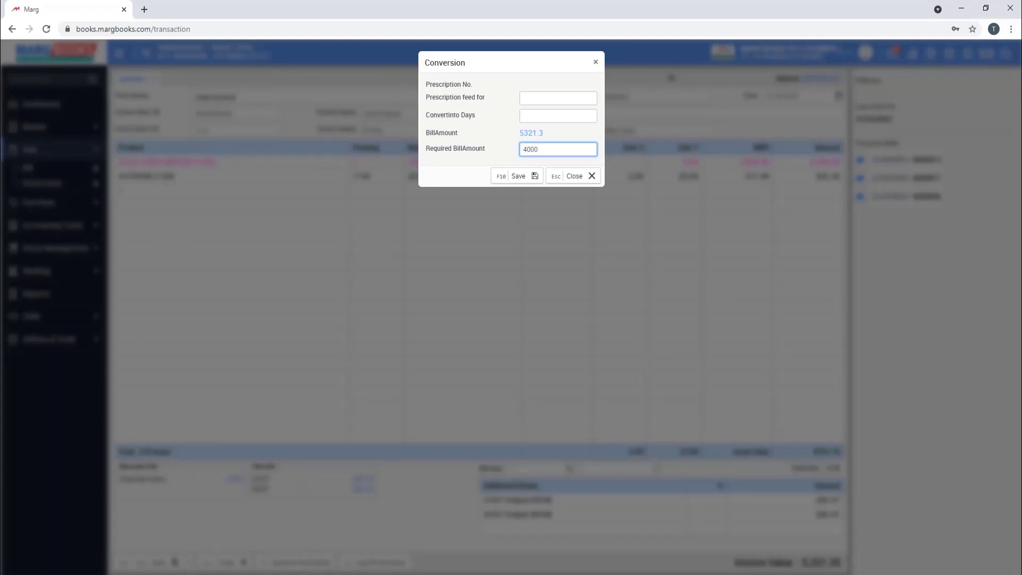
key(F10)
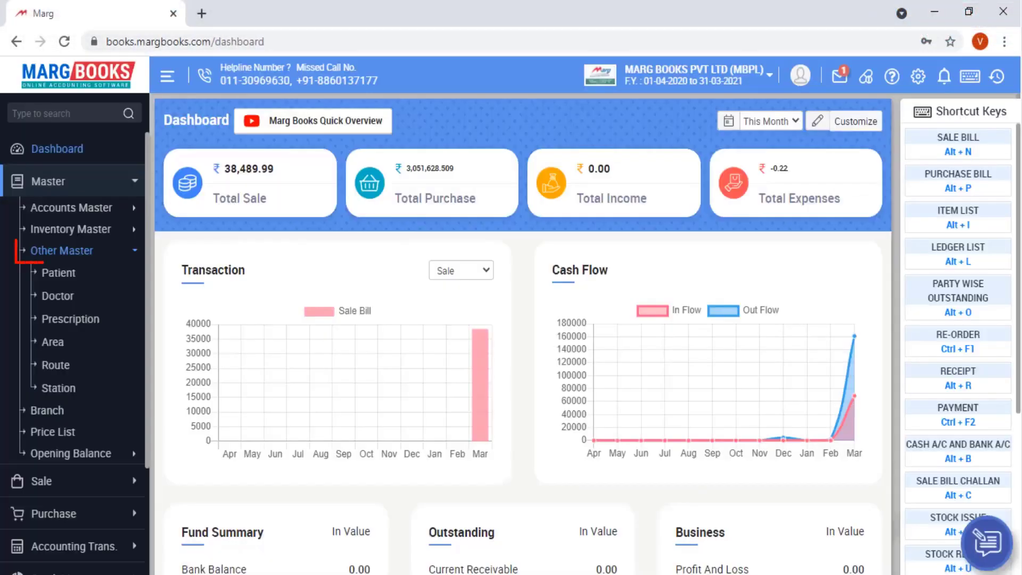
- Create a new patient record with the patient's mobile number and name
click(58, 272)
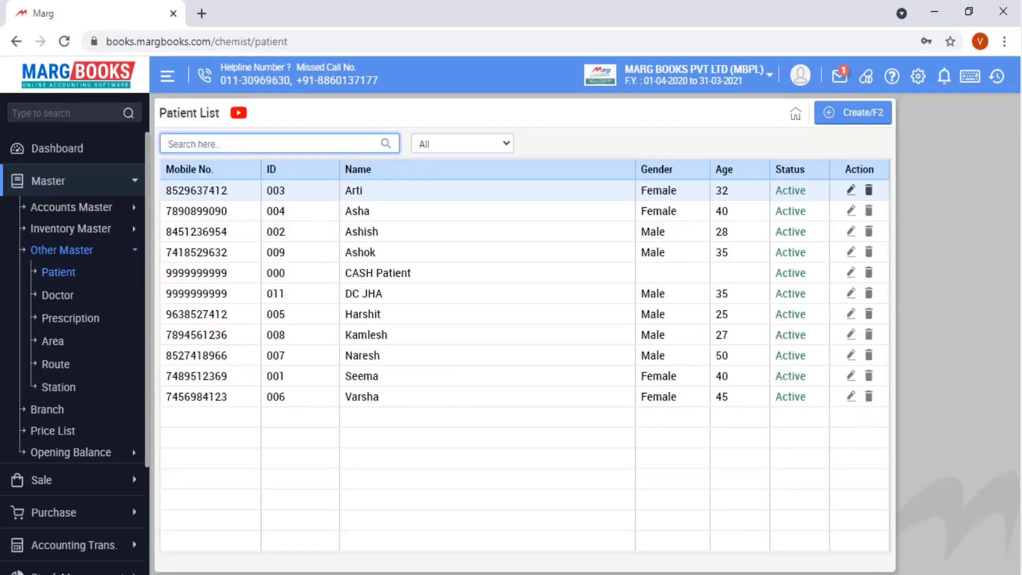
key(F2)
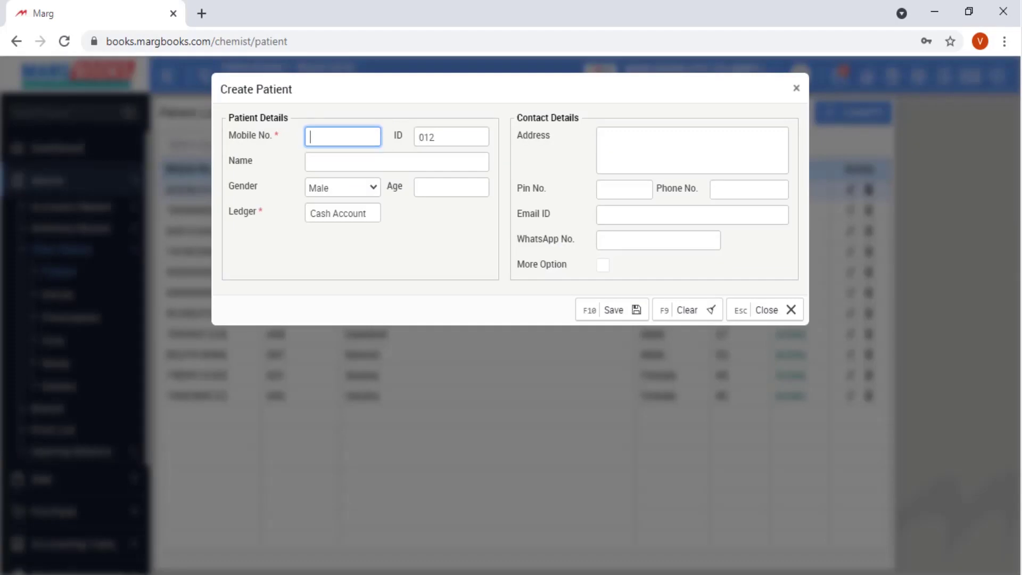
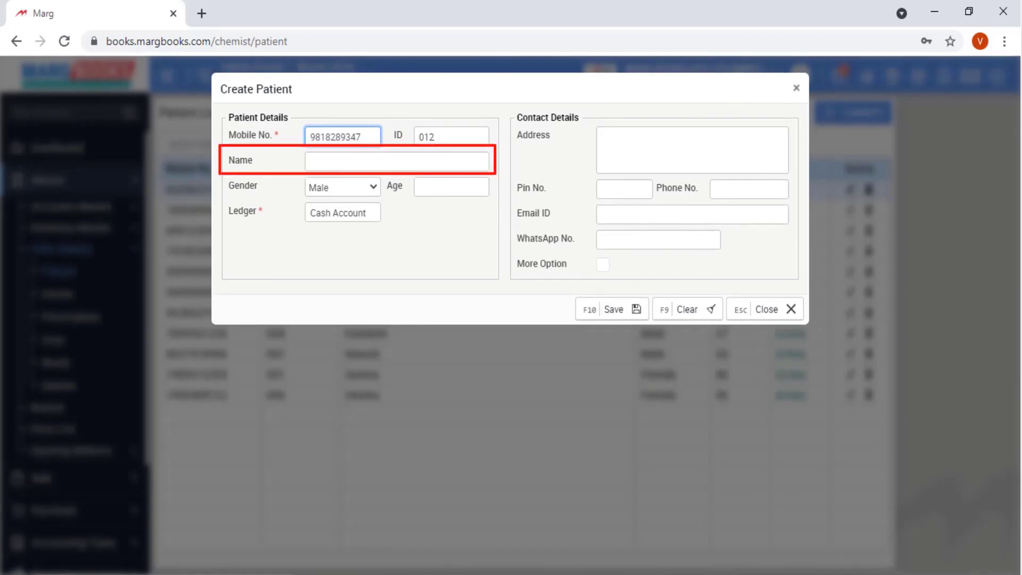
click(396, 162)
text(Ravi)
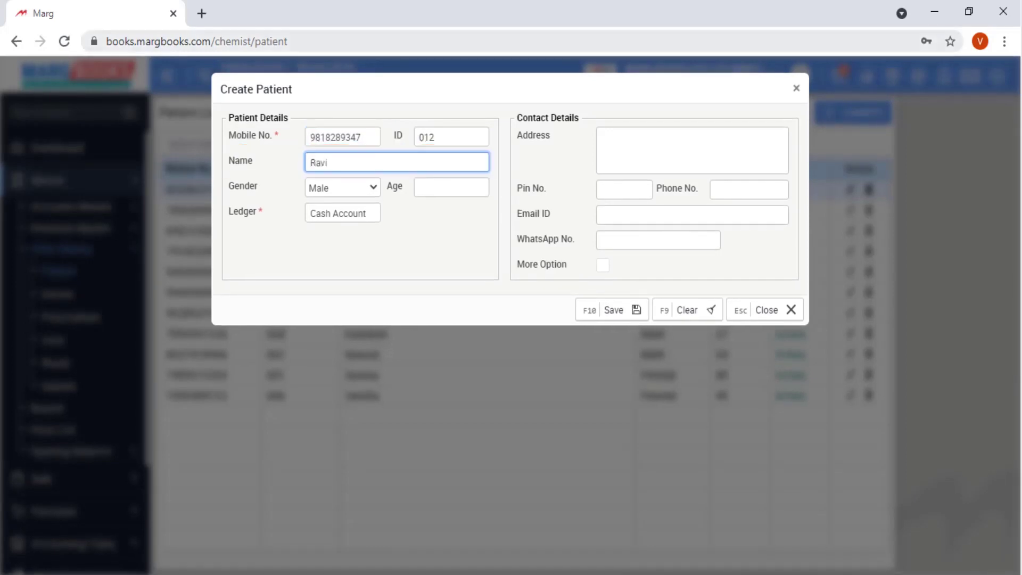
- Set the patient's age to 35, clear the default ledger, save, and start a new sale bill
key(Tab)
key(Tab)
text(35)
key(Tab)
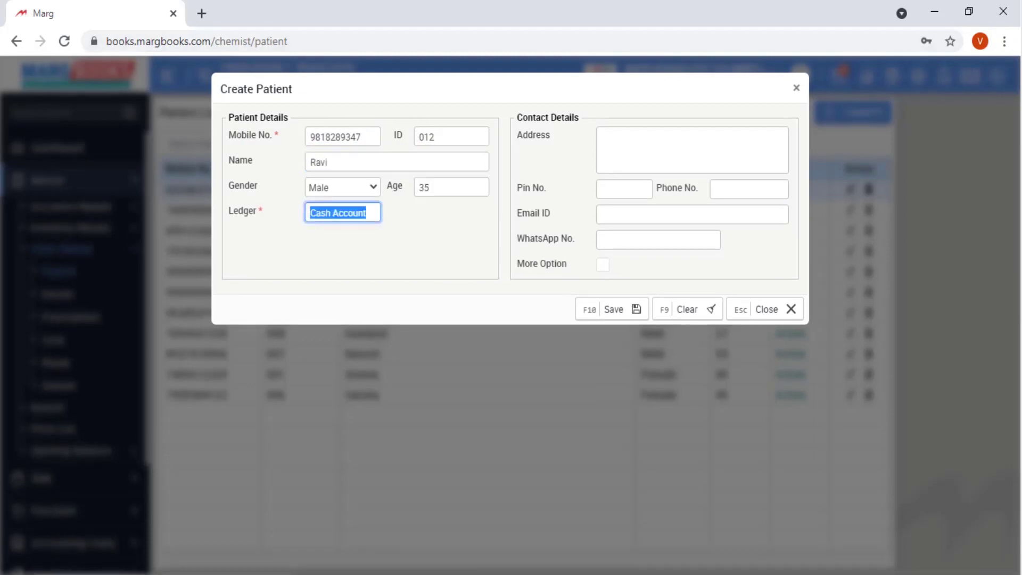
key(BackSpace)
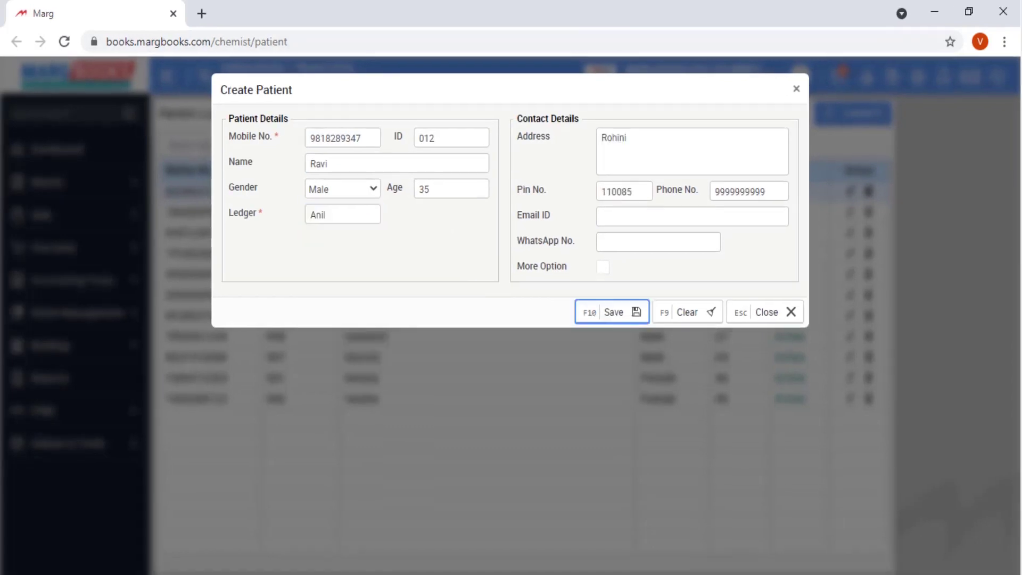
key(Return)
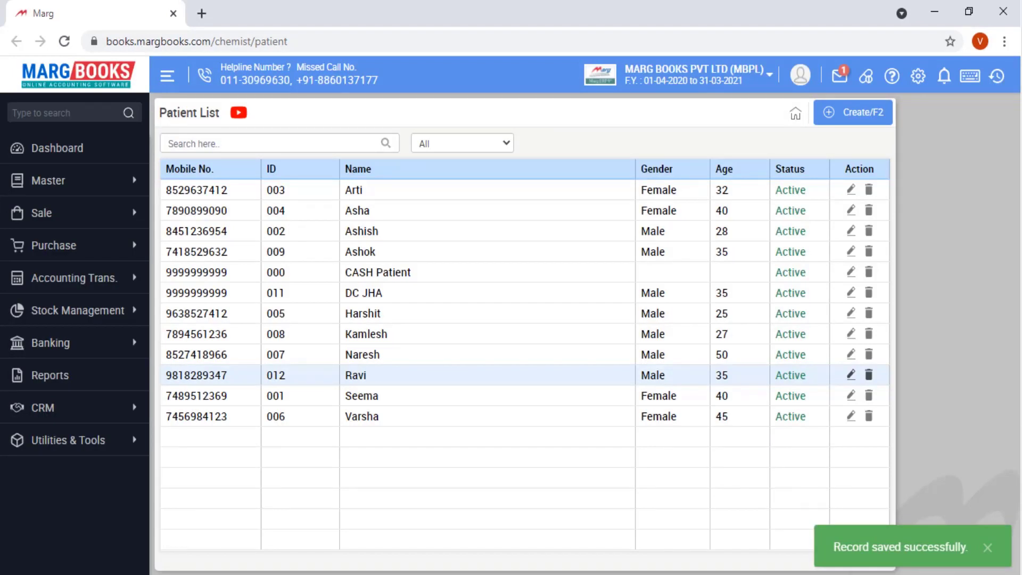
key(alt+s)
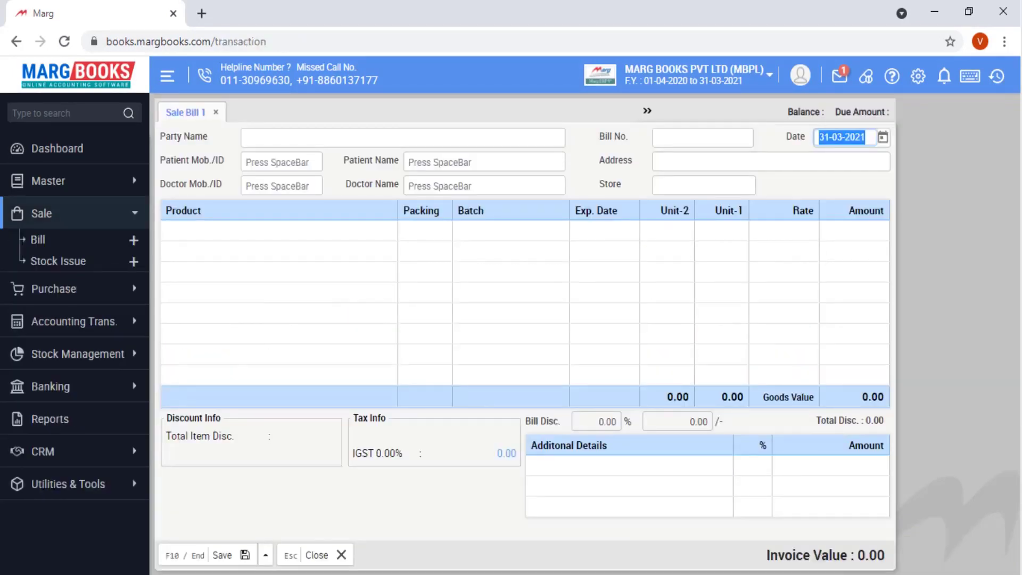
- Select the party and pick the newly added patient for the bill
key(Return)
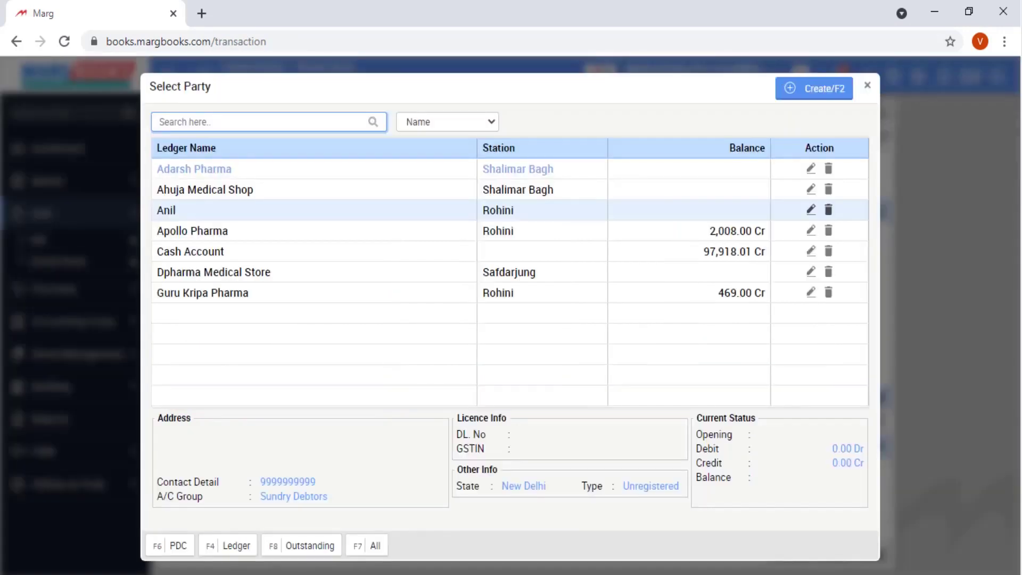
key(Return)
click(281, 161)
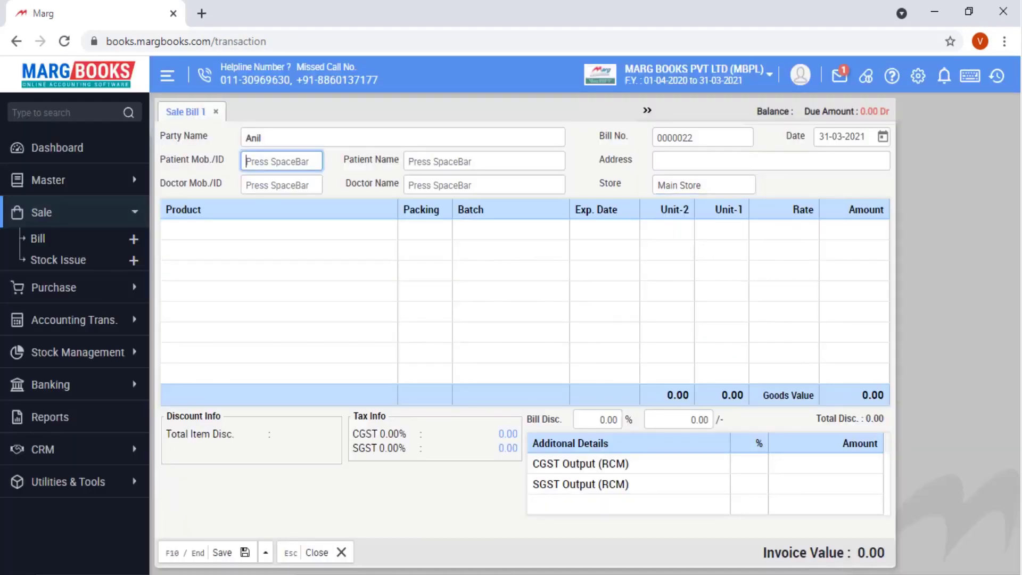
key(space)
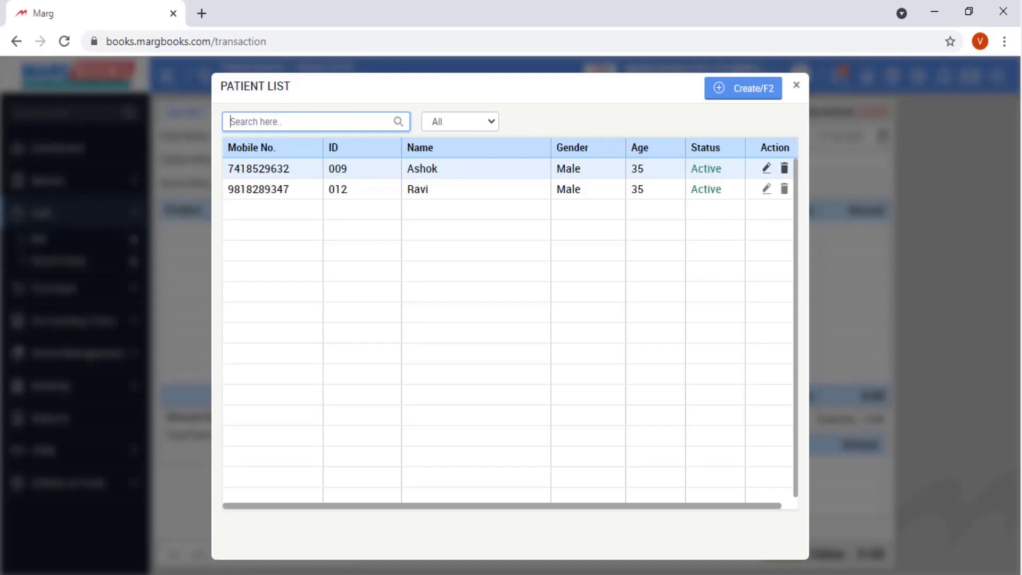
key(Down)
key(Return)
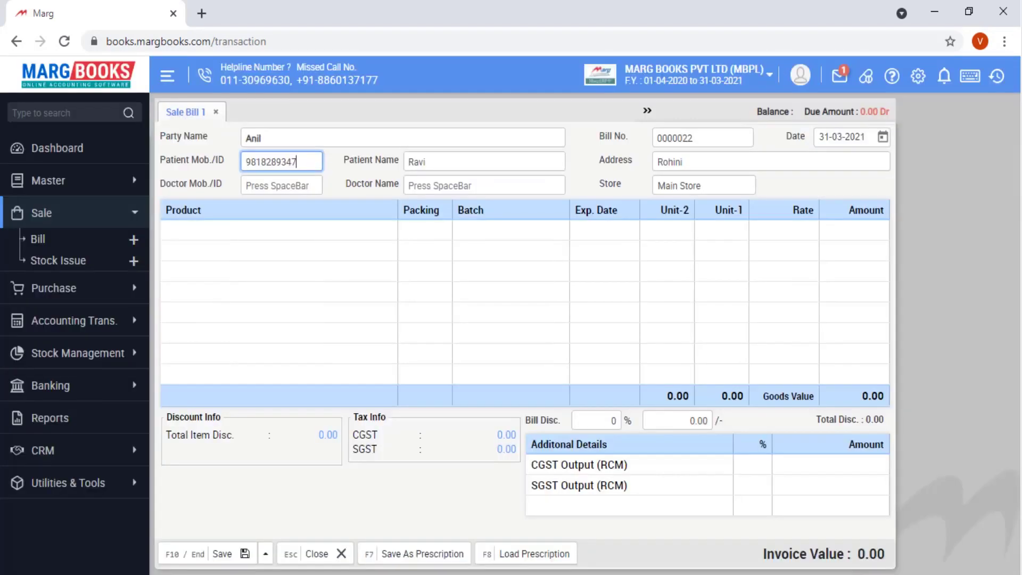
- Enter doctor ID 112, add the three products totalling 679.33, and save the bill for payment settlement
key(Return)
text(112)
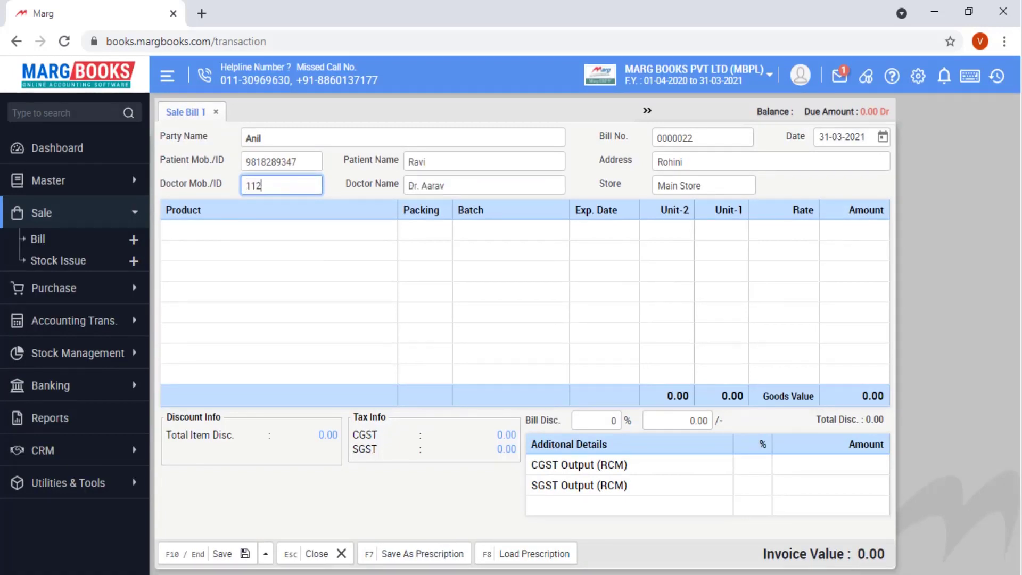
key(Return)
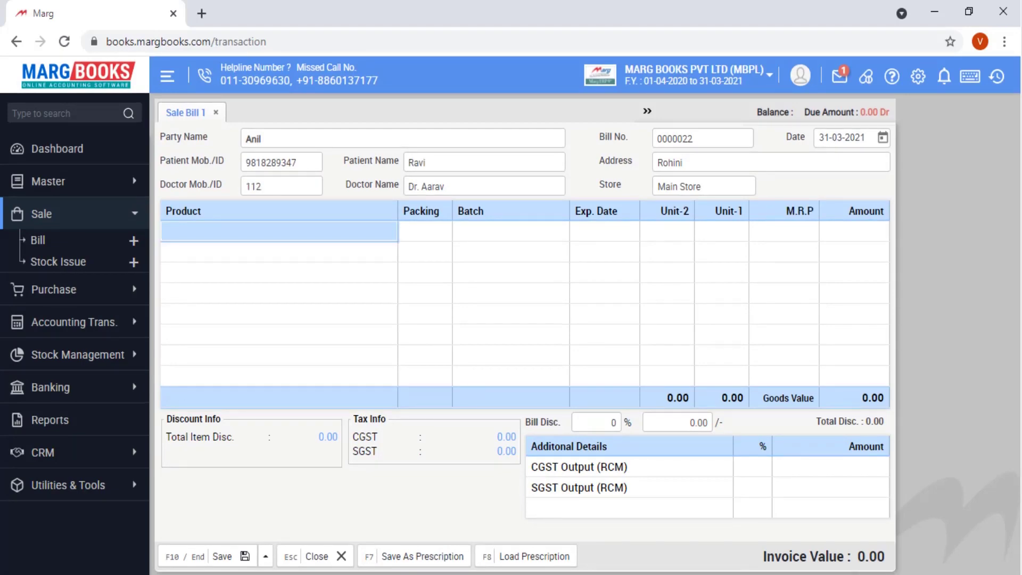
key(Return)
key(Return)
key(Return)
text(2)
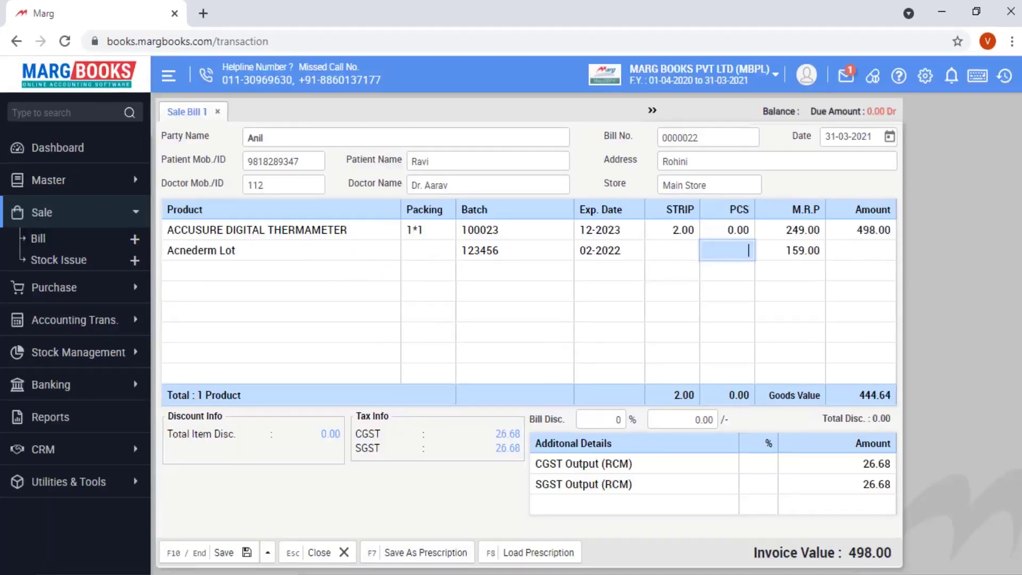
text(5)
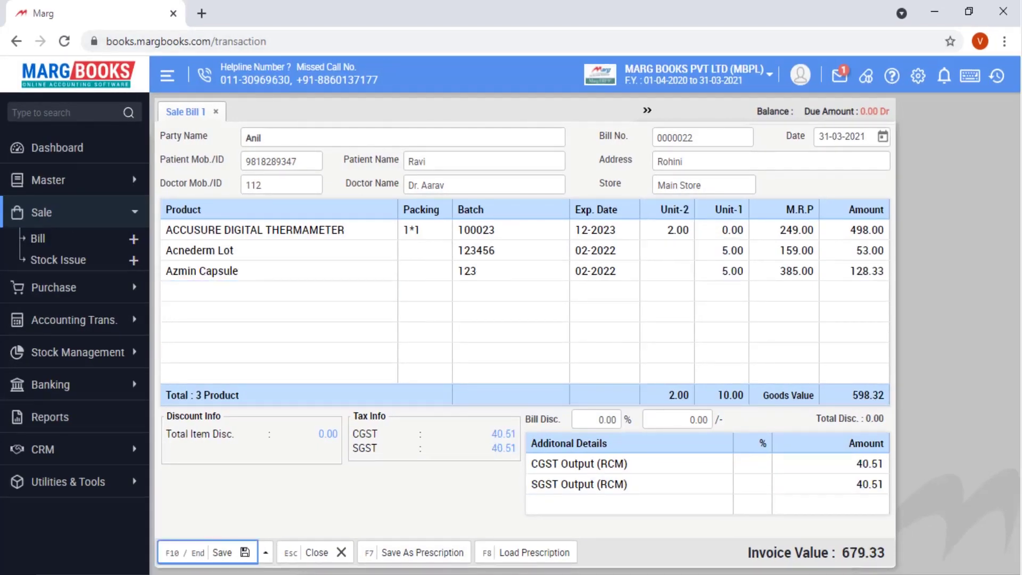
key(F10)
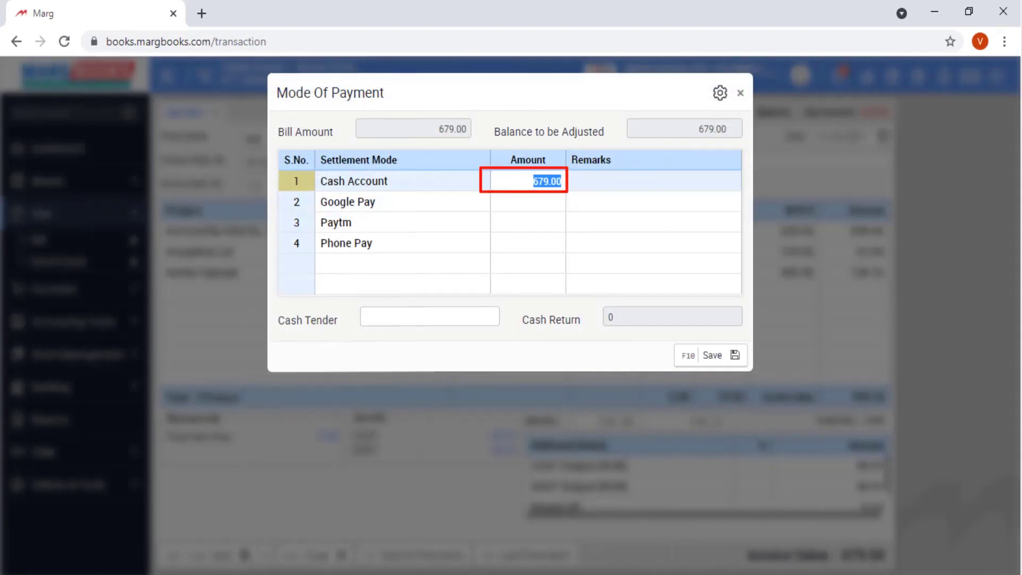
- Enter 0 as the cash amount received and save the bill
text(0)
key(Return)
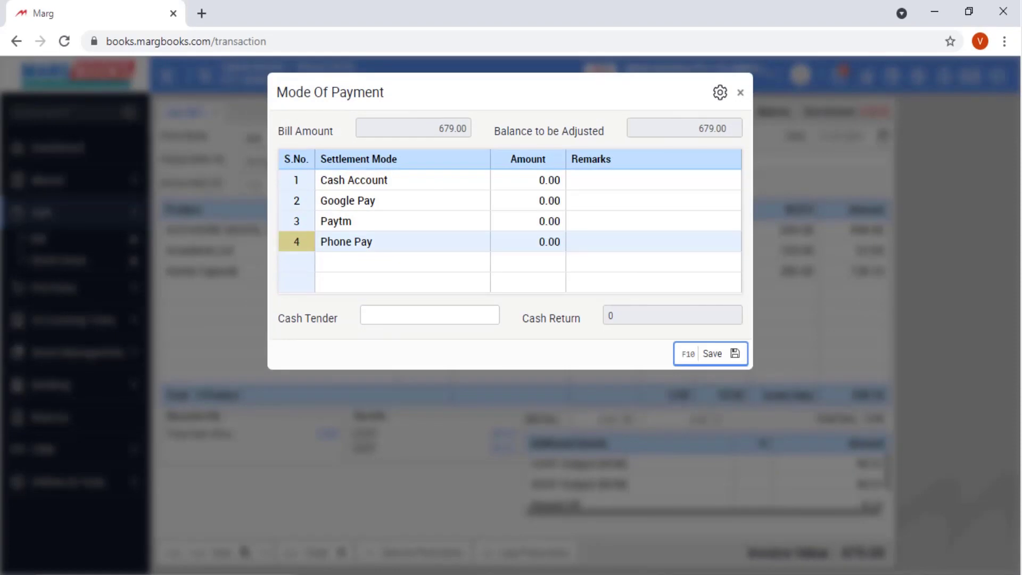
key(Return)
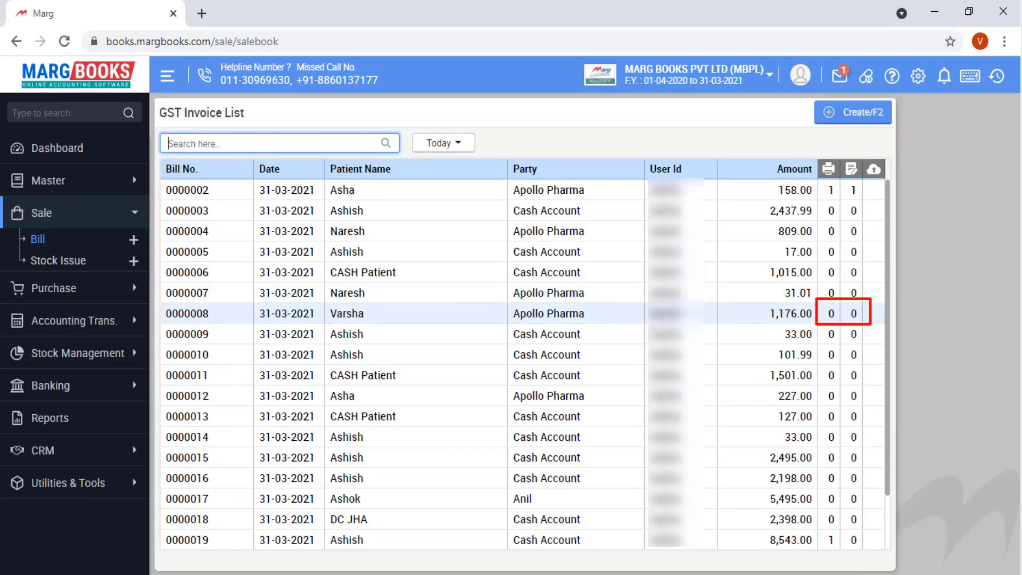
- Open sale bill 0000008 for Apollo Pharma and move to its Delete button
key(Return)
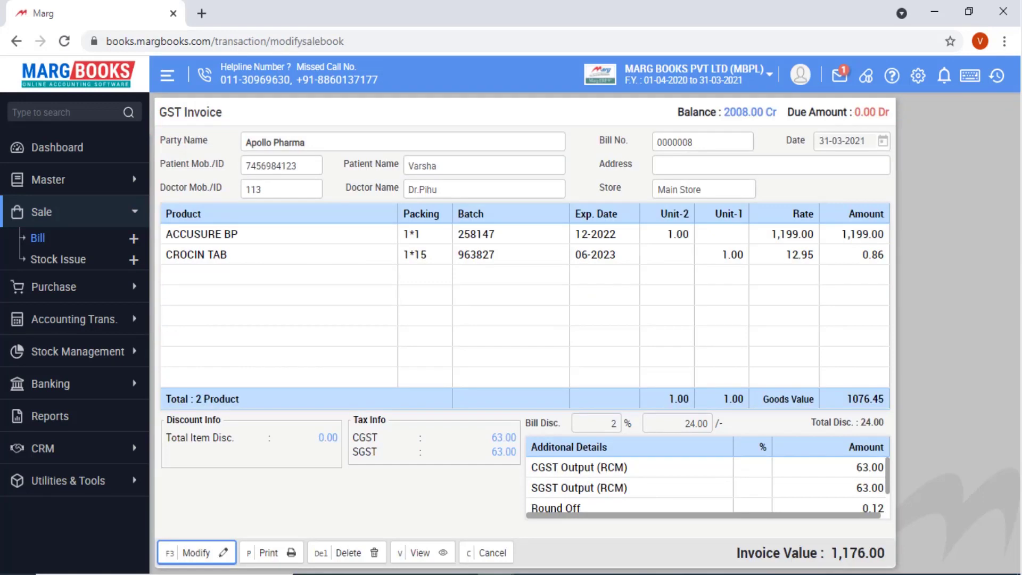
key(Tab)
key(Tab)
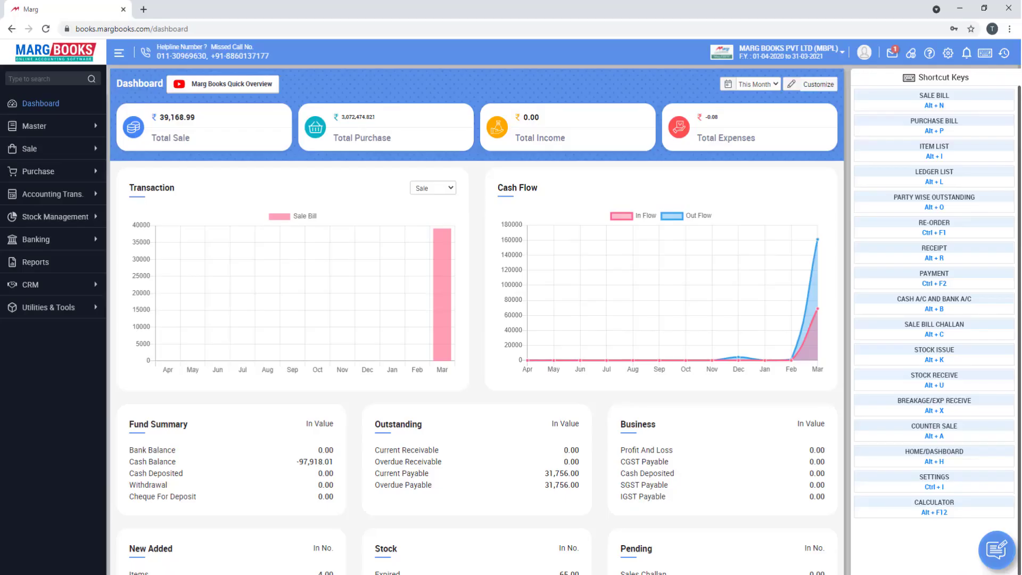
- Open the multi-customer counter sale and enter the customer number for a new row
click(32, 149)
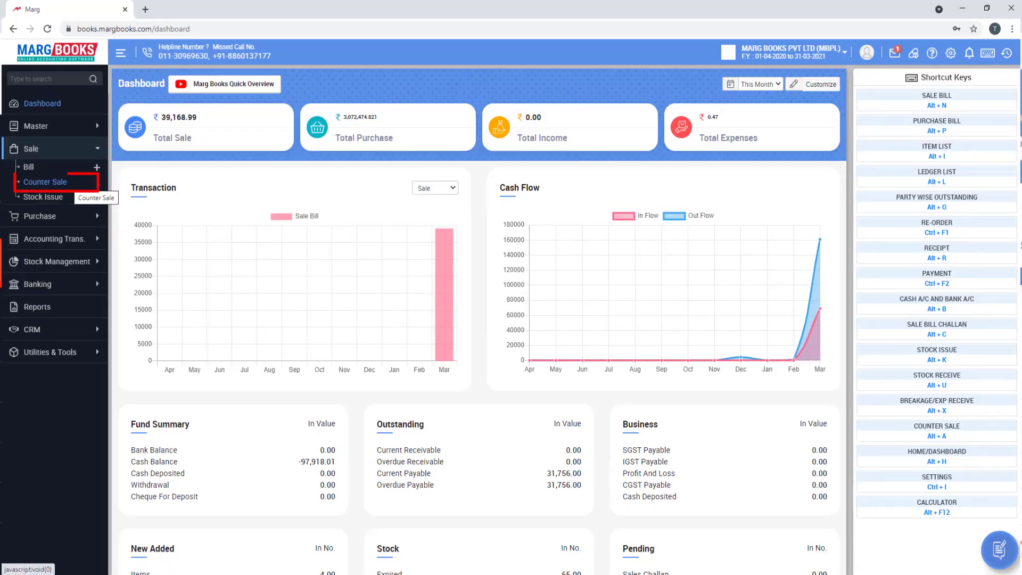
click(48, 181)
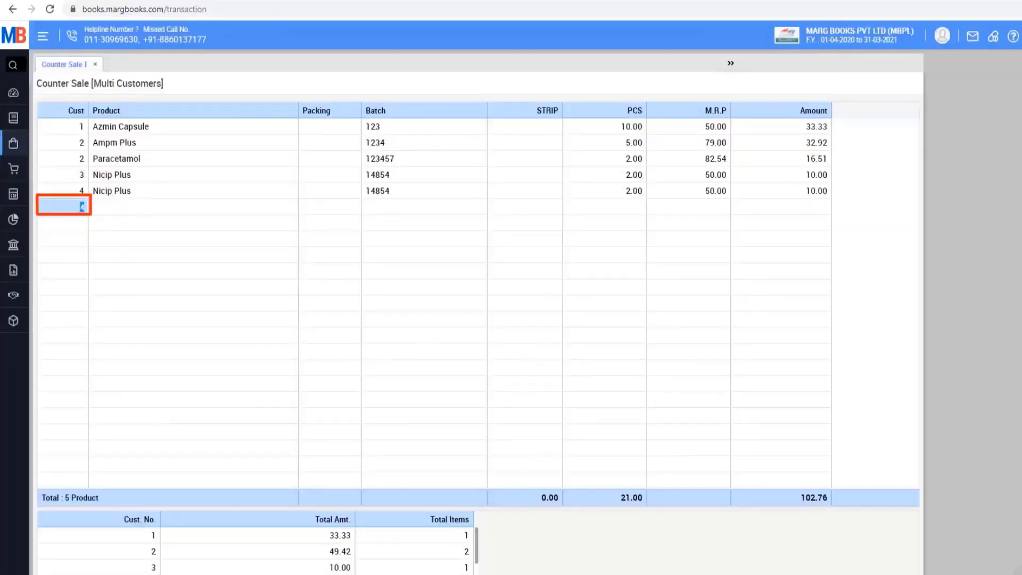
text(5)
key(Return)
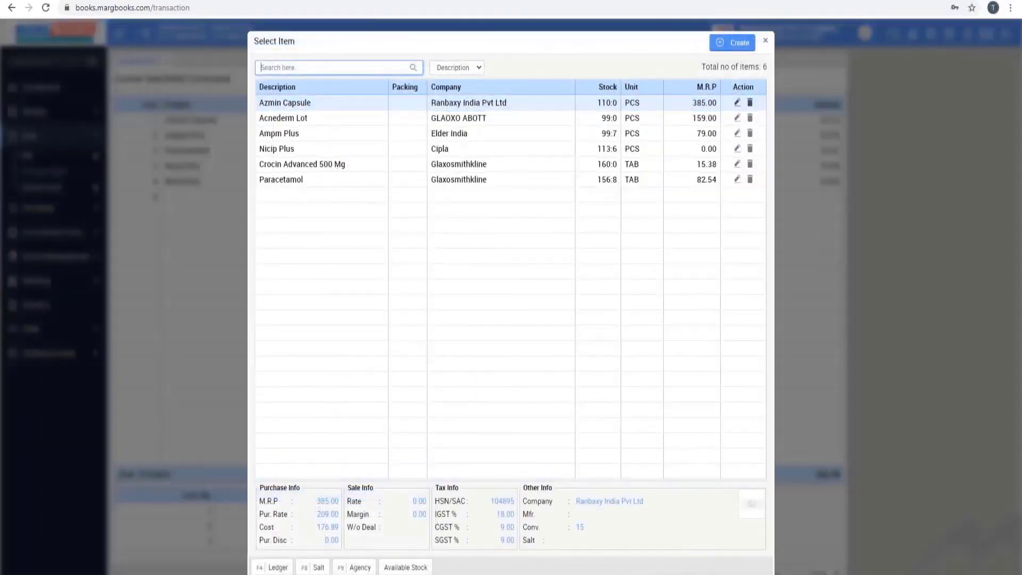
- Add 5 pieces of Ampm Plus, batch 1234, at M.R.P 79.00
key(Down)
key(Down)
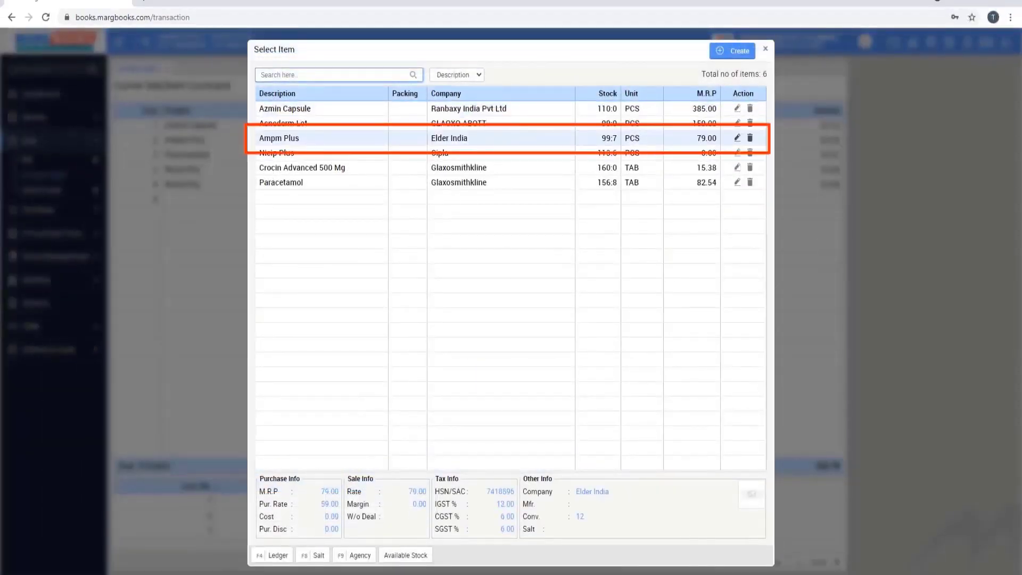
key(Return)
key(Return)
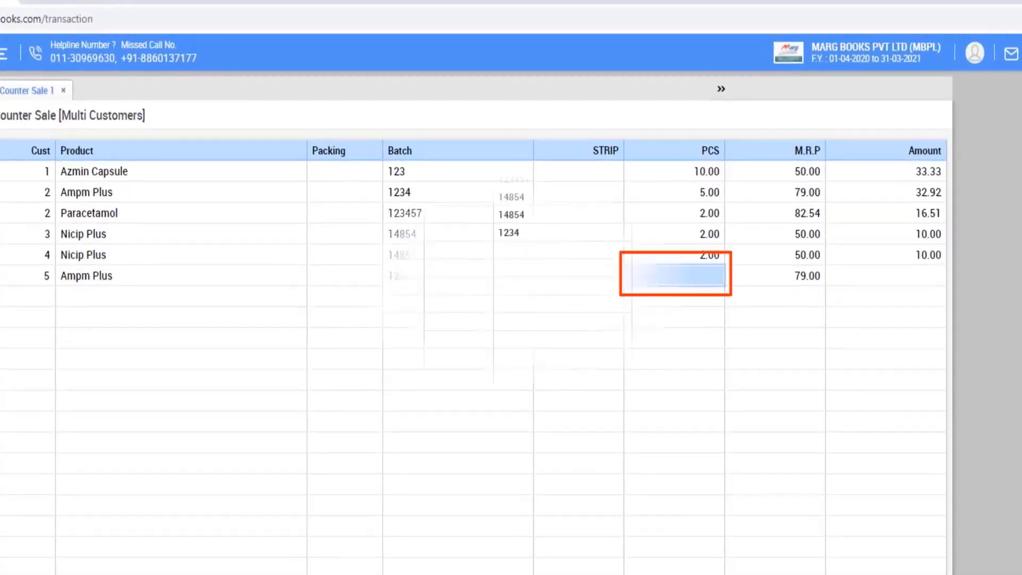
text(5)
key(Return)
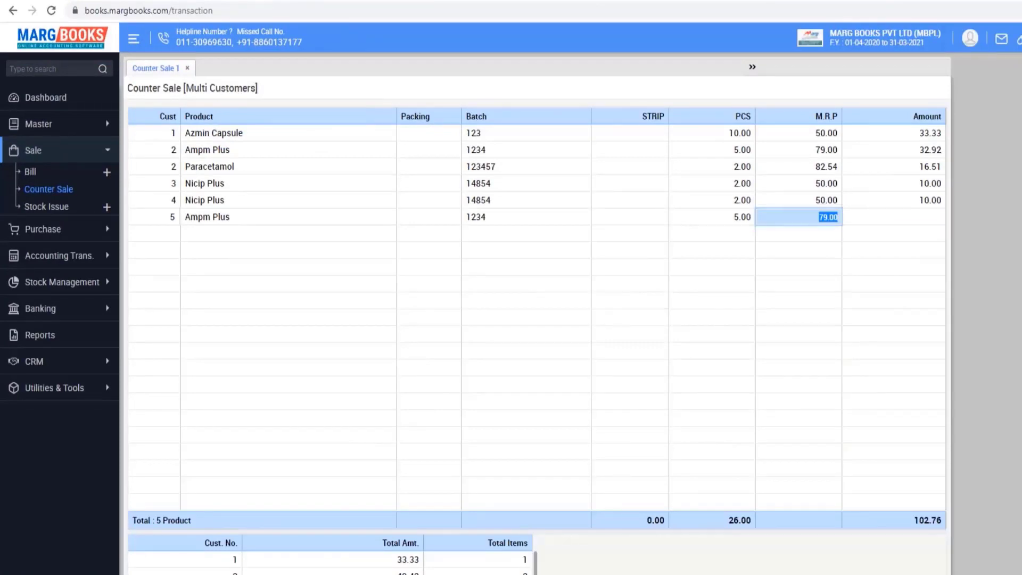
key(Return)
key(Return)
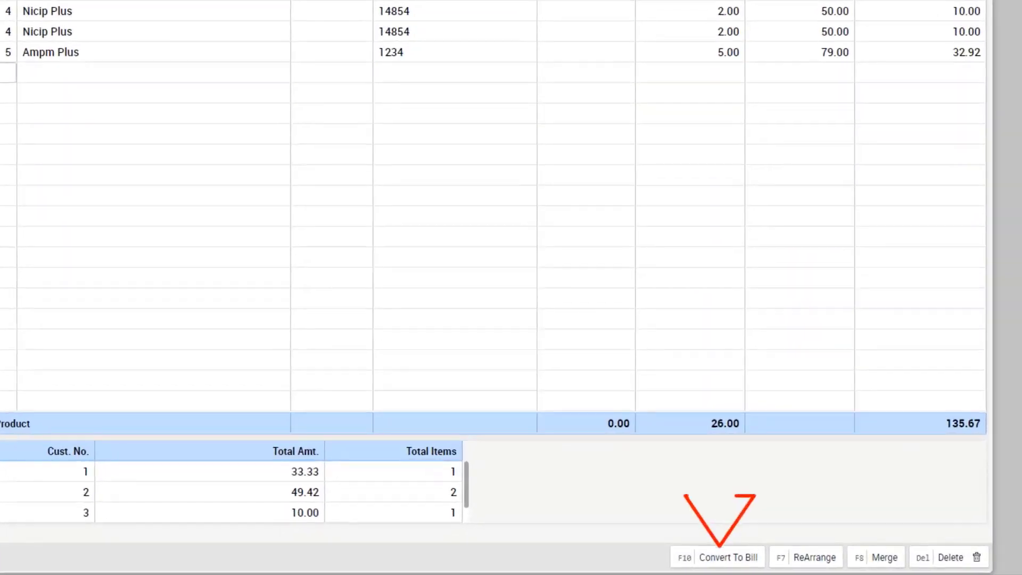
- Convert the counter sale into a bill for the entered customer ID and save it
key(F10)
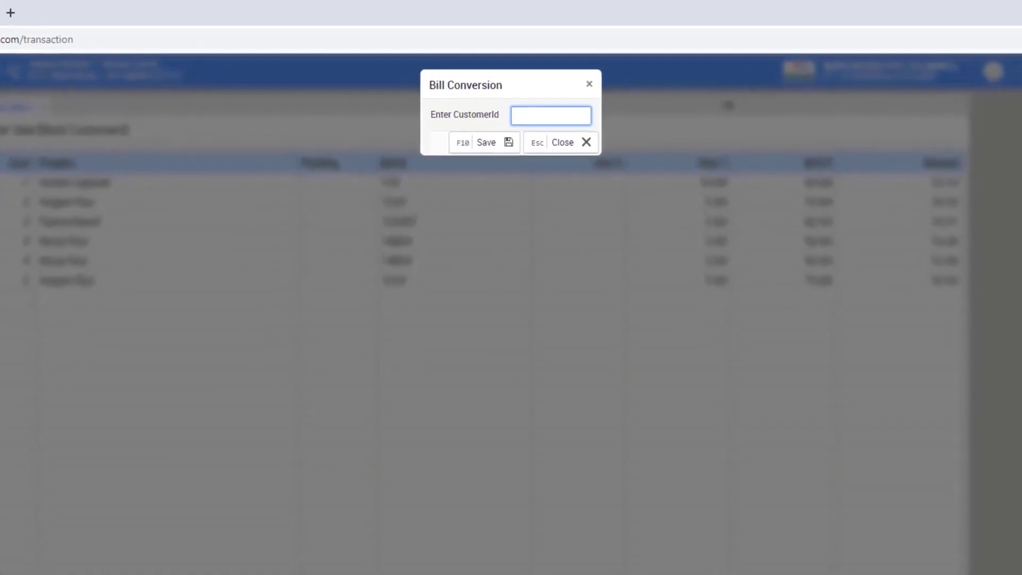
text(4)
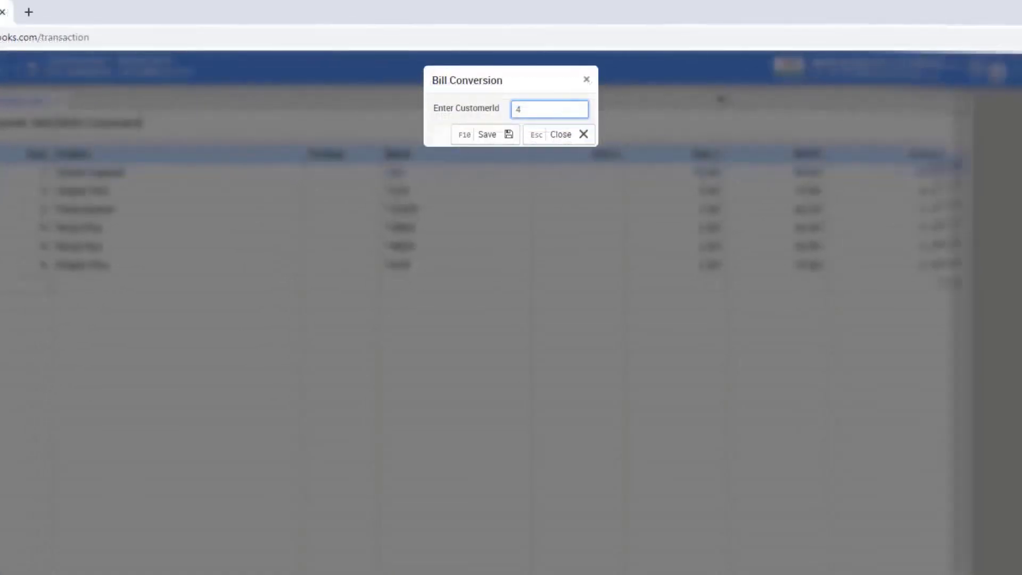
key(Tab)
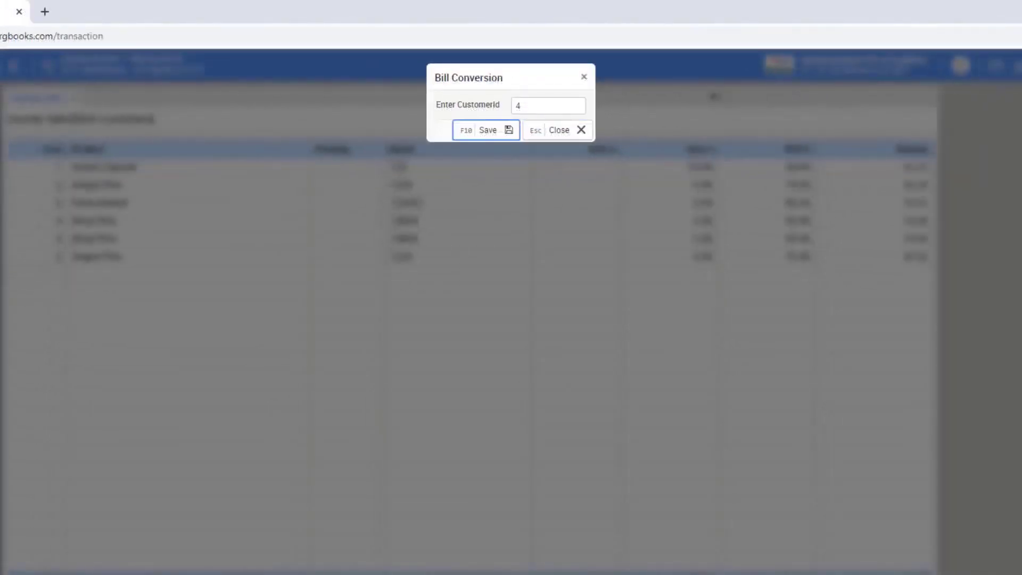
key(Return)
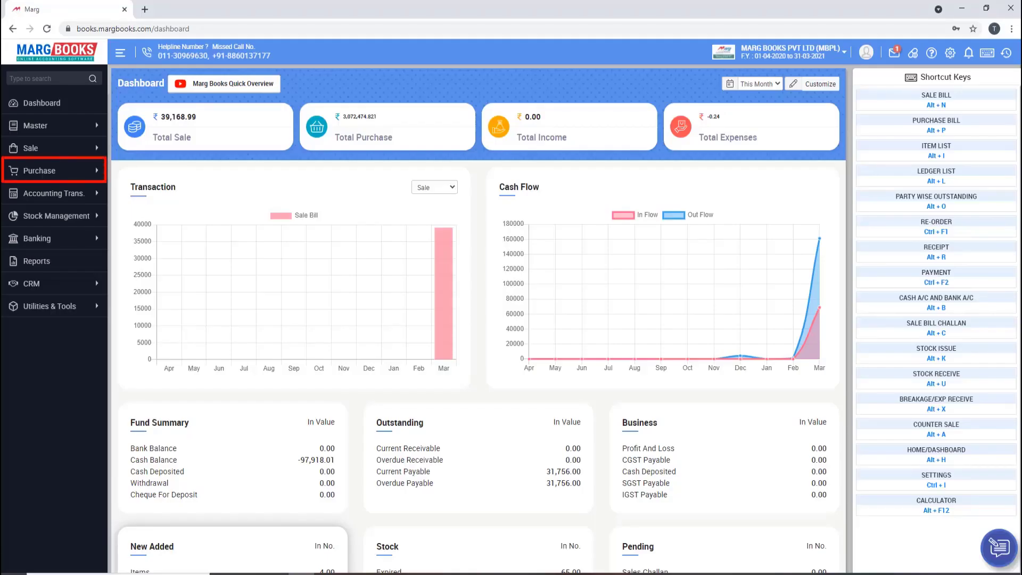
- Create a purchase bill from Aarti Drugs Limited with invoice number 012456 and Main Store
click(38, 170)
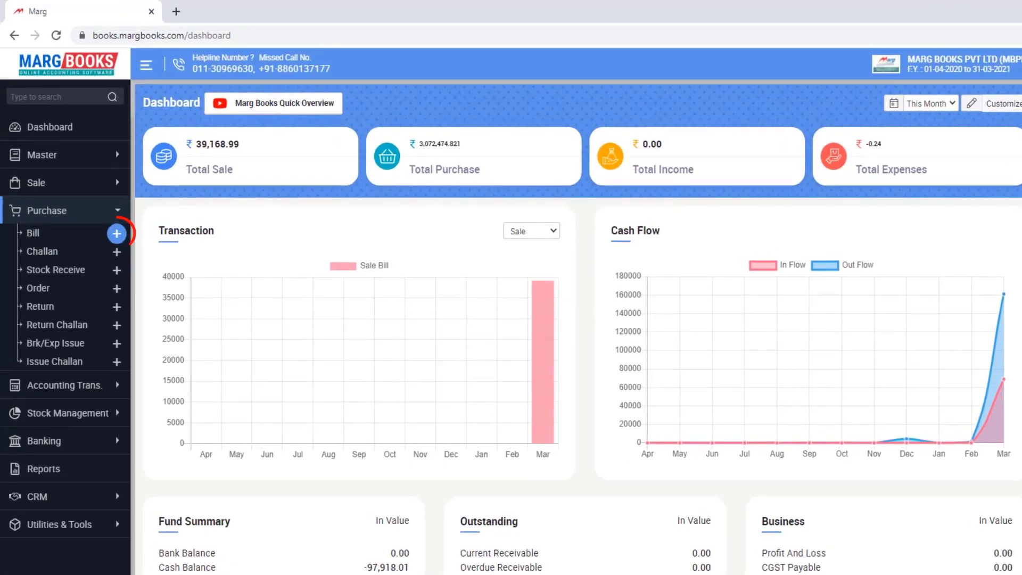
click(95, 189)
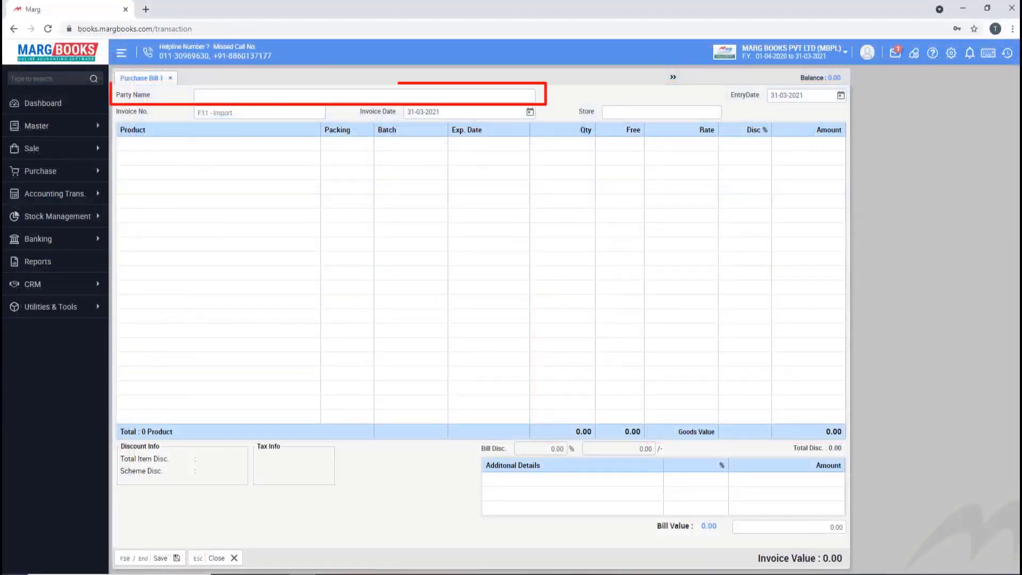
key(Return)
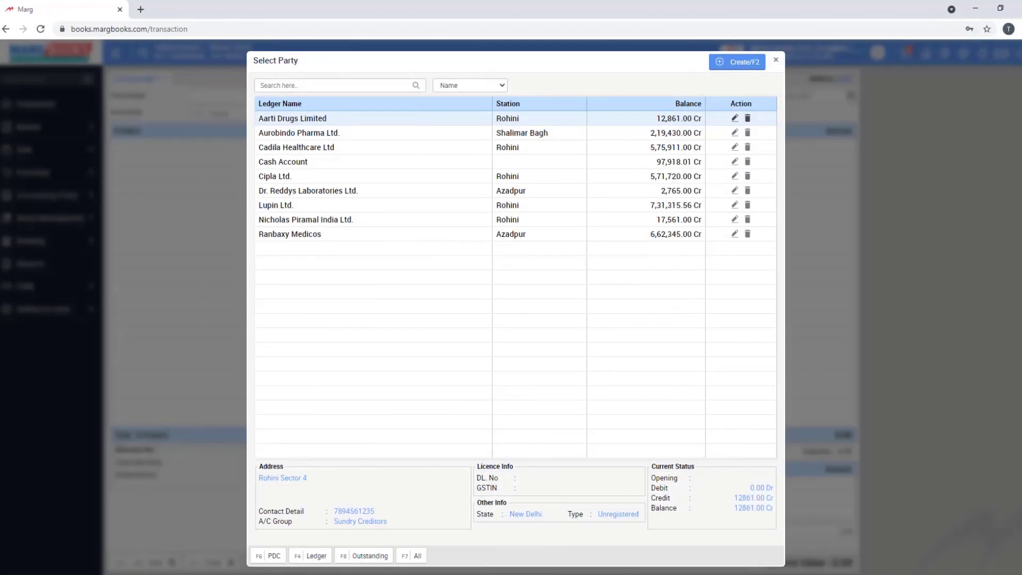
key(Return)
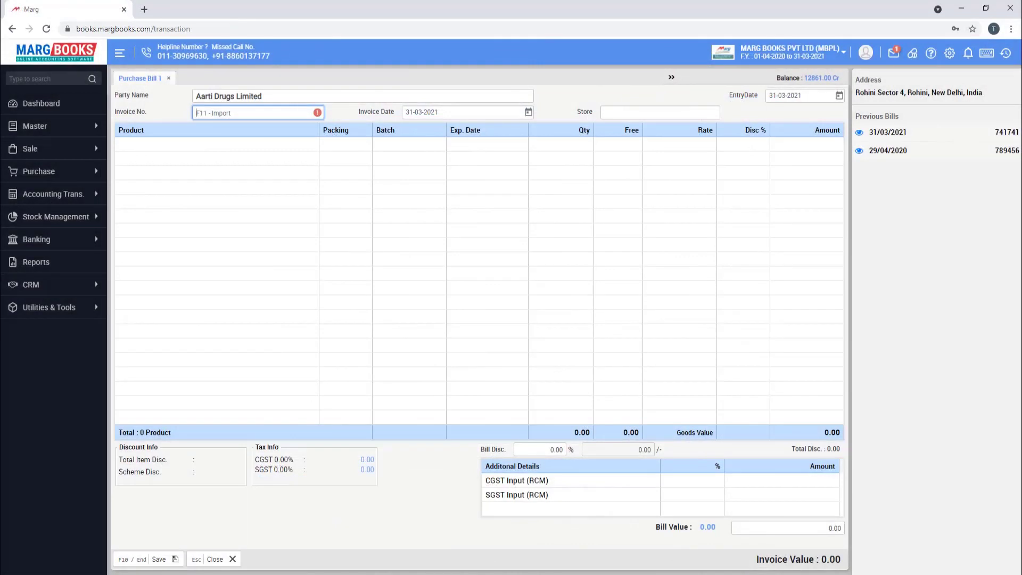
text(012456)
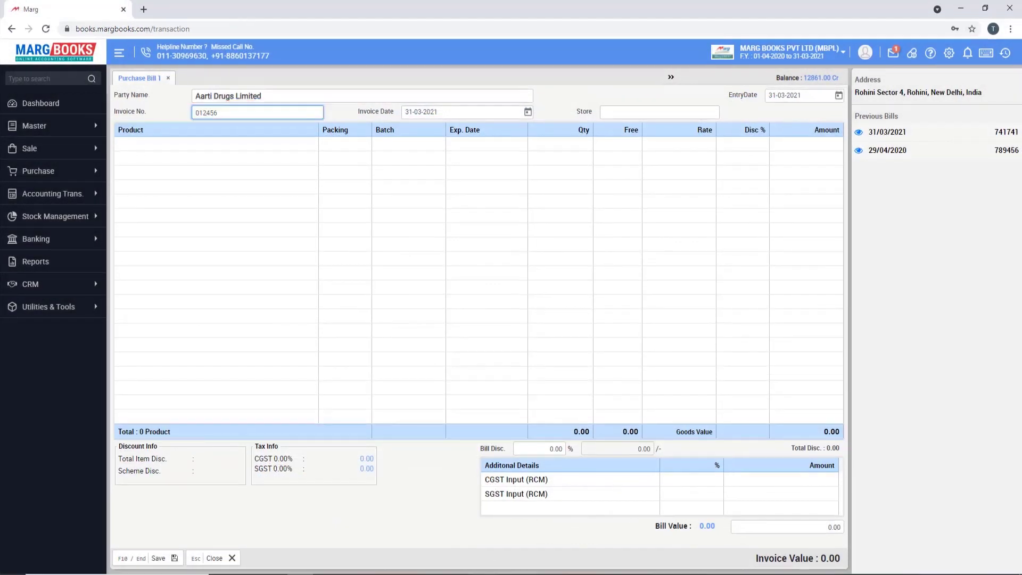
key(Return)
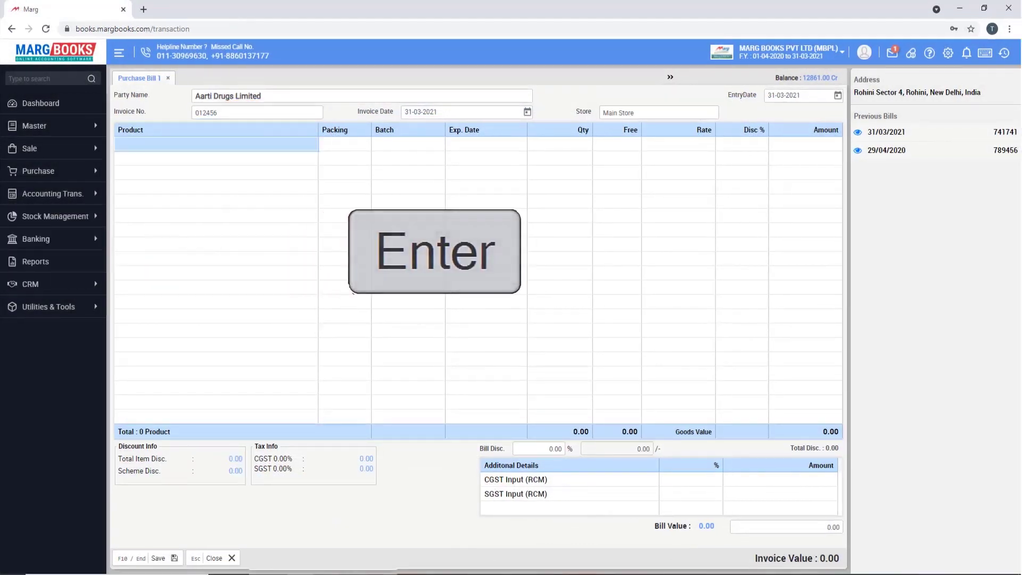
key(Return)
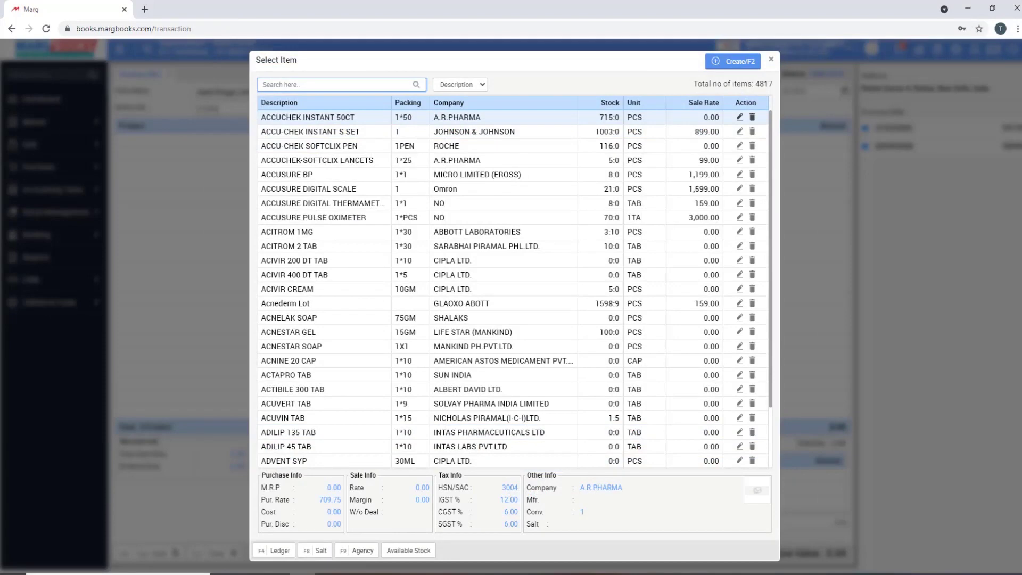
- Add ACCUCHEK INSTANT 50CT, batch 741852, quantity 5, no free units, with a 5% discount
key(Return)
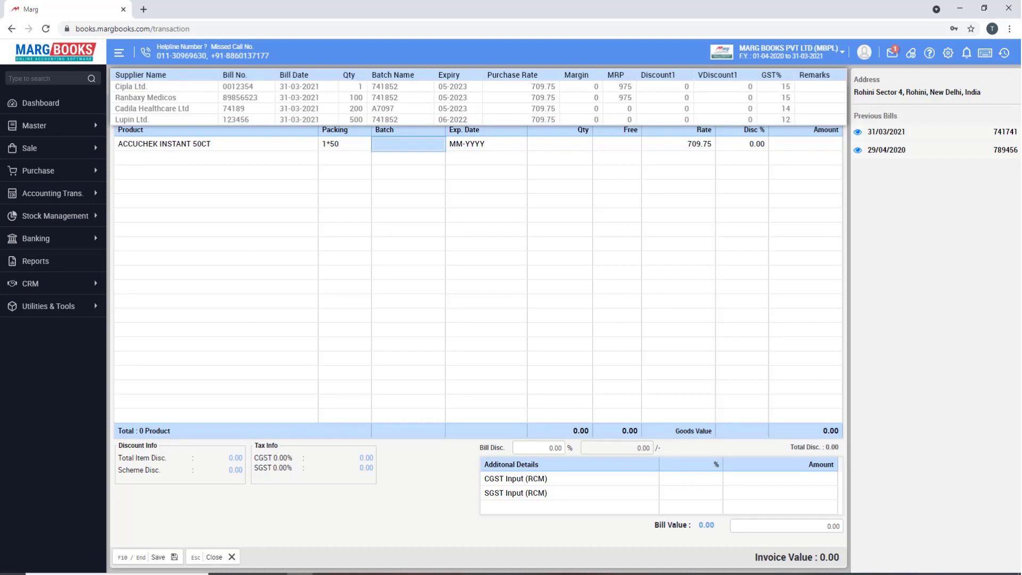
key(Return)
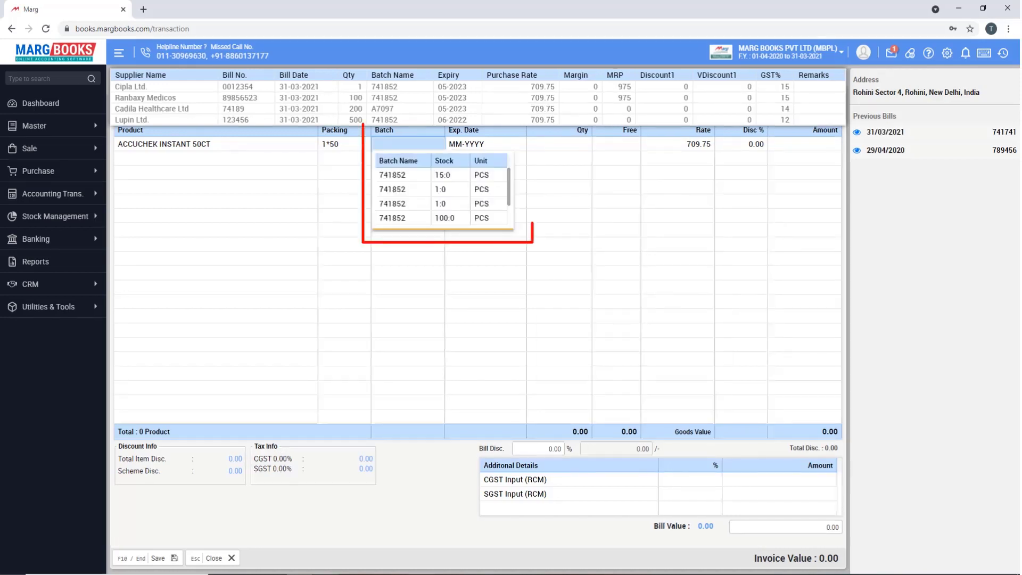
key(Return)
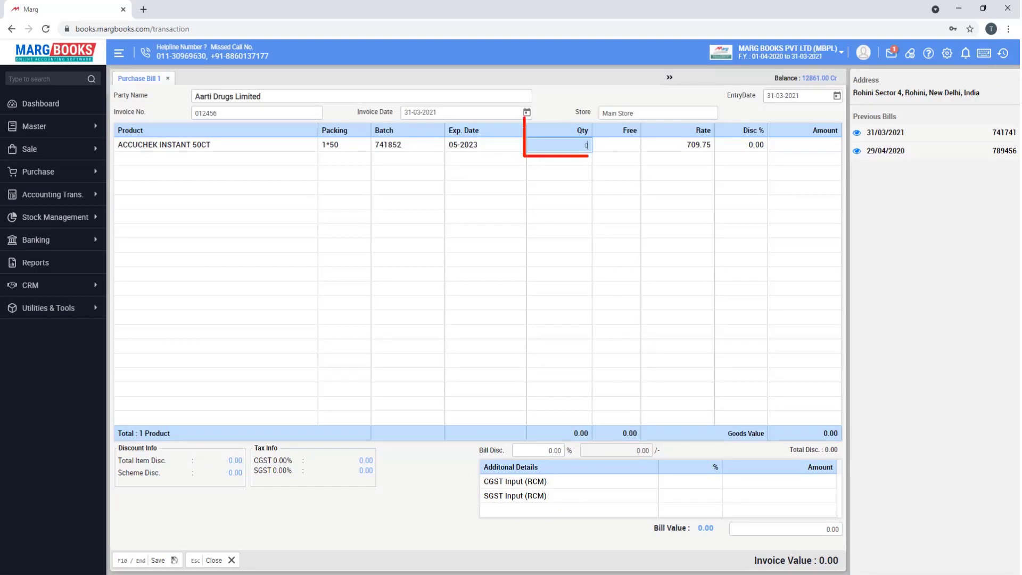
text(5)
key(Return)
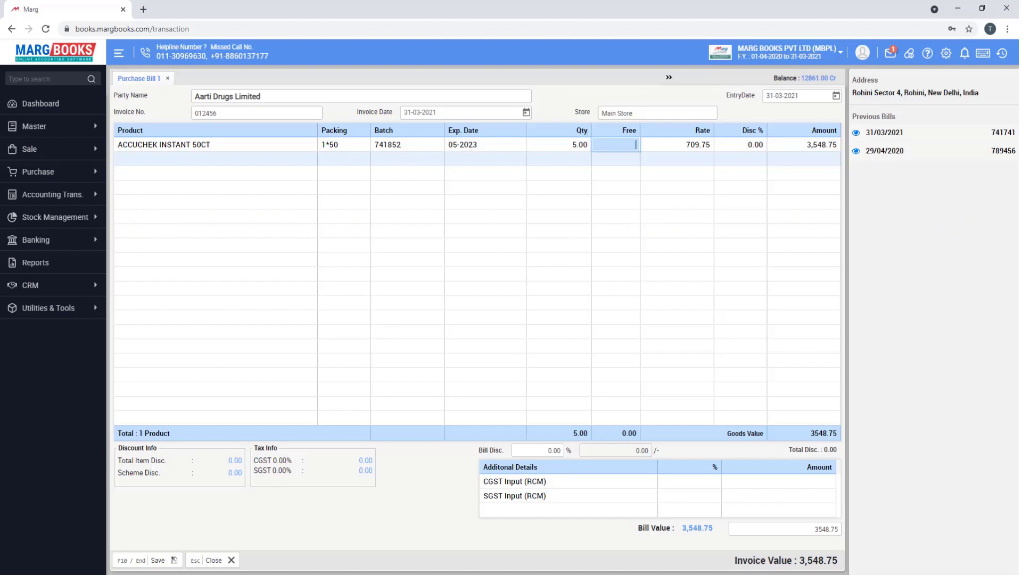
key(Return)
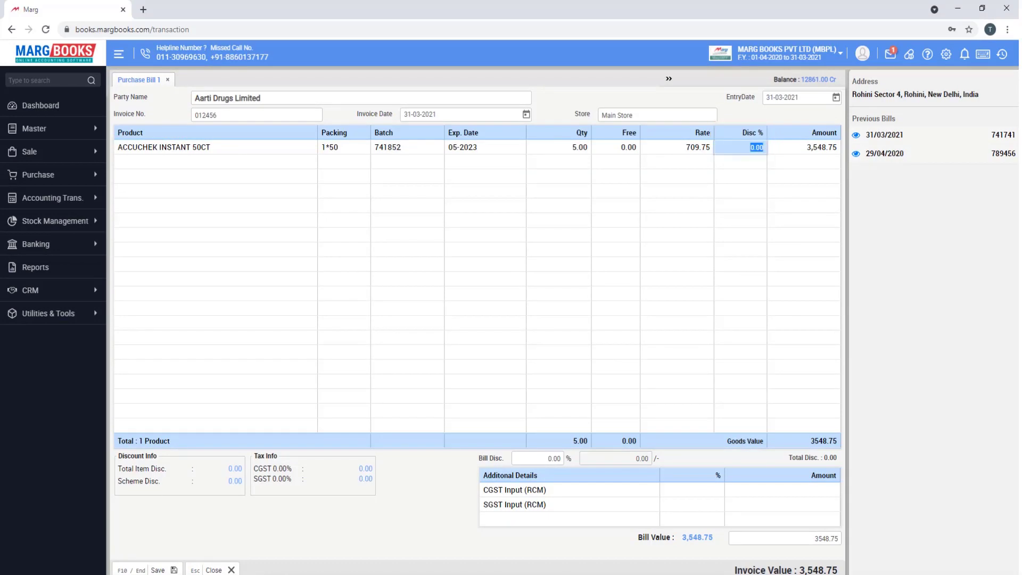
text(5)
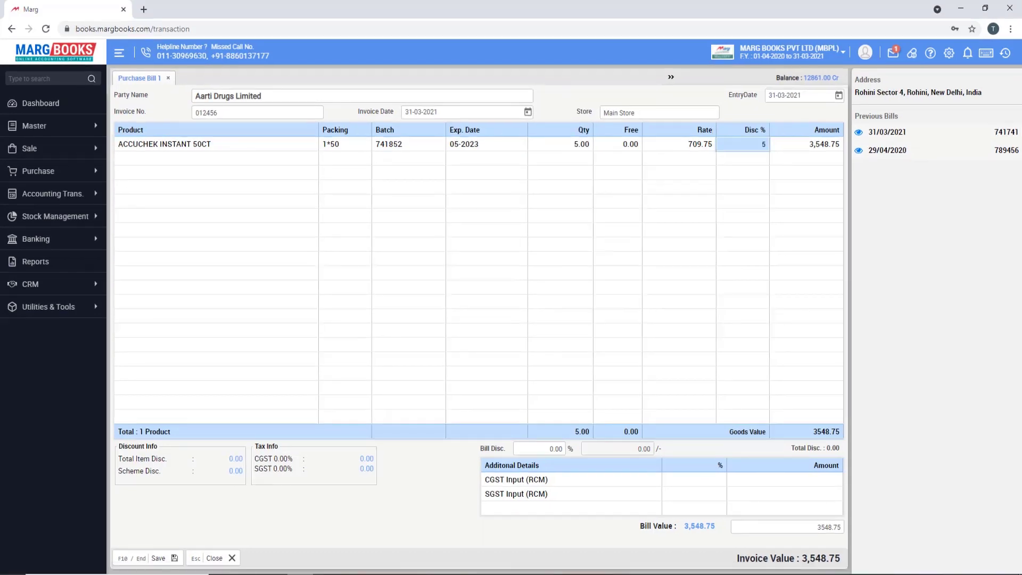
key(Return)
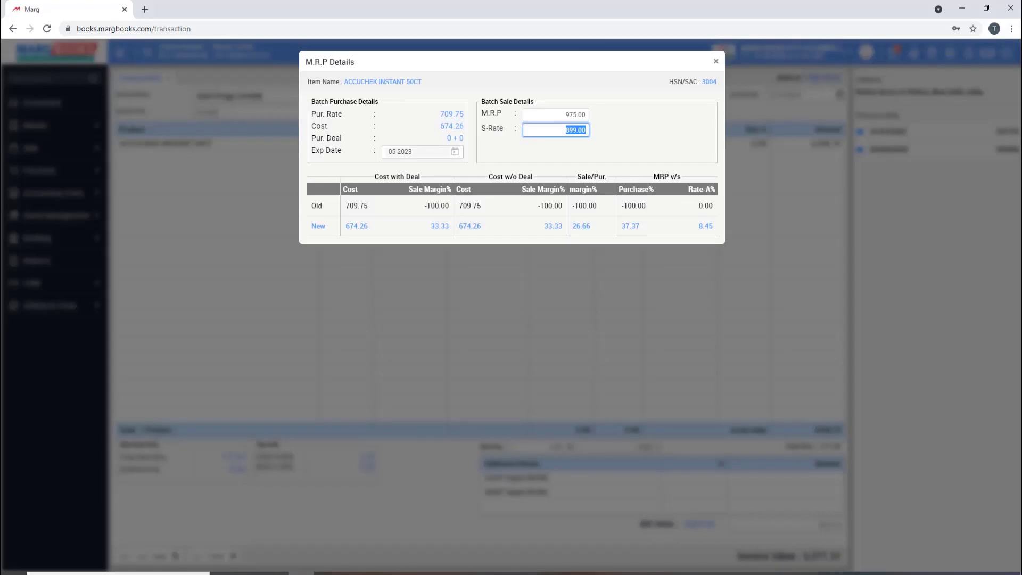
- Set the ACCUCHEK sale rate back to 899.00 and close the M.R.P details
text(700)
key(Return)
text(900)
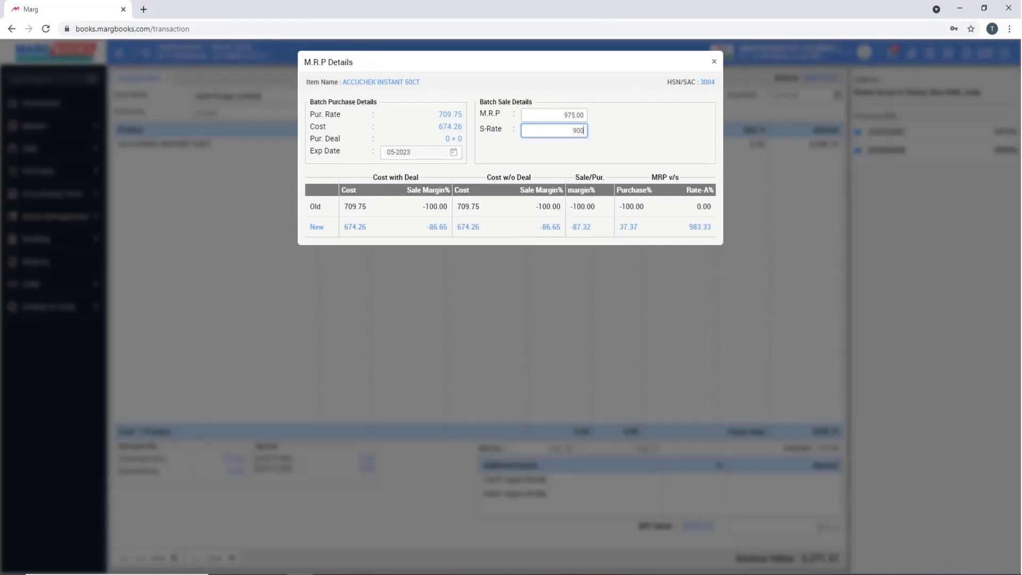
key(BackSpace)
key(BackSpace)
key(BackSpace)
text(899)
key(Return)
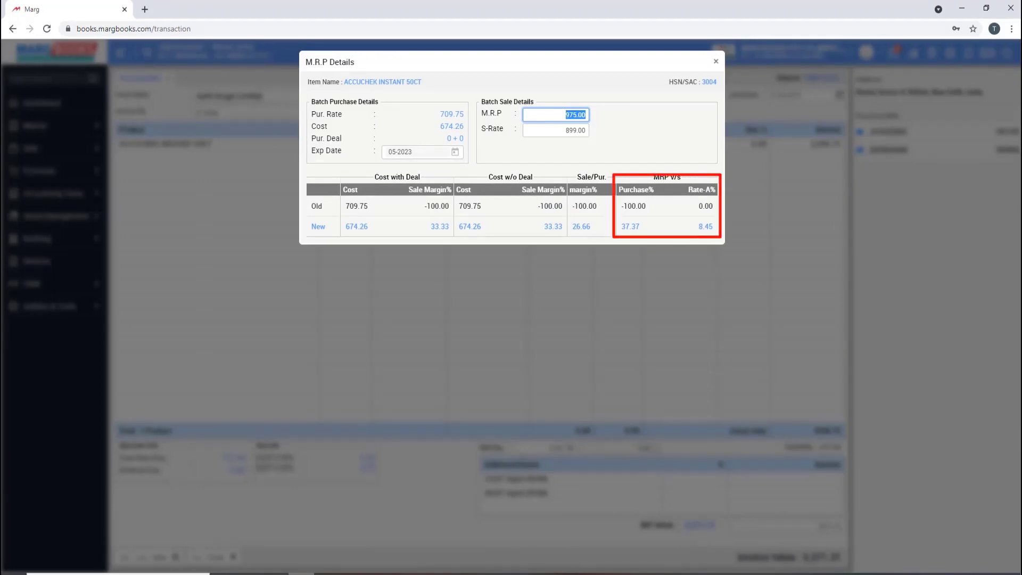
key(Escape)
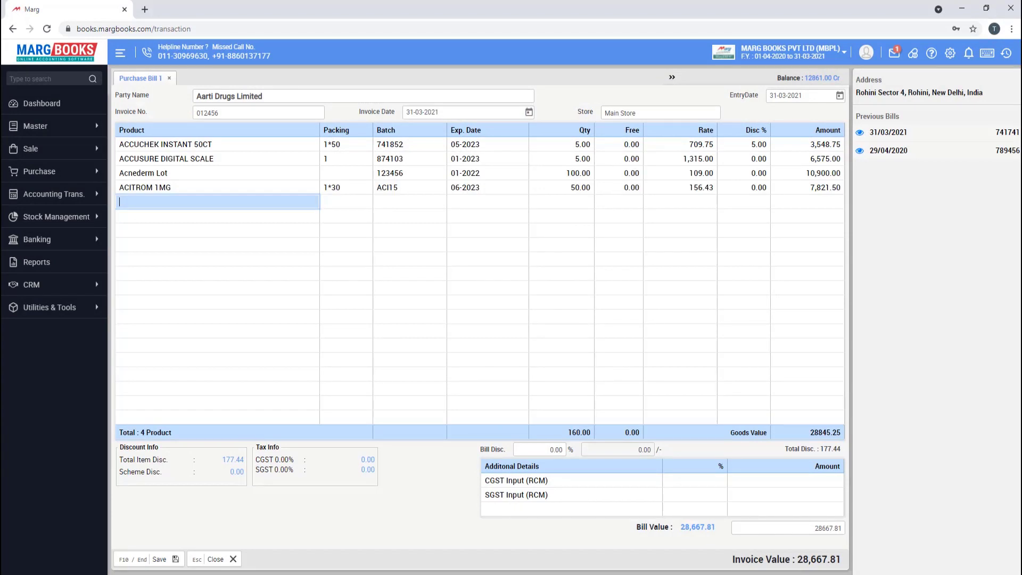
- Delete the ACITROM 1MG row and save the three-item bill worth 20,846.31
click(161, 188)
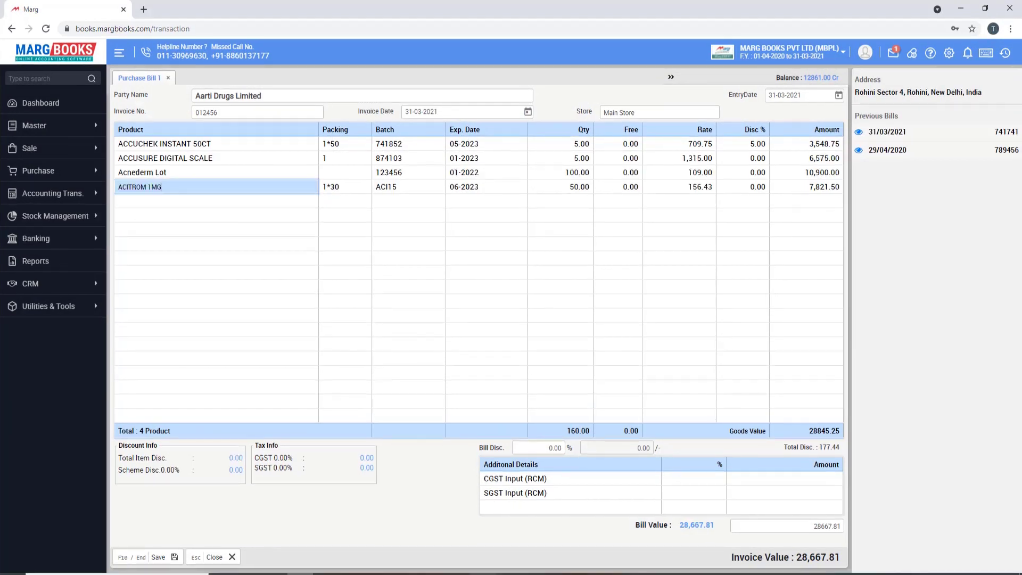
key(Return)
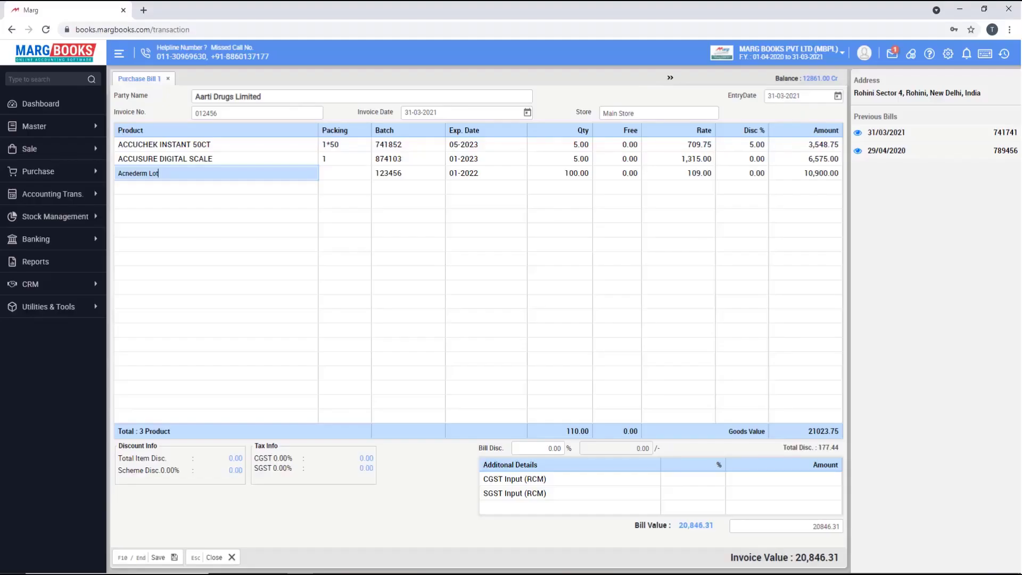
key(Escape)
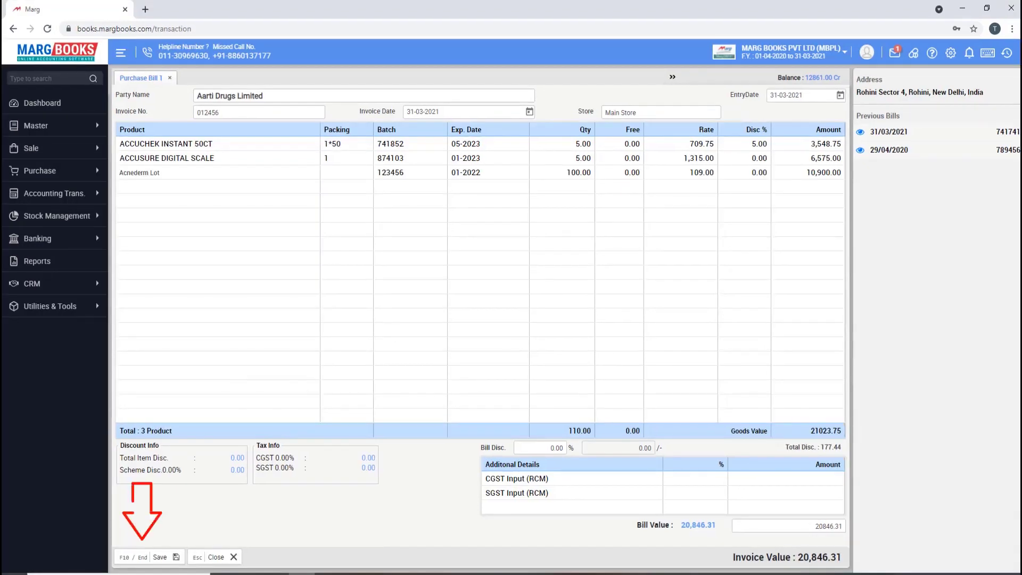
key(F10)
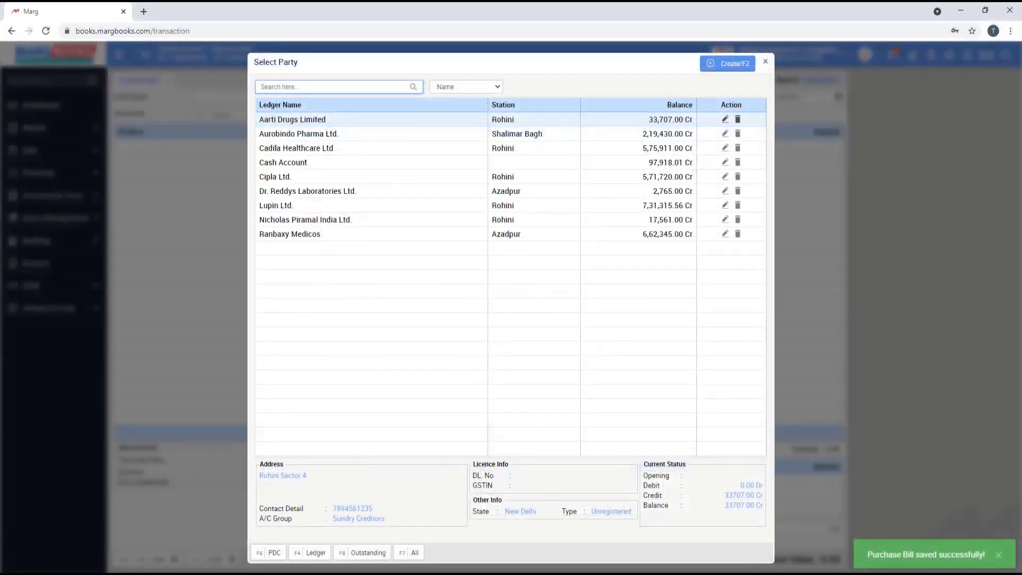
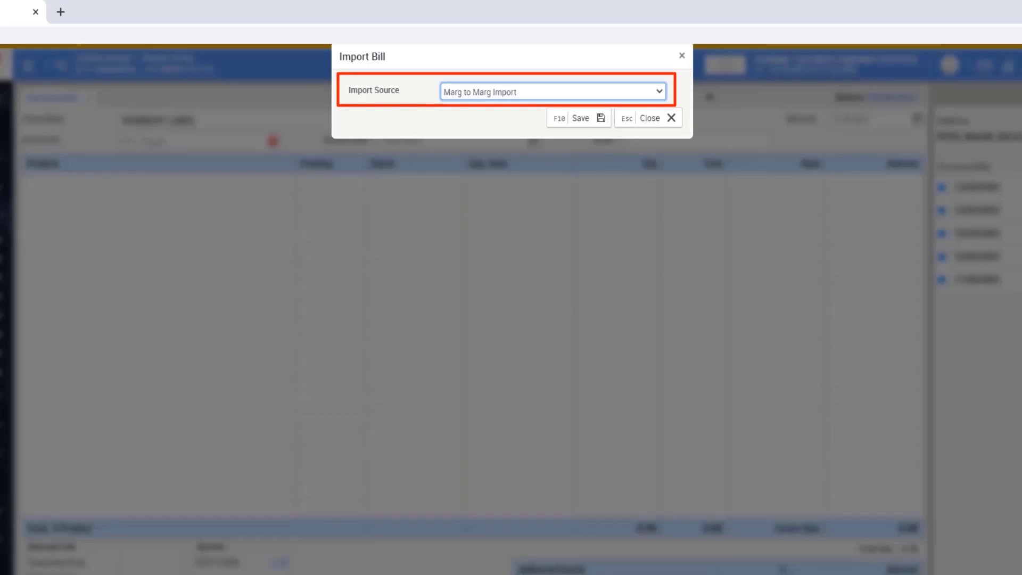
- Confirm Marg to Marg Import as the import source so bill 0000024 is listed
key(Tab)
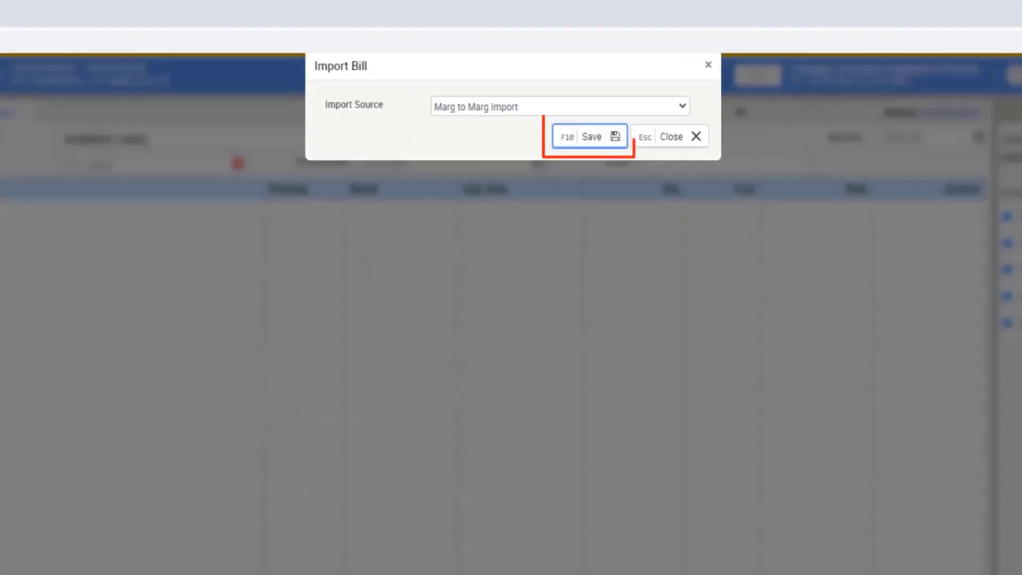
key(Return)
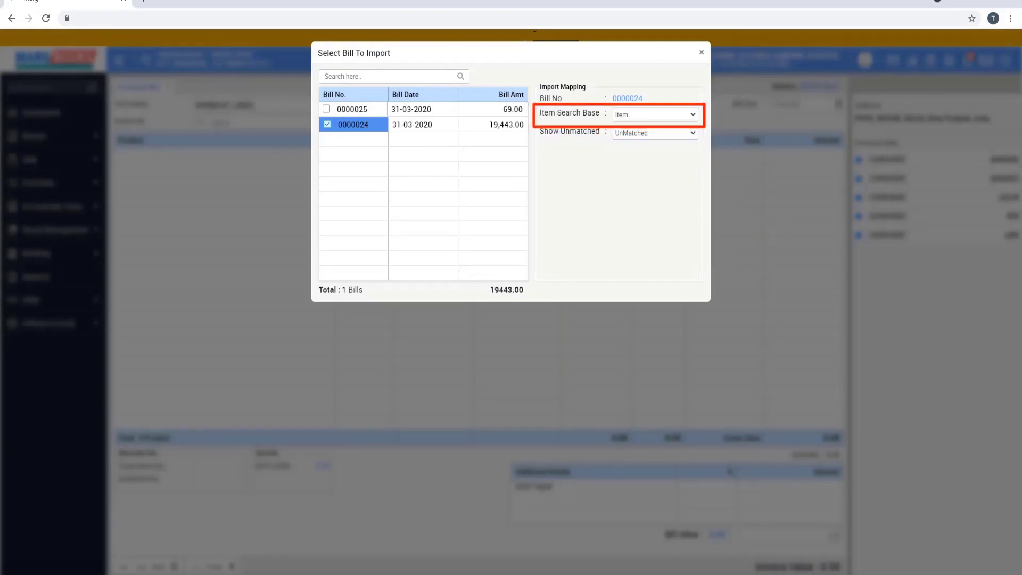
- Choose the item-matching basis and open Item Mapping for bill 0000024
key(alt+Down)
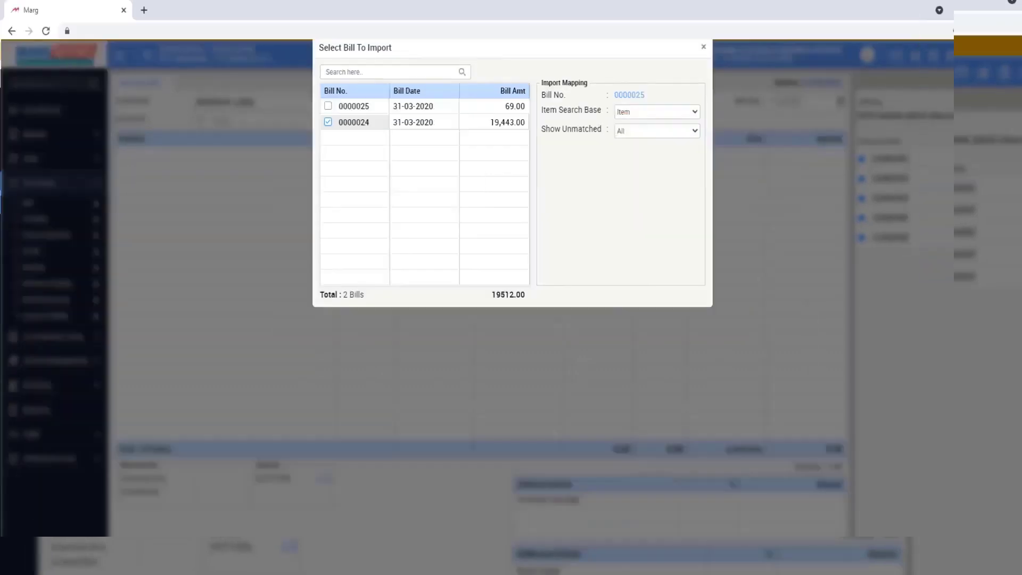
key(Return)
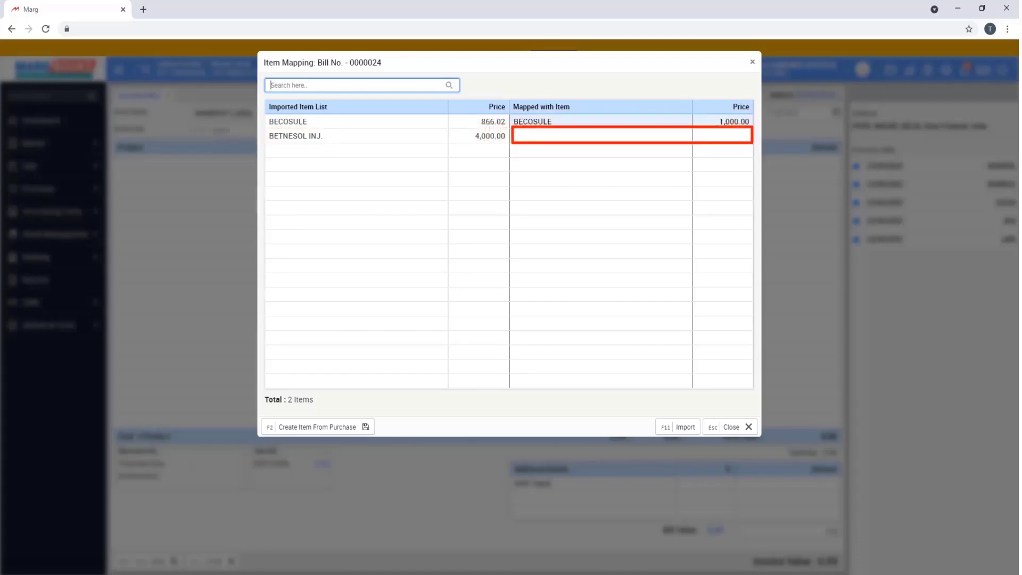
- Create BETNESOL INJ. as a new GLAXO INDIA LIMITED item and map the imported line to it
key(Return)
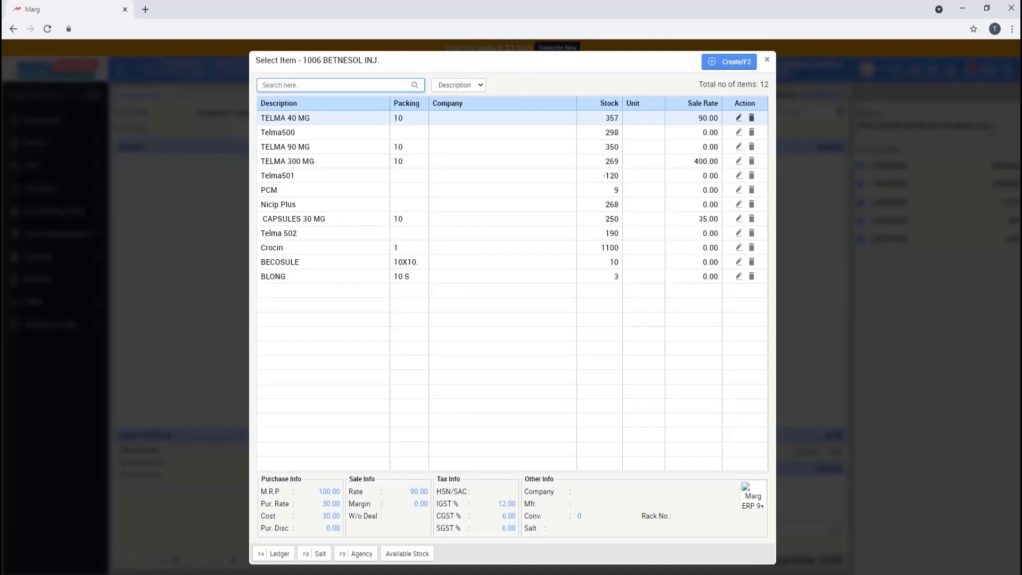
key(Escape)
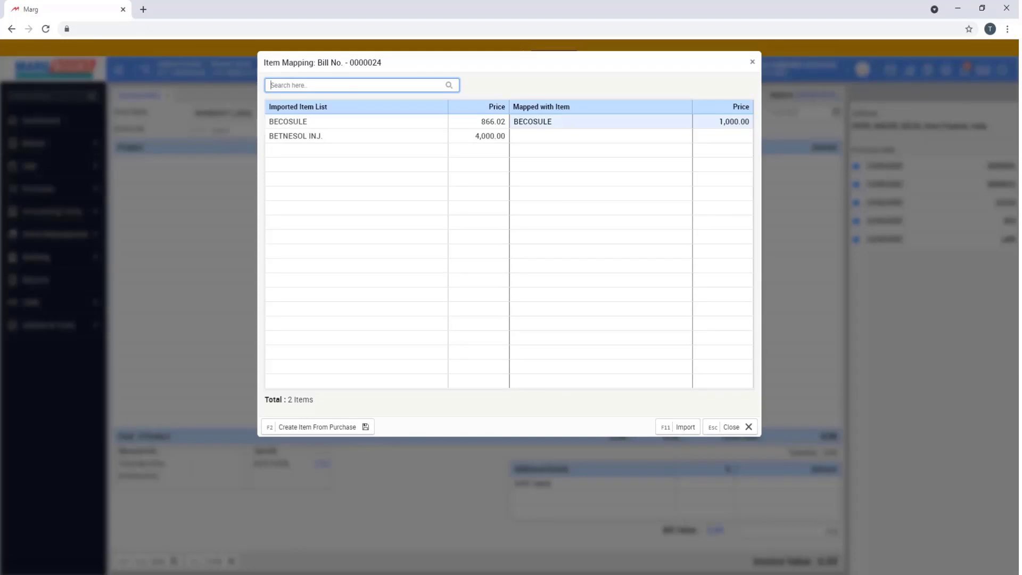
key(F2)
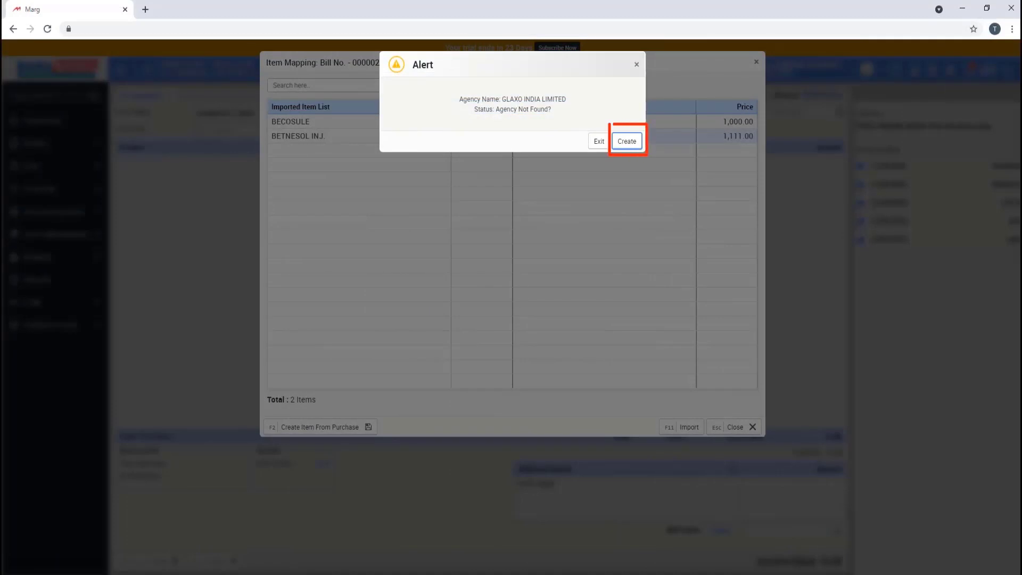
key(Return)
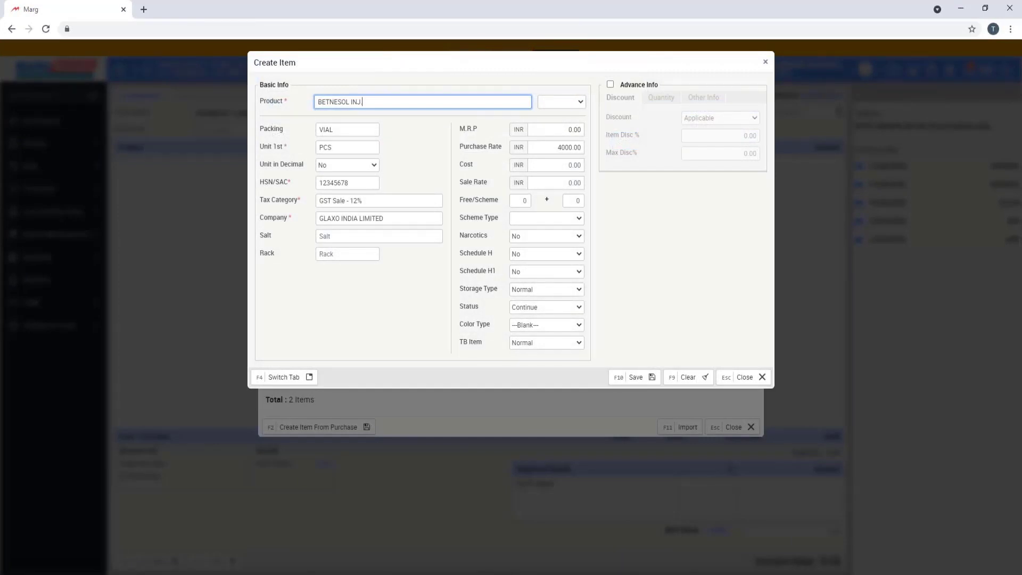
key(Escape)
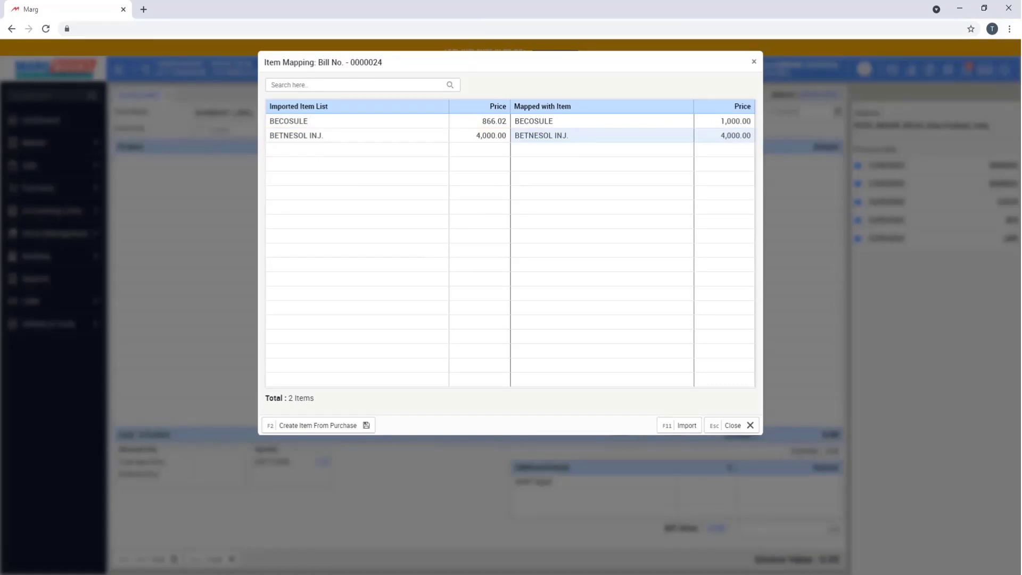
- Import the mapped BECOSULE and BETNESOL INJ. items into the purchase bill
key(F11)
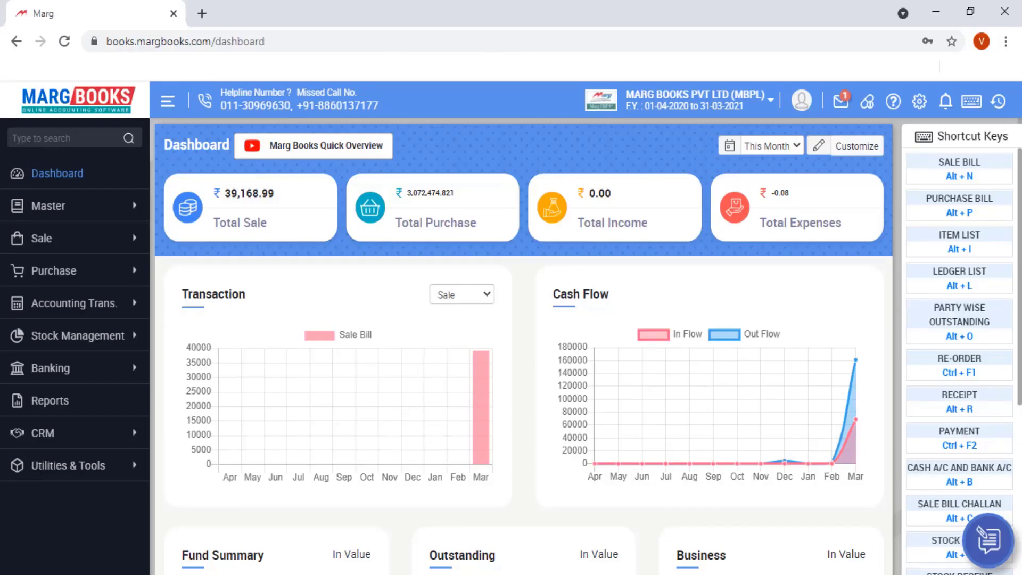
- Expand the Purchase menu to show Brk/Exp Issue and the other transaction types
click(54, 270)
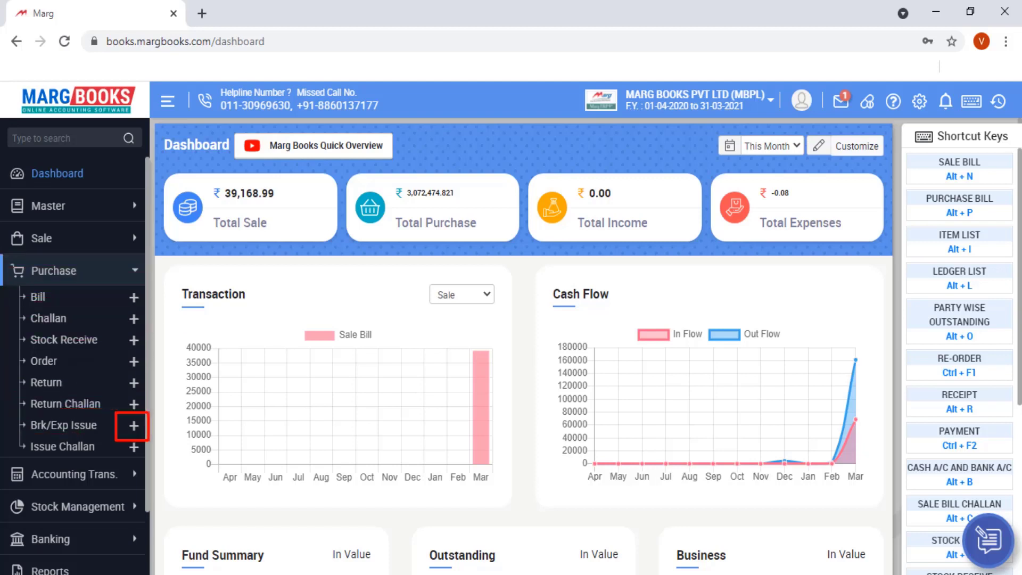
- Start a Brk/Exp Issue for Aarti Drugs Limited and open the Returns of Bills choices
click(134, 425)
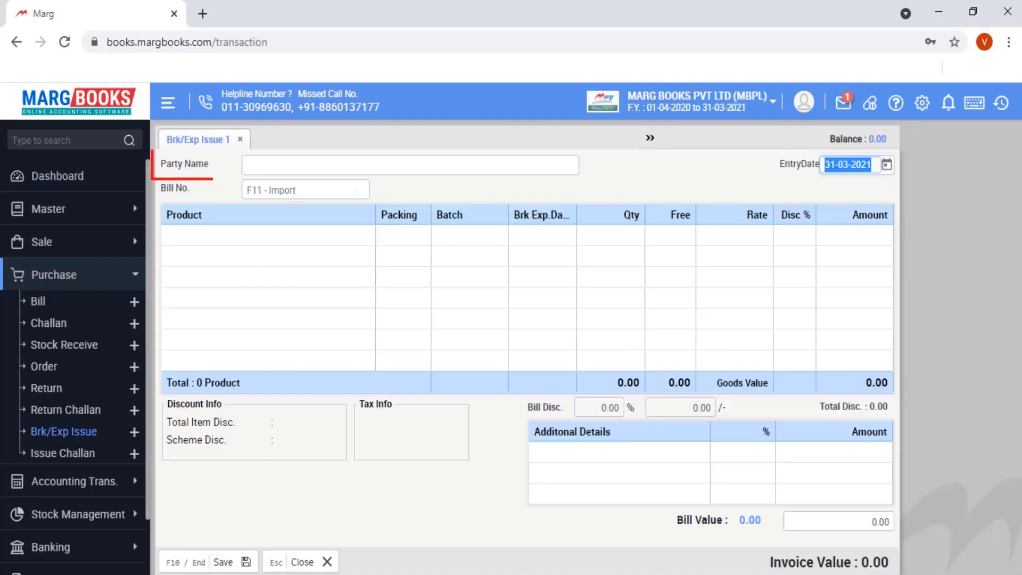
key(Return)
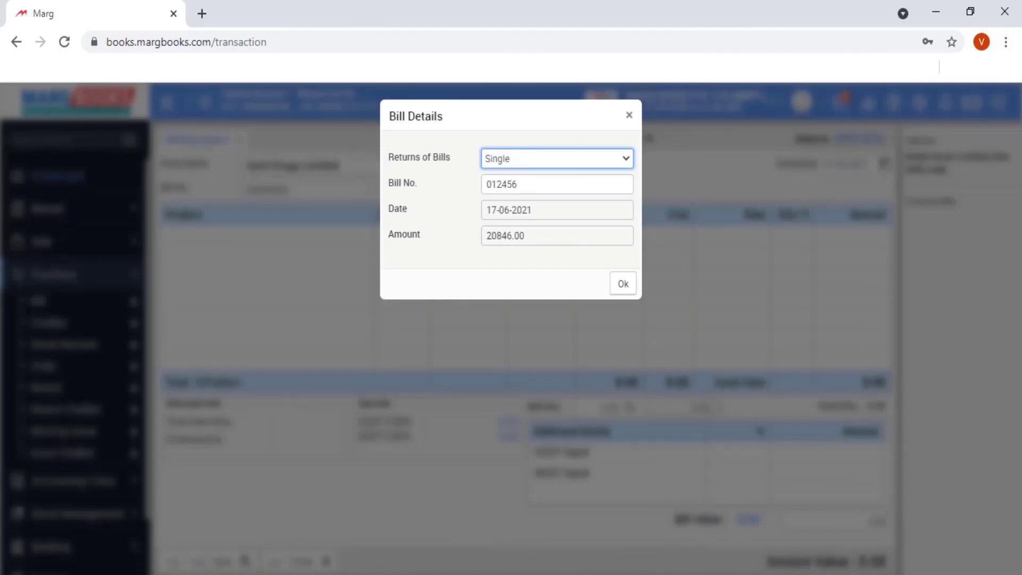
key(alt+Down)
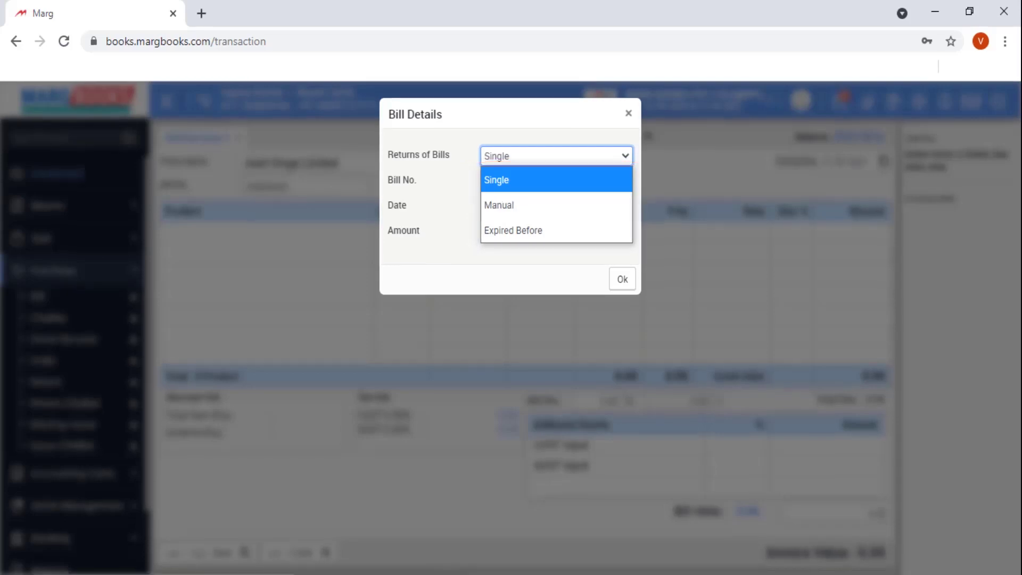
- Save the Single-basis three-product breakage/expiry issue at 24,396.00, then pick Aarti Drugs Limited again
key(Return)
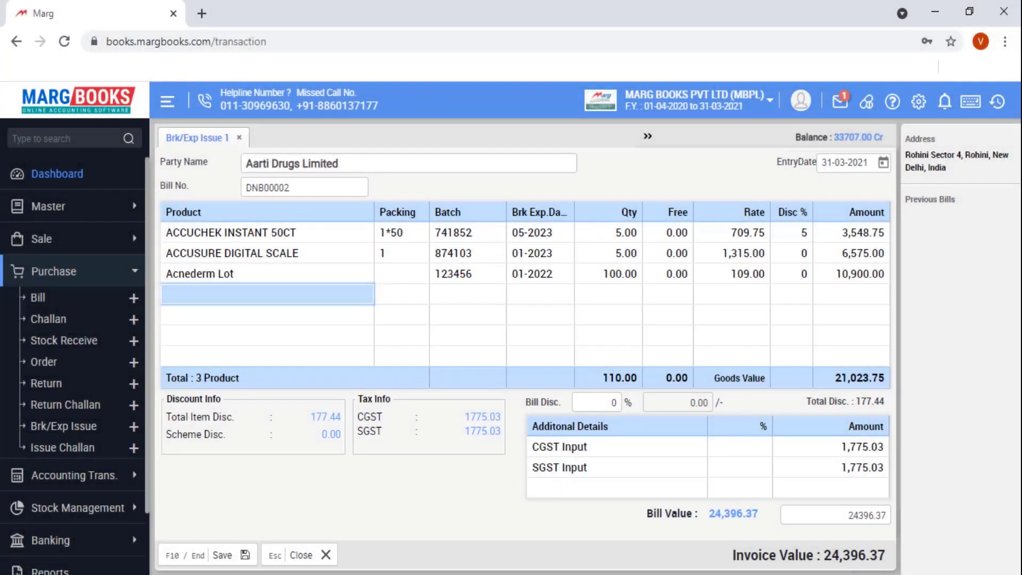
key(End)
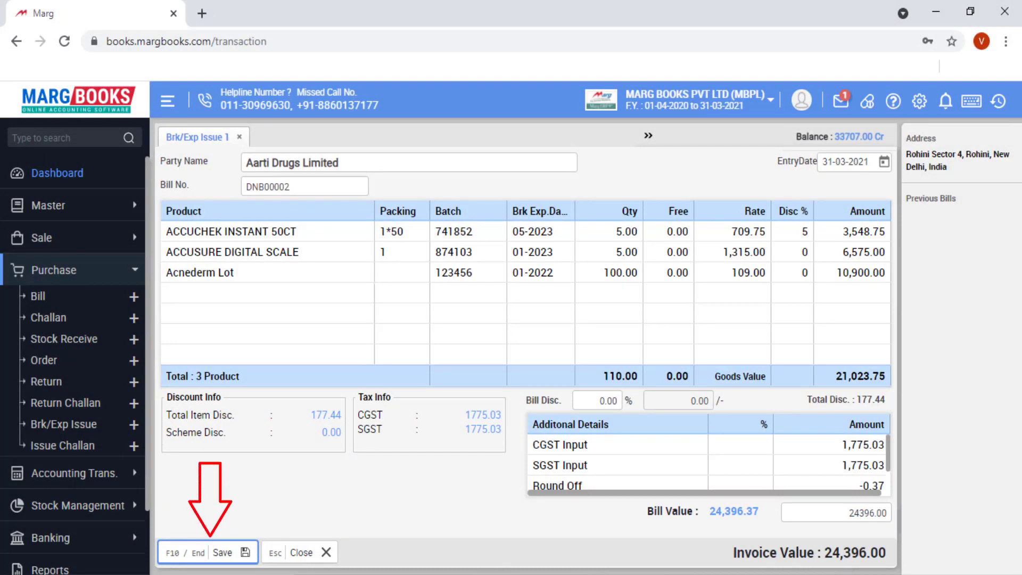
key(End)
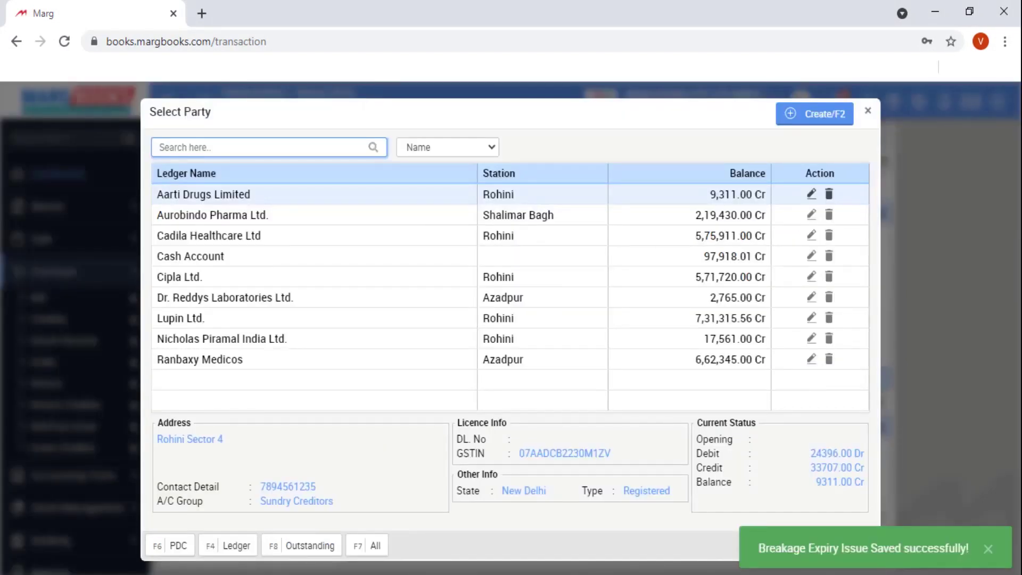
key(Return)
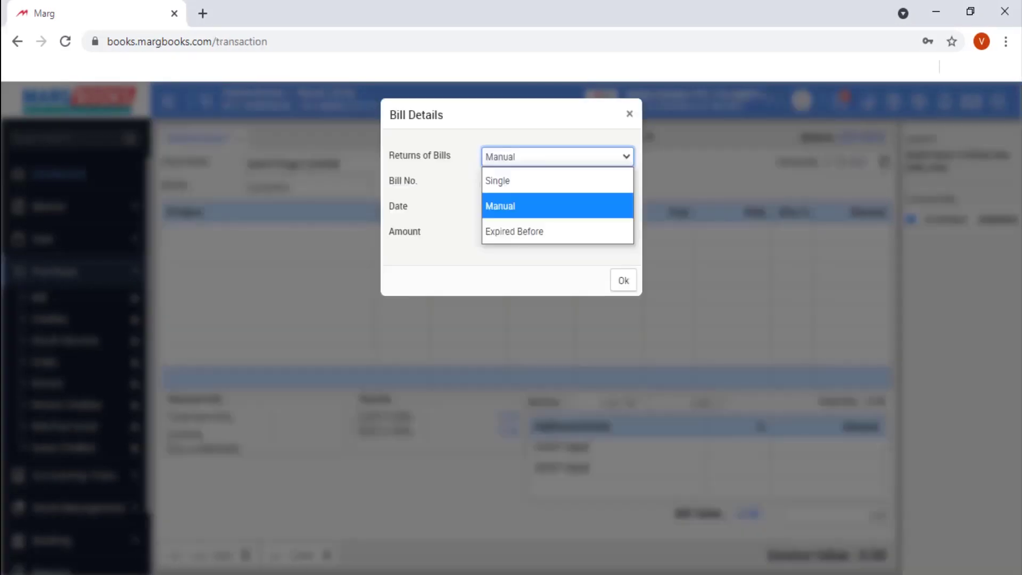
- Keep Manual bill returns and add ACCUCHEK INSTANT 50CT as the first return product
key(Return)
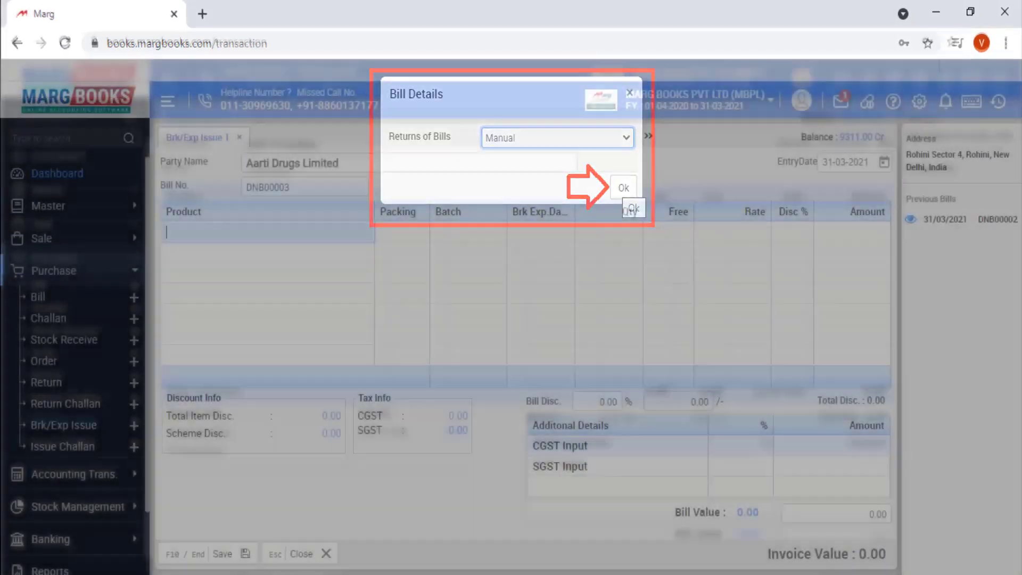
click(623, 187)
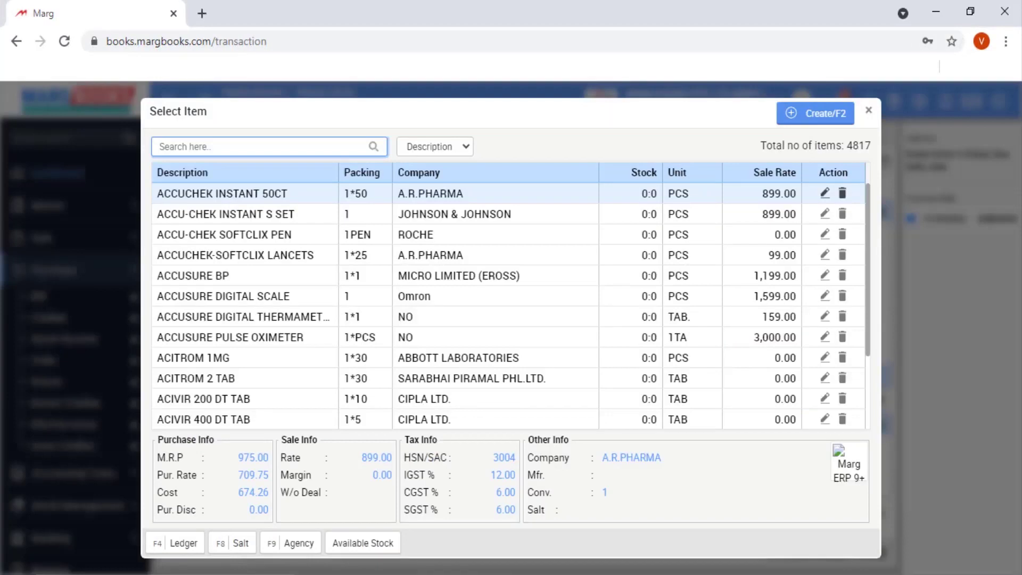
key(Return)
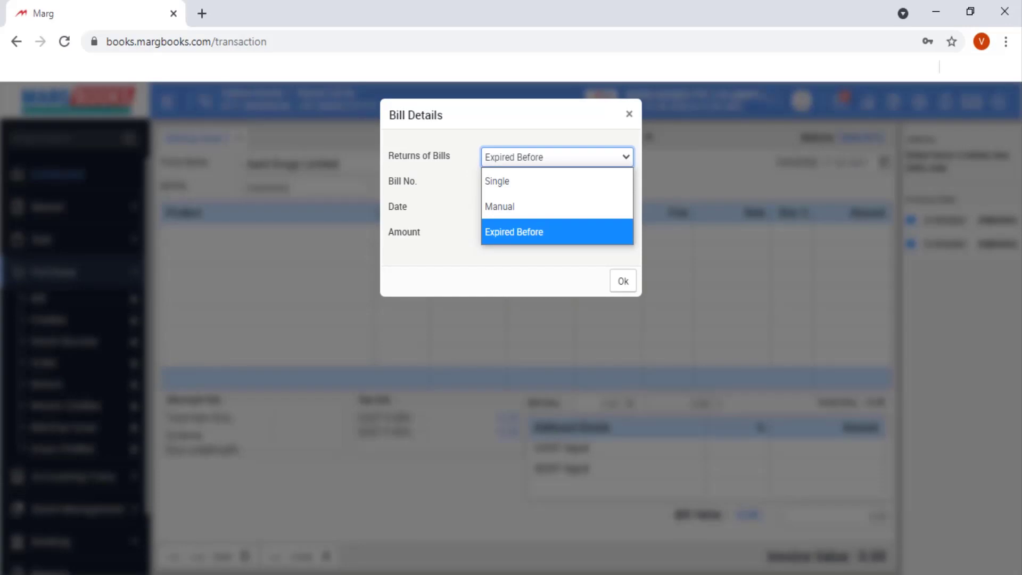
- Keep Expired Before as the Returns of Bills mode
key(Return)
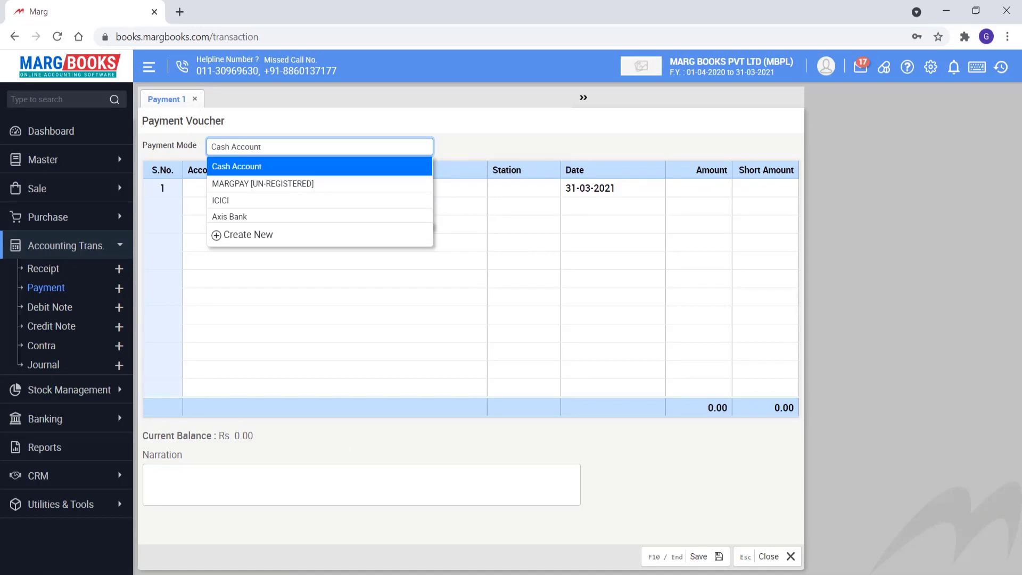
- Pay 3,000 cash to City Distributors on 31-03-2021, narrated 'cash paid for purchased goods'
key(Return)
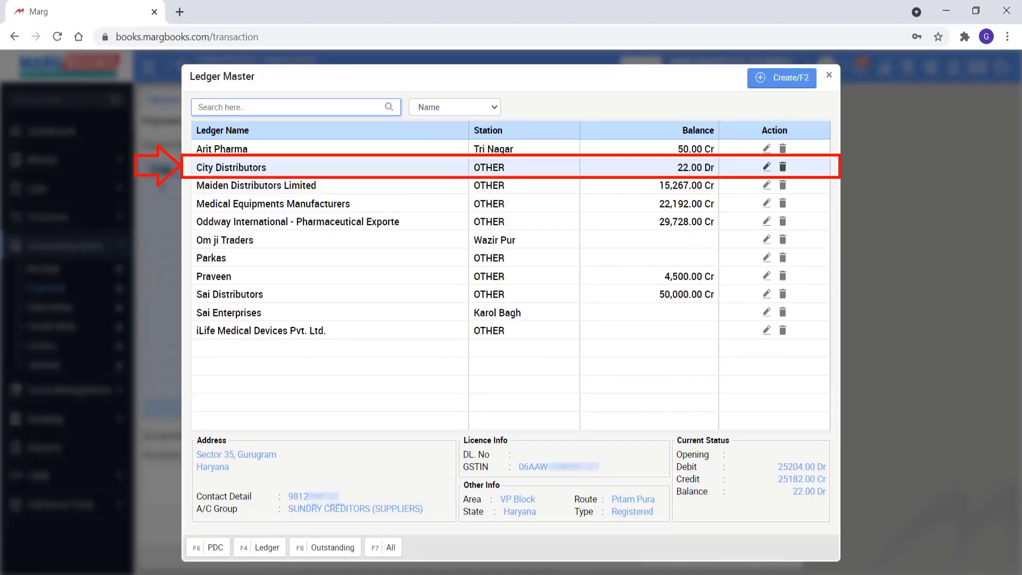
key(Return)
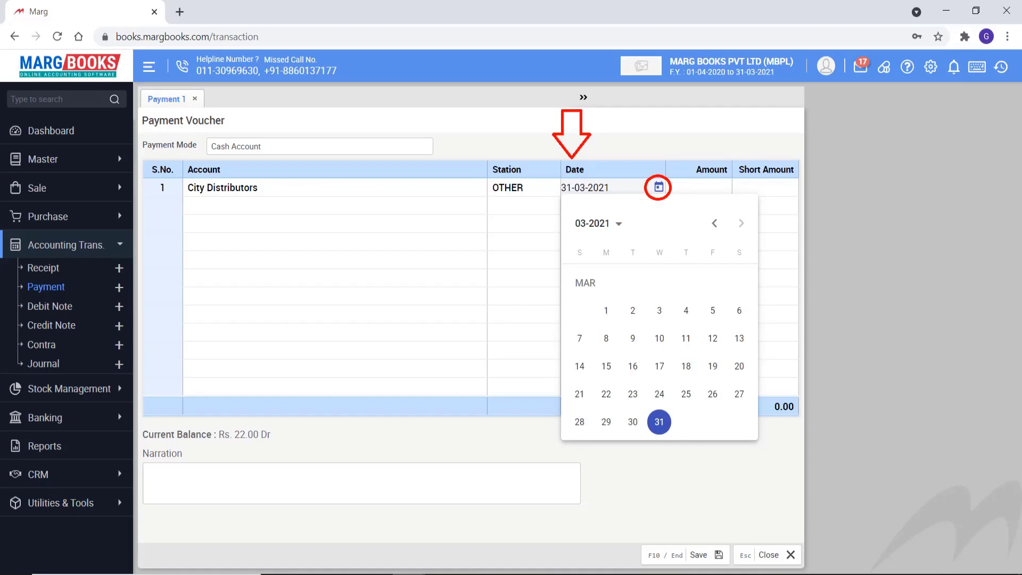
key(Return)
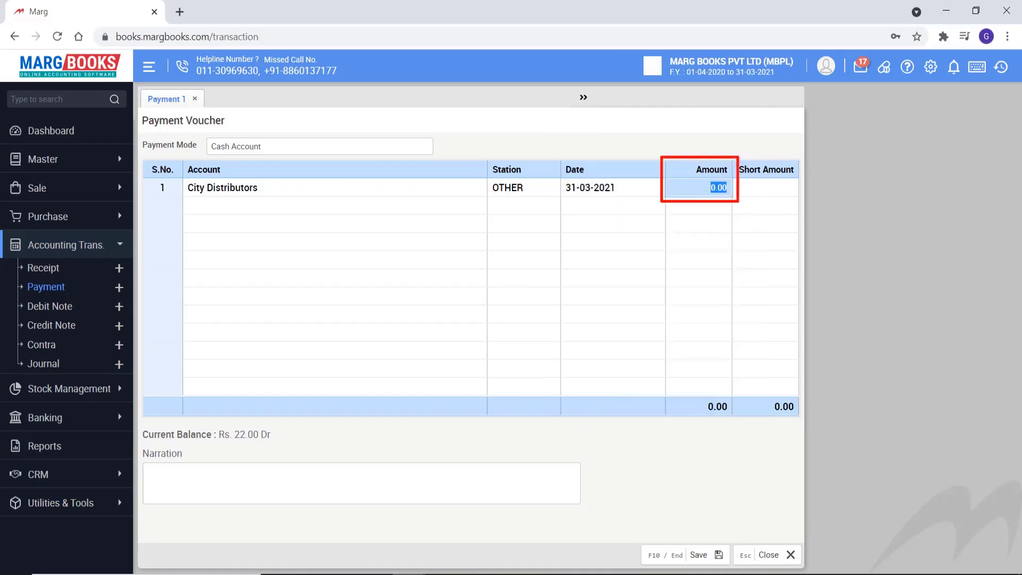
text(3000)
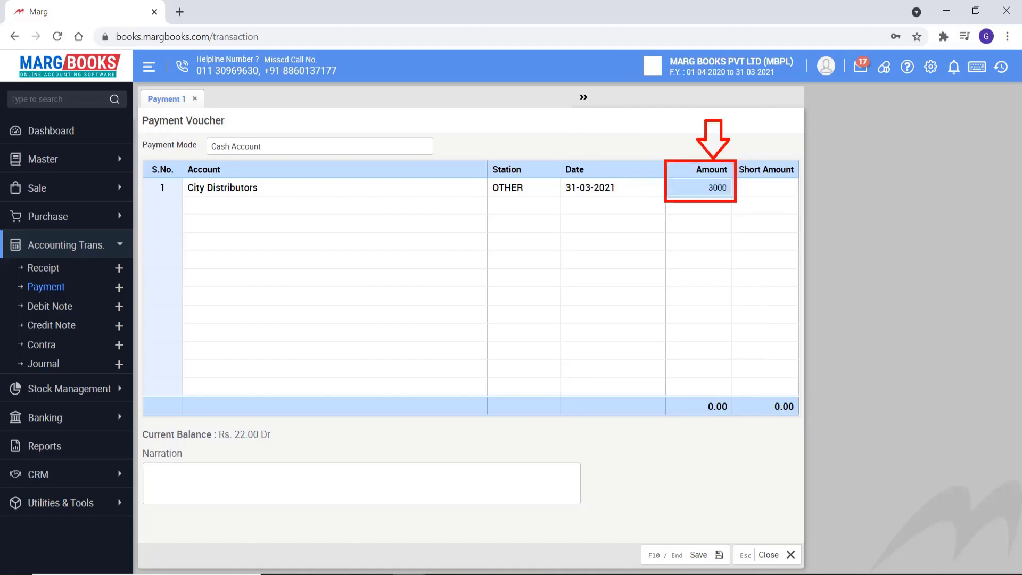
key(Return)
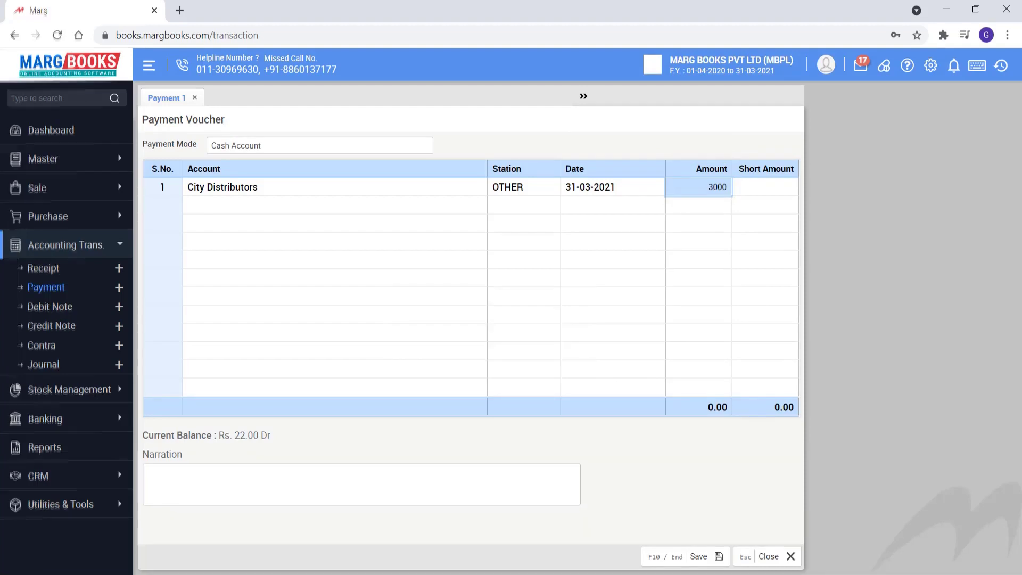
text(cash paid for purchased goods)
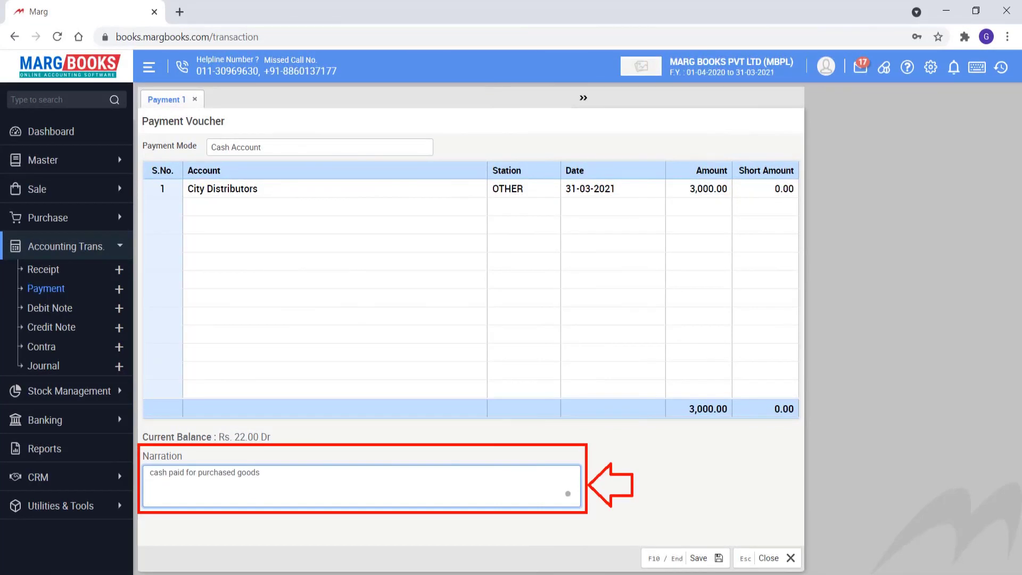
key(F10)
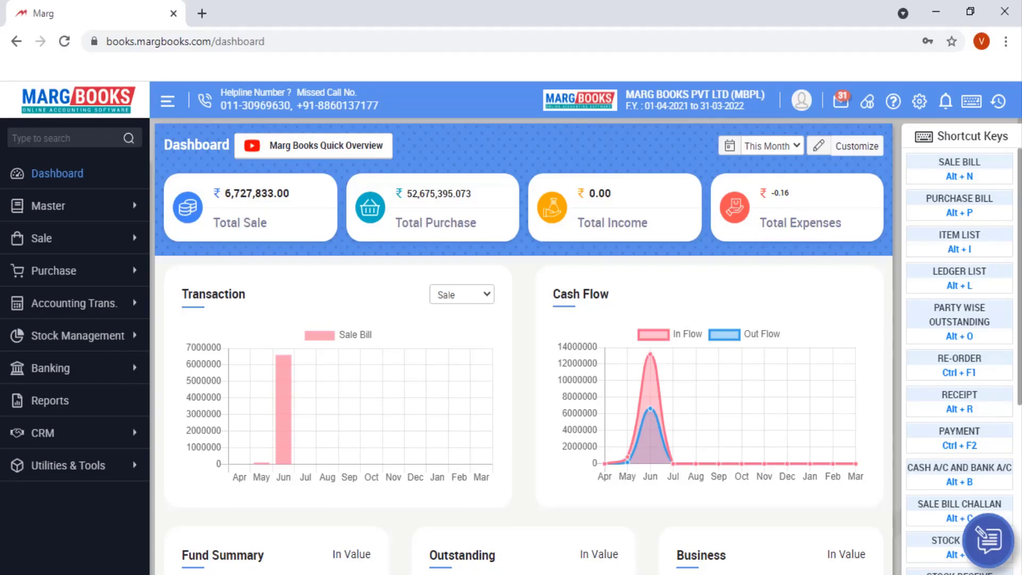
- Open a new Contra voucher from the Accounting Transactions list
click(74, 303)
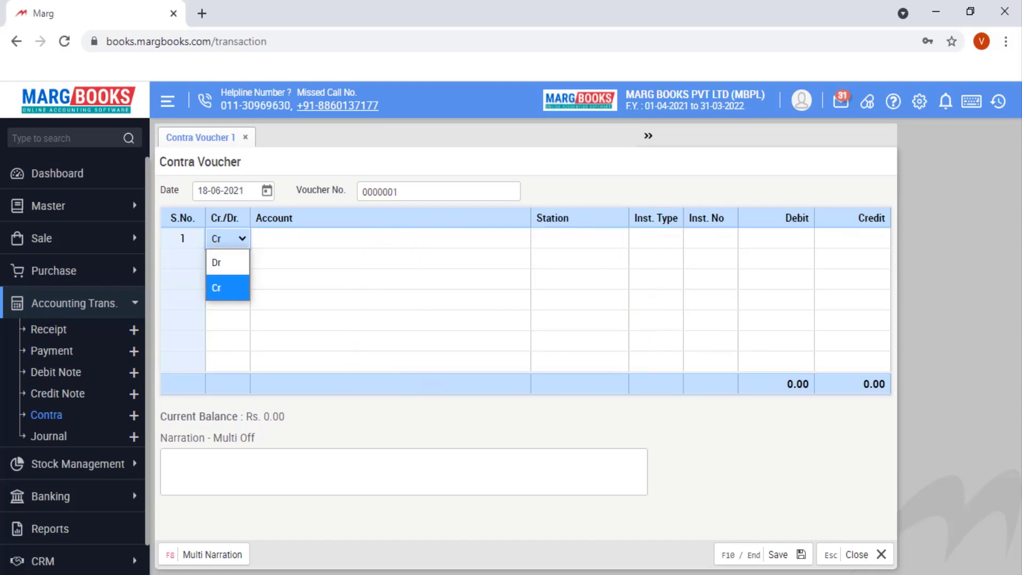
- Credit Axis Bank on the first line, paid by cheque number 235689
key(Return)
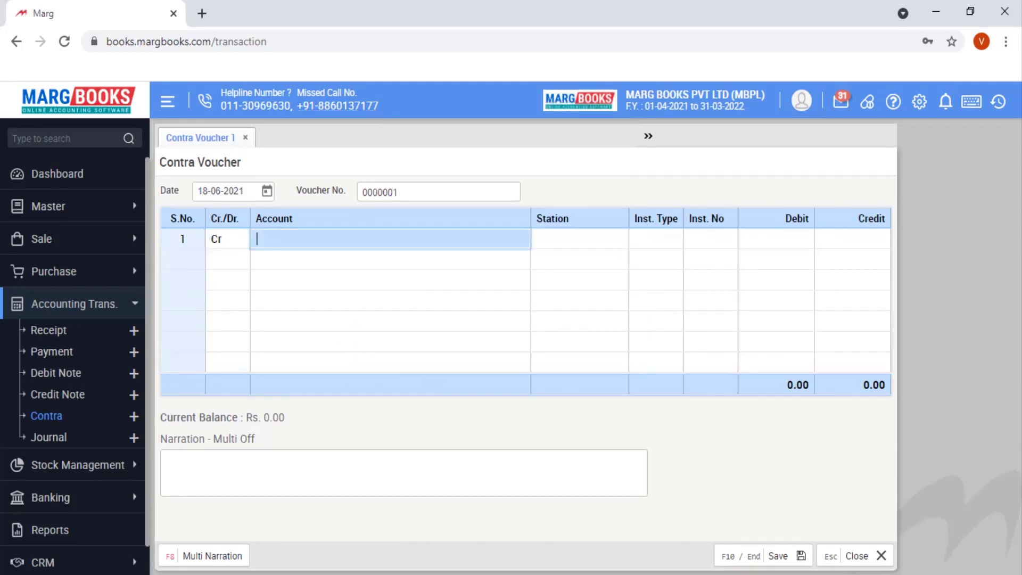
key(Return)
key(Escape)
key(Return)
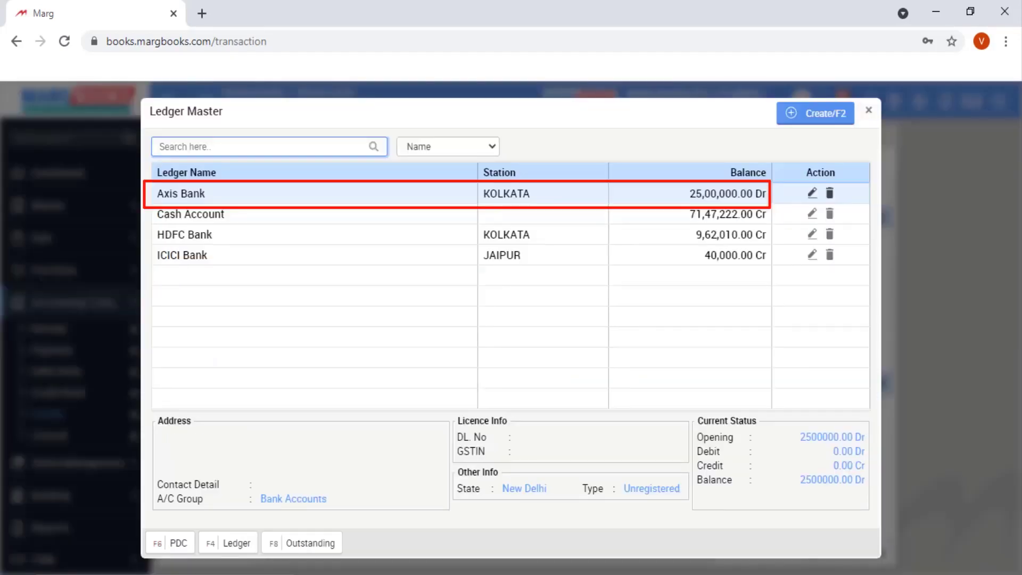
key(Return)
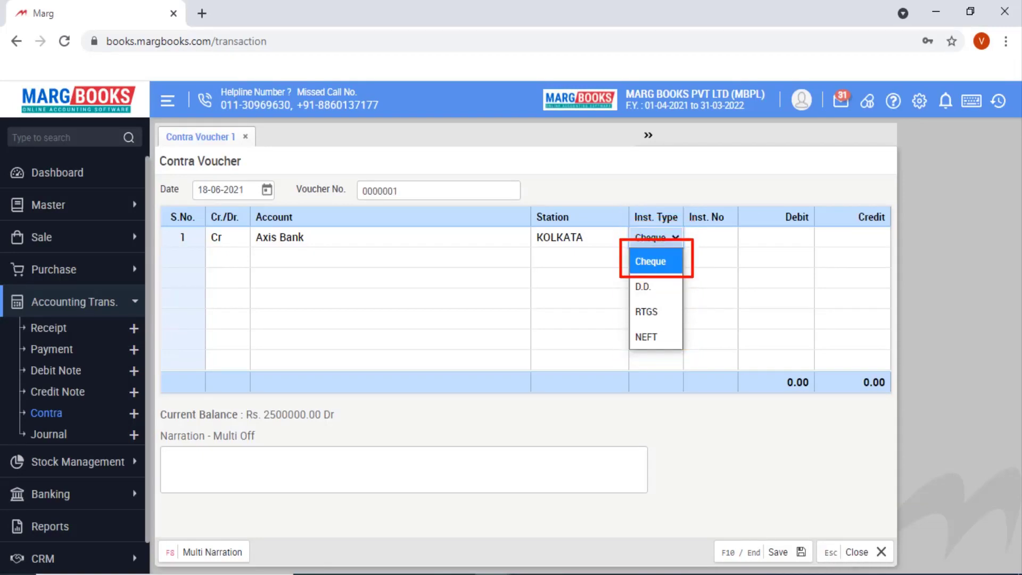
key(Return)
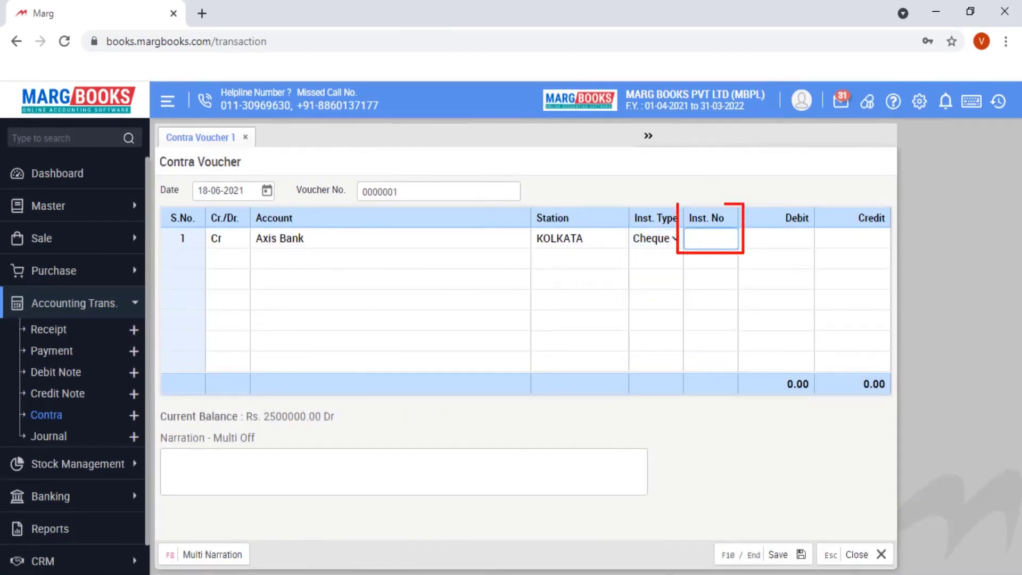
text(235689)
key(Return)
- Credit 5,000, debit Cash Account 5,000.00 on the next line, and save the voucher
text(5000)
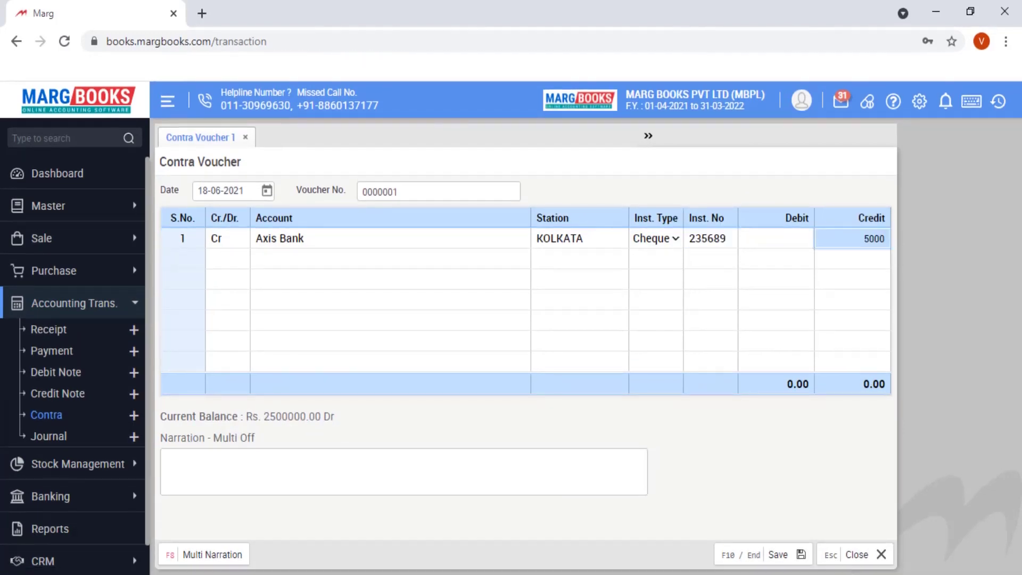
key(Return)
key(Return)
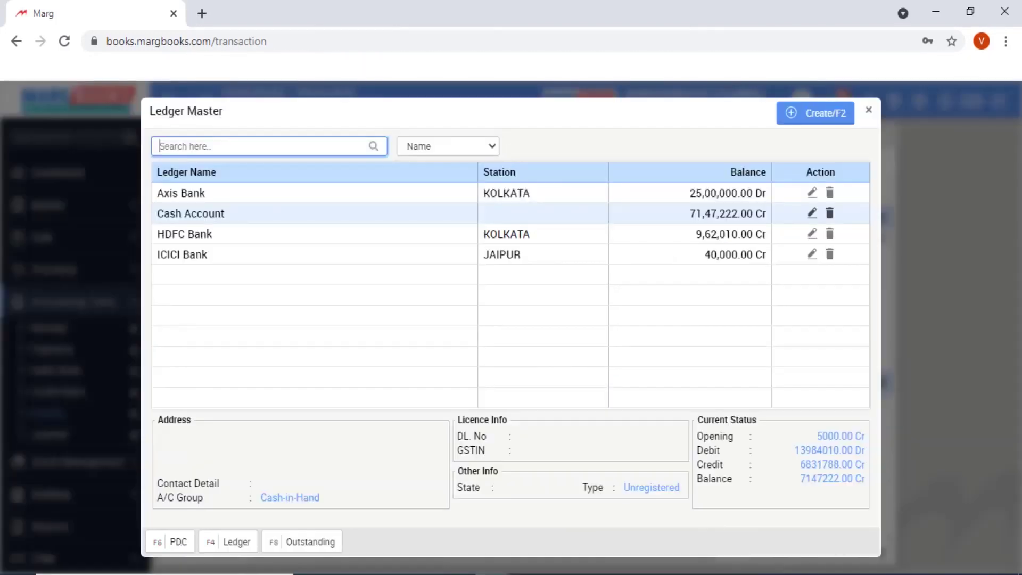
key(Return)
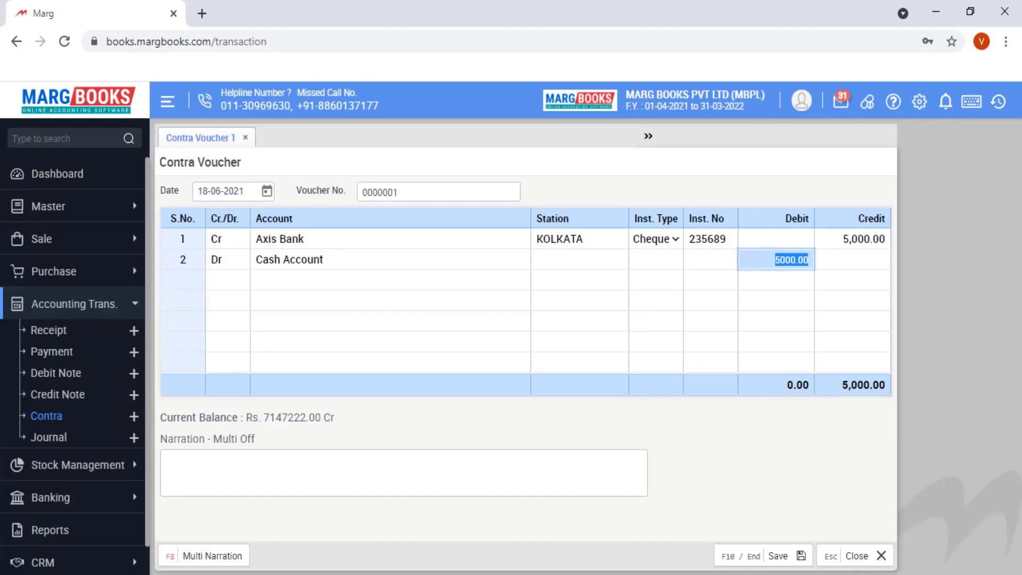
key(Return)
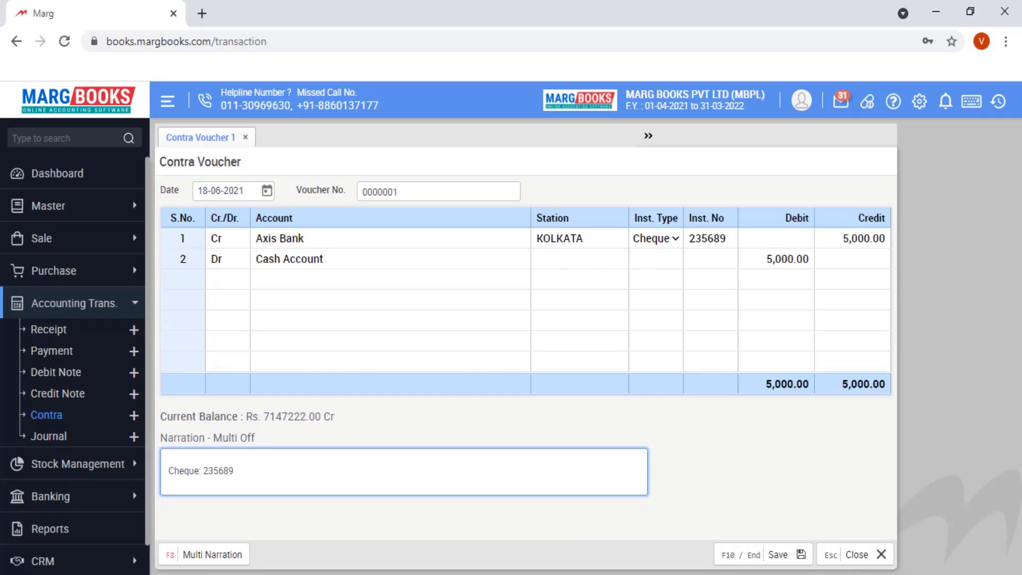
key(F10)
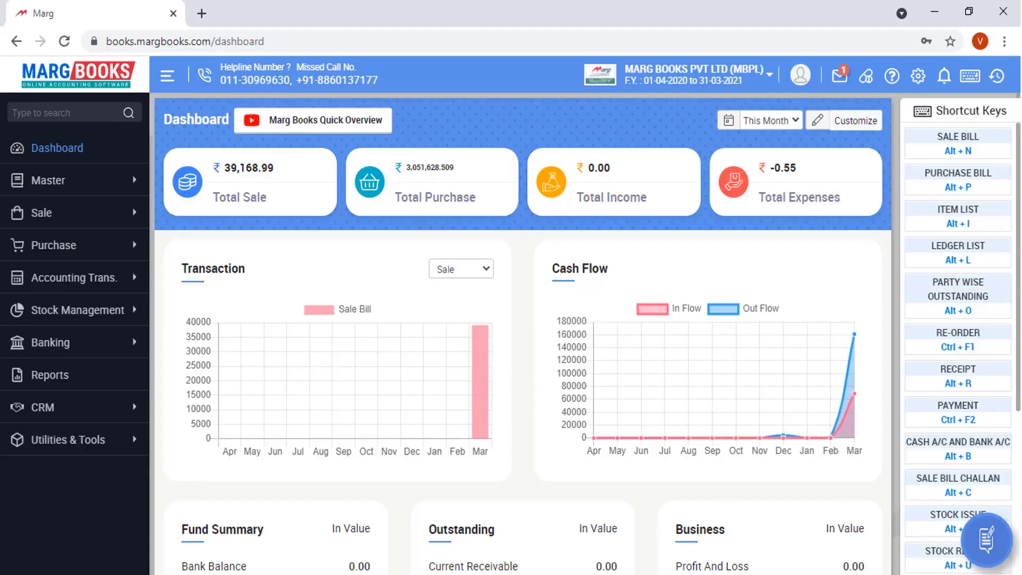
- Show the Combined Report page with Ledger, Day Book, Profit & Loss and Balance Sheet
click(50, 374)
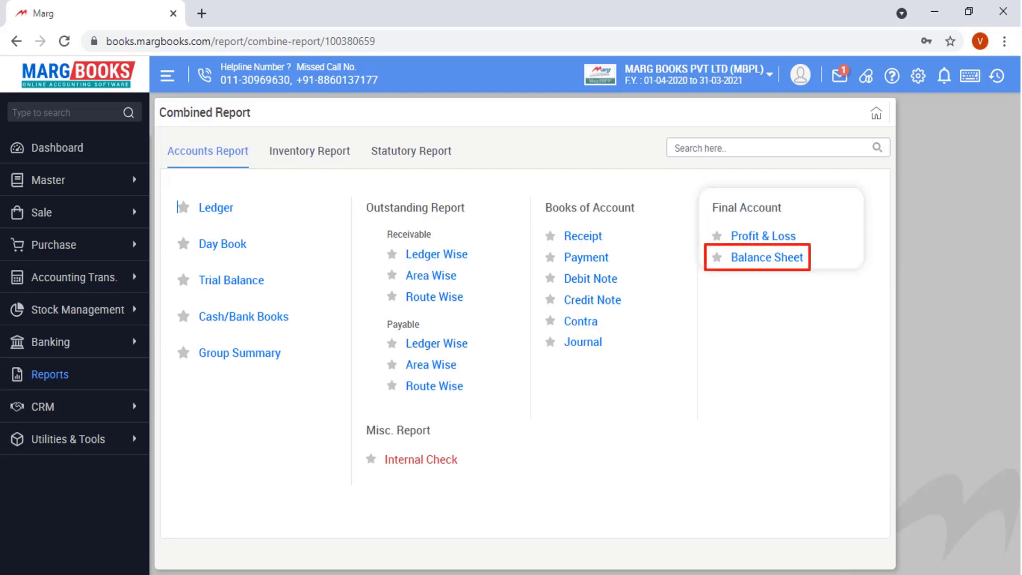
- Switch to the Inventory Report tab listing Stock Summary, sales and purchase reports
click(310, 150)
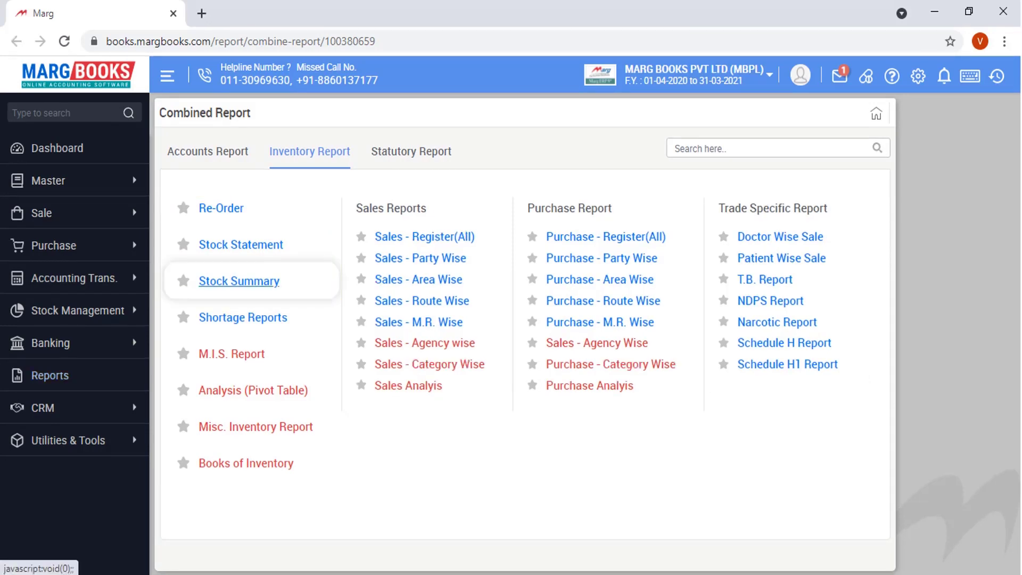
key(Return)
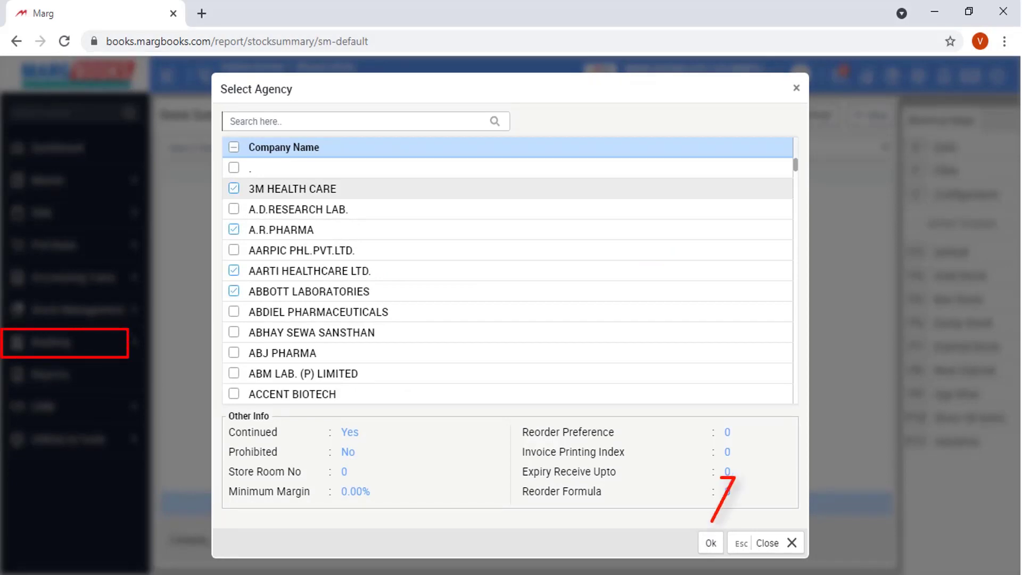
key(Return)
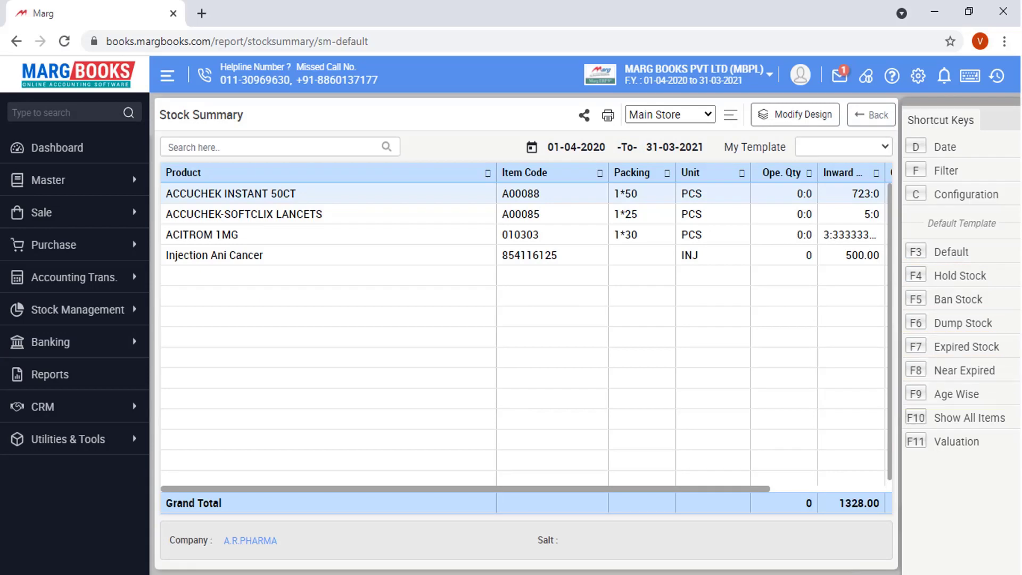
text(d)
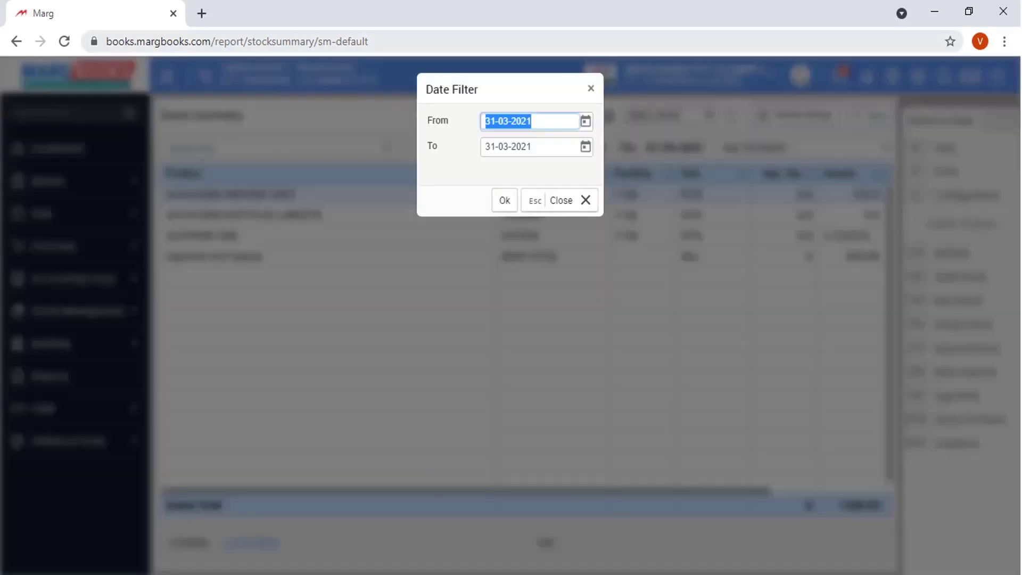
text(01-03-2021)
key(Return)
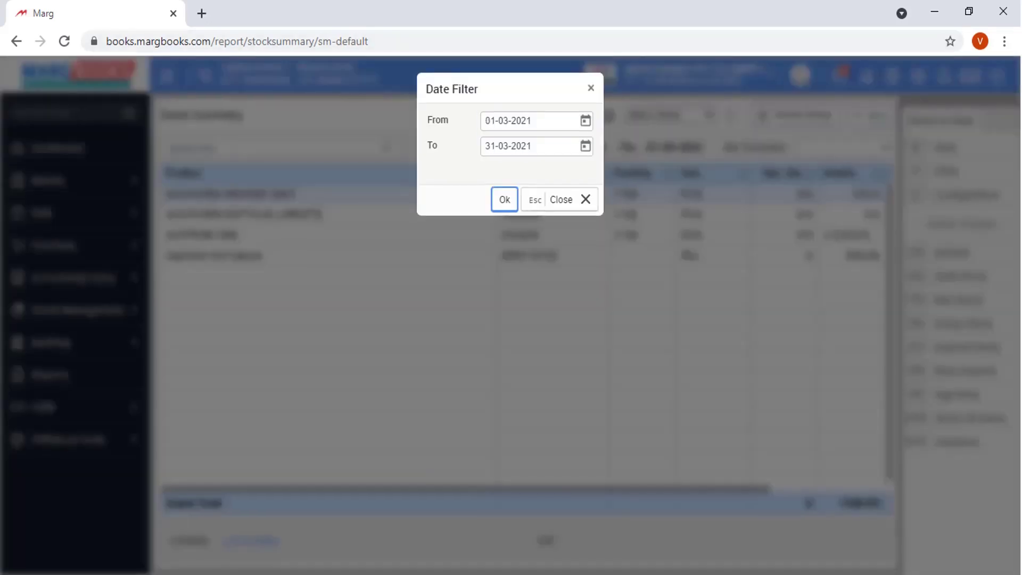
key(Return)
key(Escape)
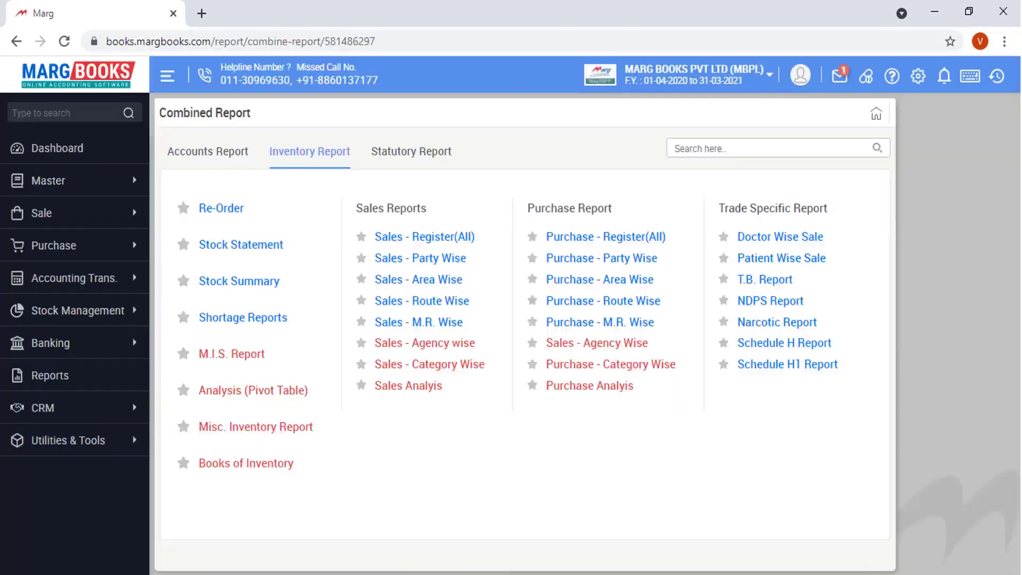
- View the Statutory GST reports, then go back to the Dashboard
click(411, 151)
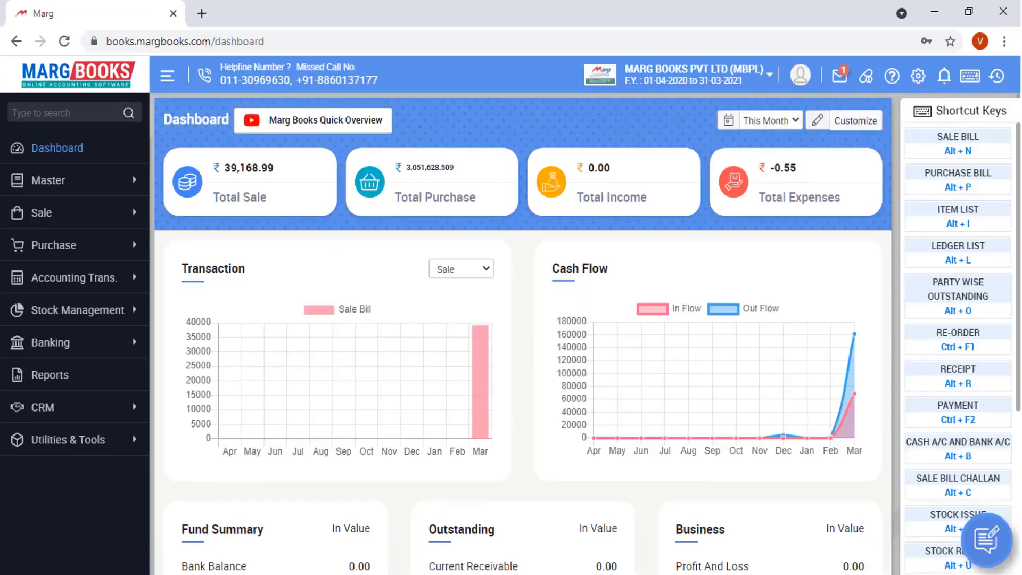
click(36, 345)
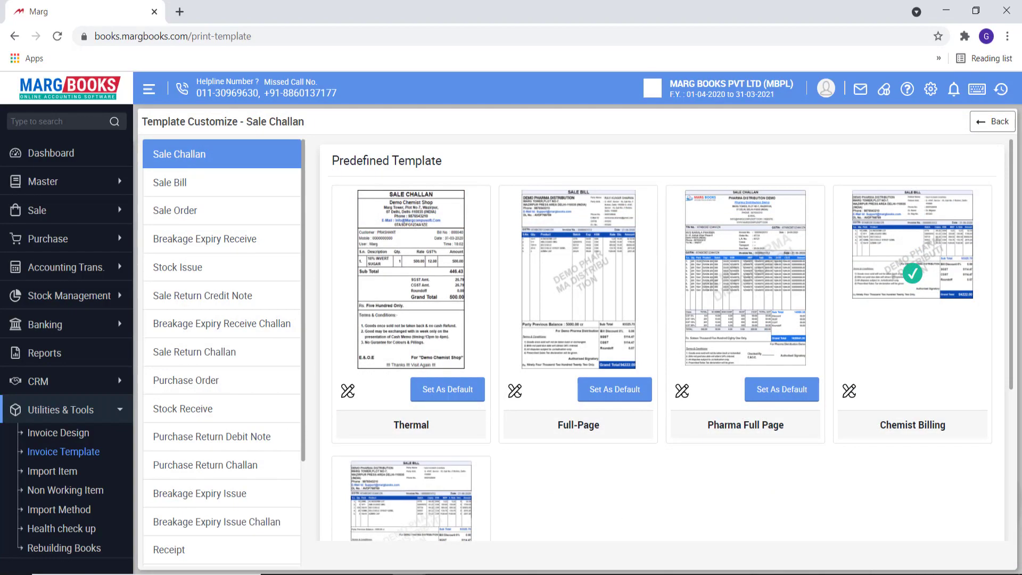
- Customise the Full-Page Sale Bill with a green table header; review Party, Item Table, Footer settings
click(169, 182)
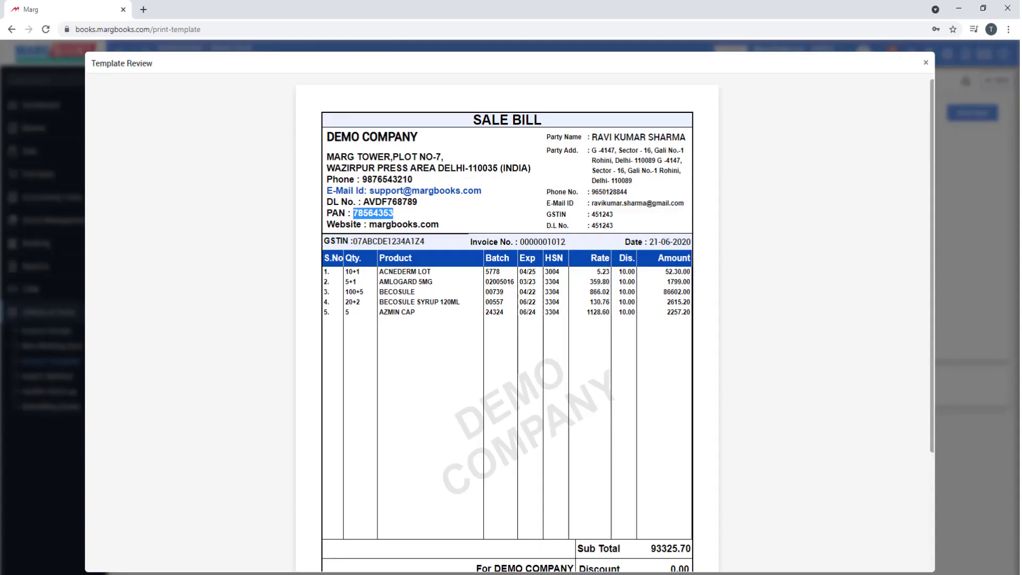
scroll(508, 320, down, 5)
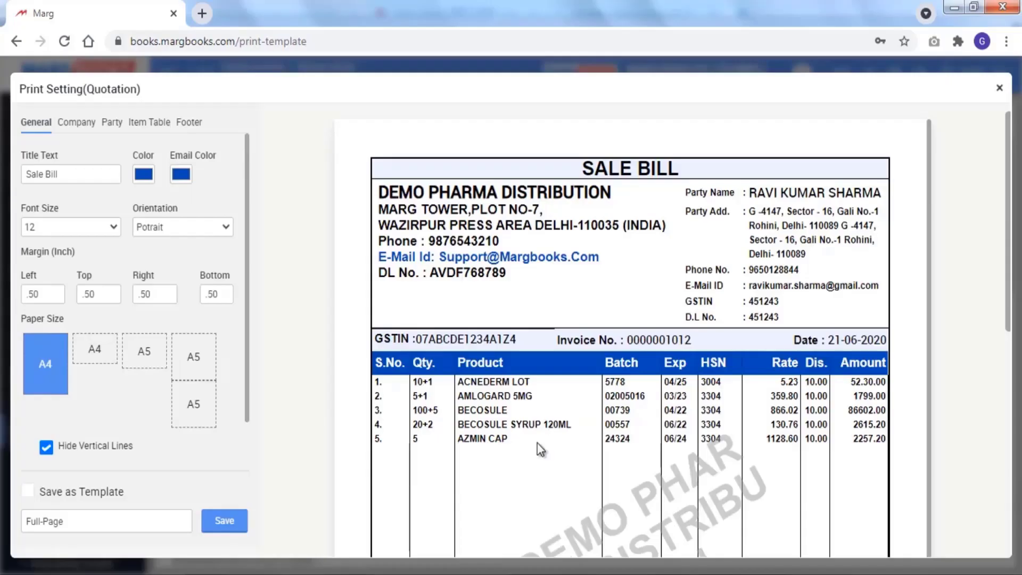
click(142, 156)
click(232, 197)
click(112, 122)
click(164, 134)
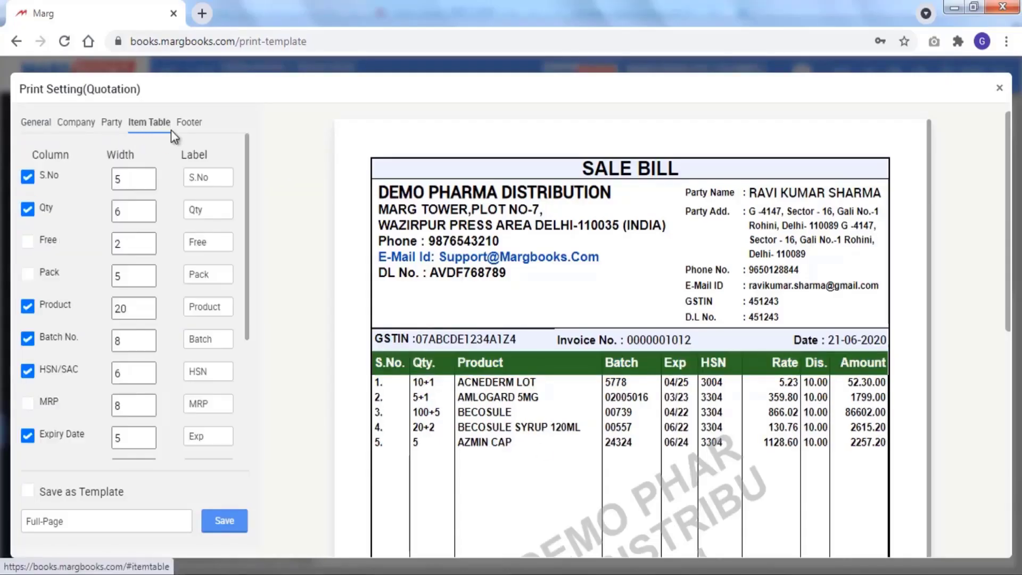
click(189, 124)
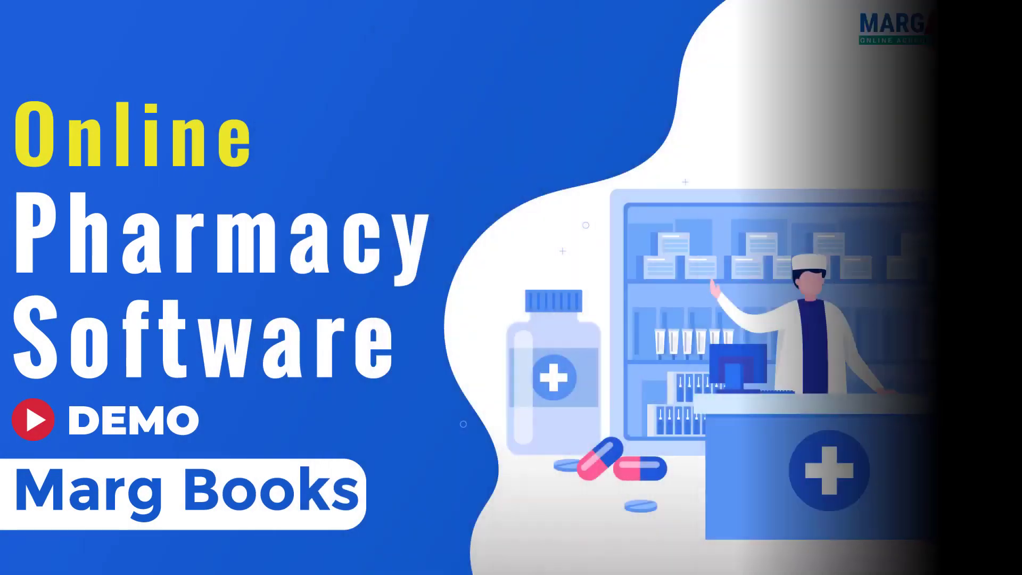